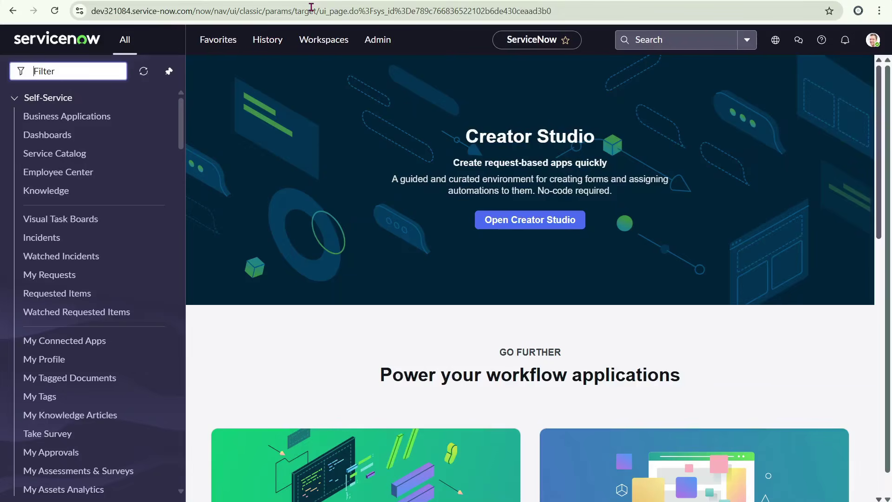
- Filter the navigator for "table" and add the System Definition Tables module to favorites at the default top level
text(table)
click(159, 116)
scroll(100, 281, down, 13)
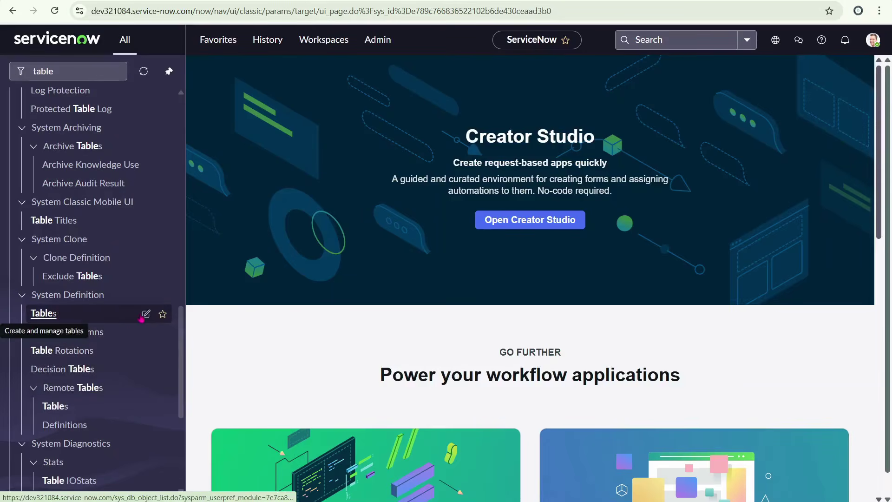
click(163, 314)
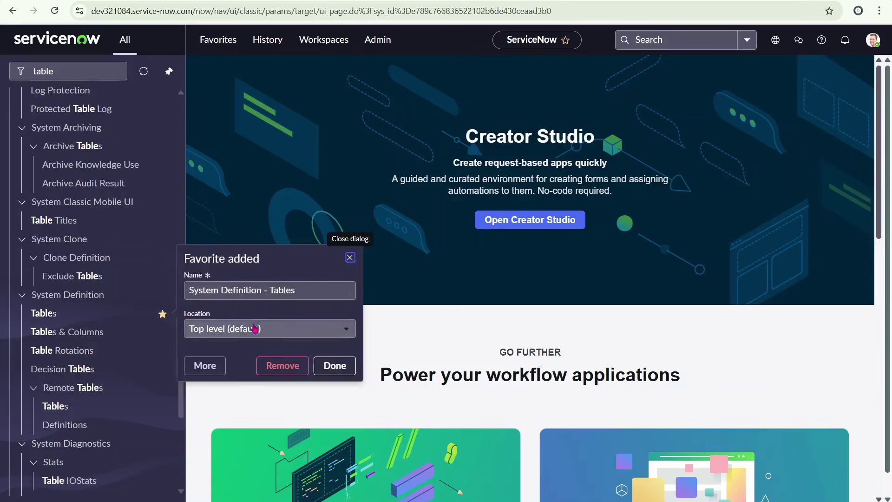
click(334, 365)
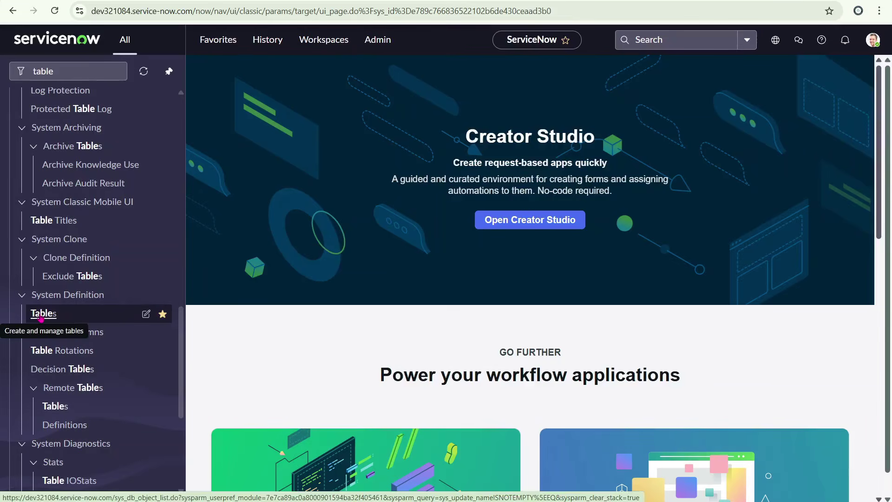
- Open the Tables list and start a new table labelled "New Tire Request" with the name u_new_tire_request
click(42, 316)
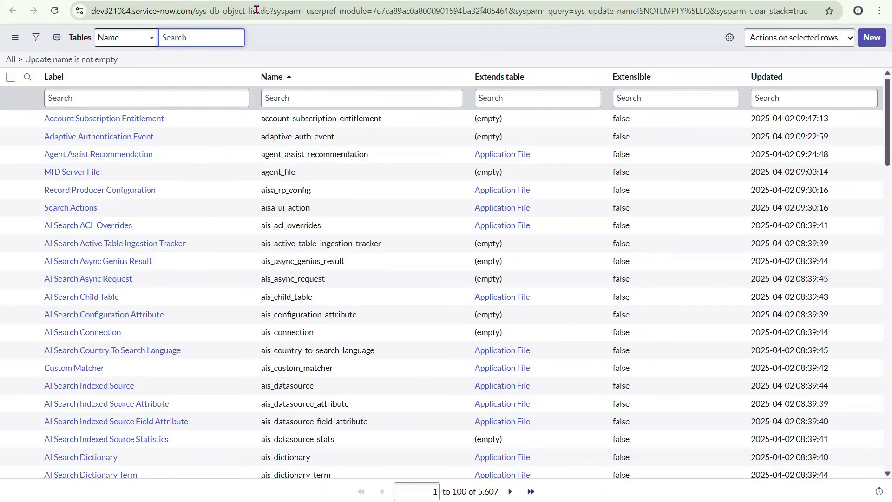
click(869, 42)
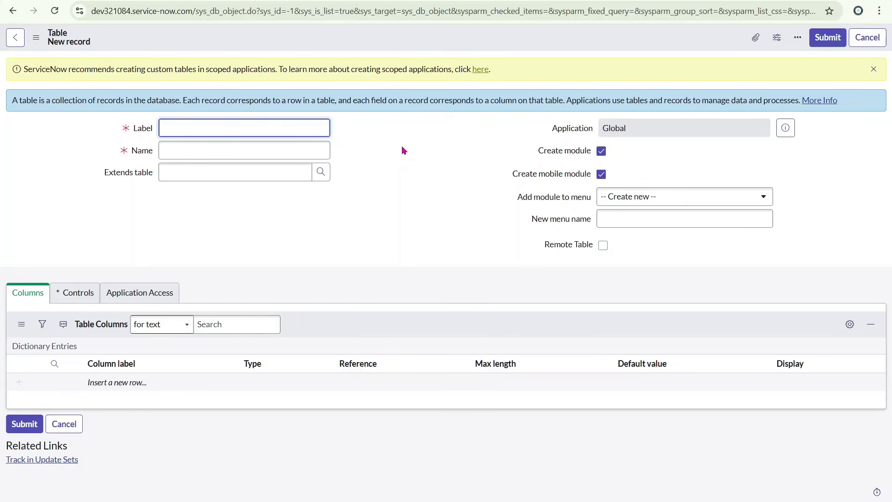
text(New Tire Request)
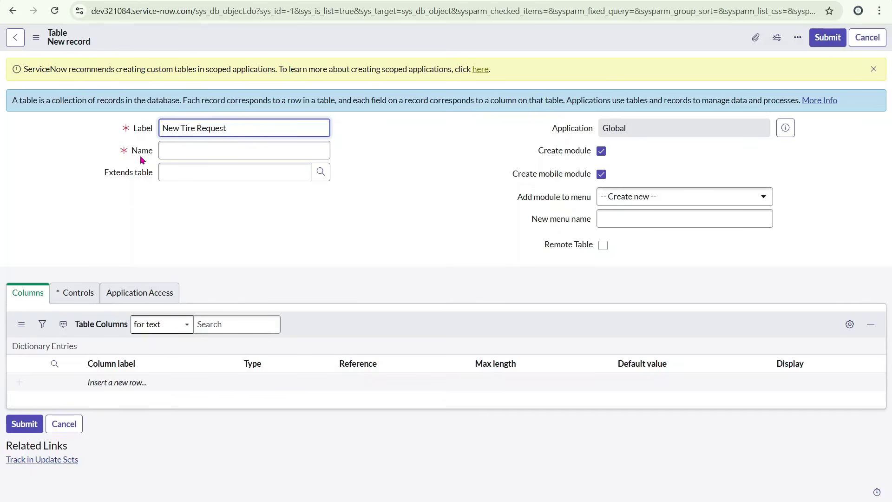
click(220, 150)
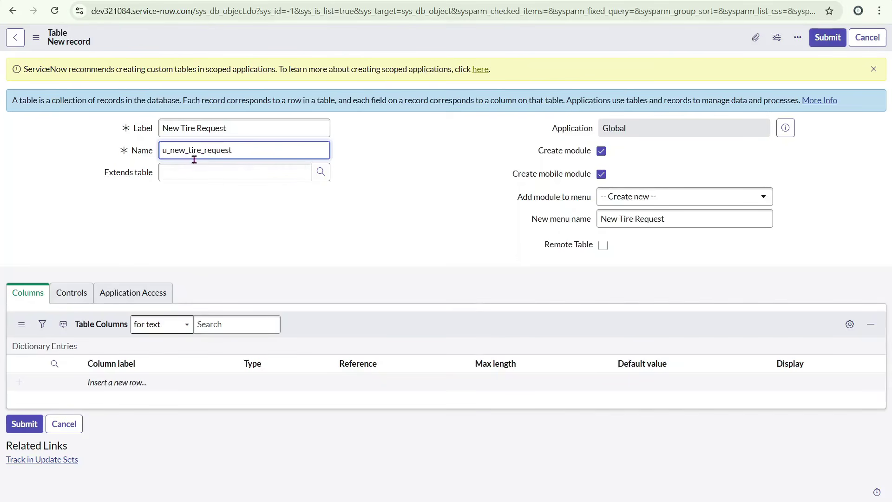
drag(167, 150, 160, 151)
click(366, 160)
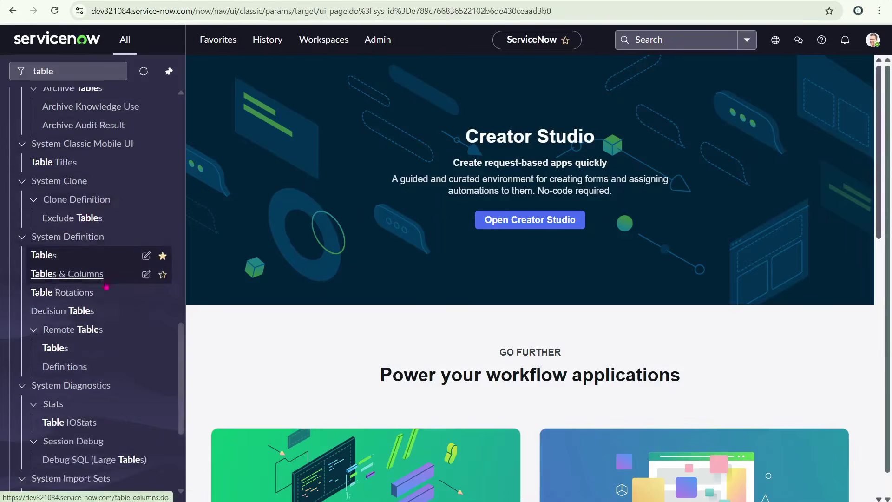
- Look through the table-related modules and filter the navigator for "incident" to examine its application menu and modules
scroll(107, 286, down, 4)
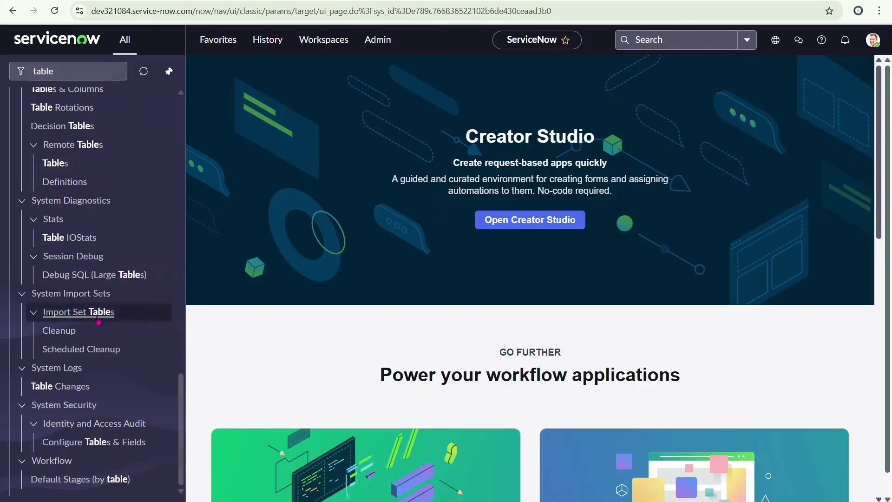
scroll(104, 313, up, 6)
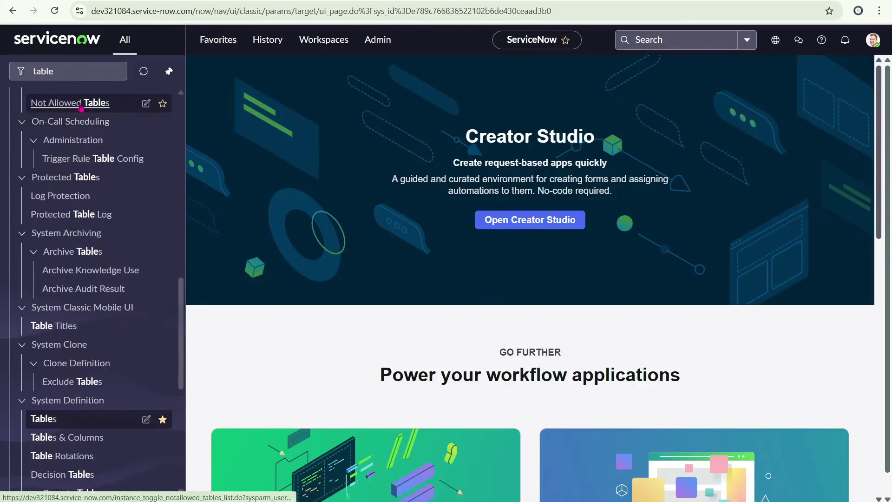
click(96, 71)
double_click(96, 71)
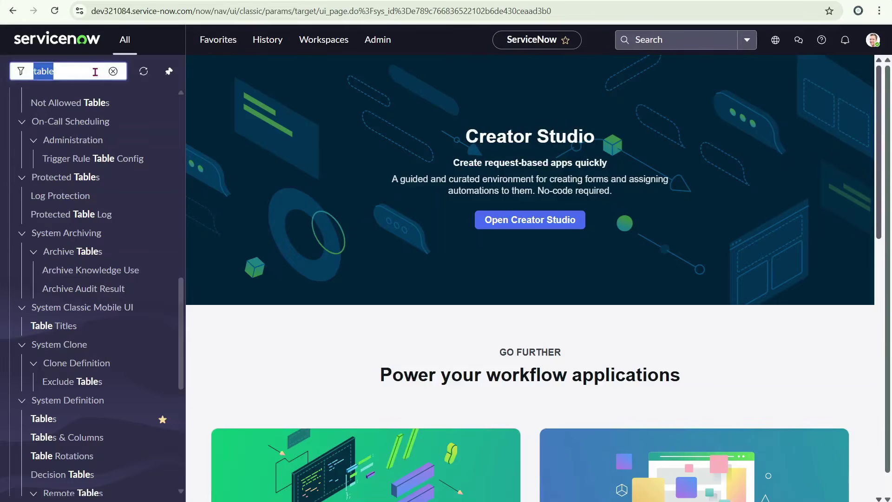
text(in)
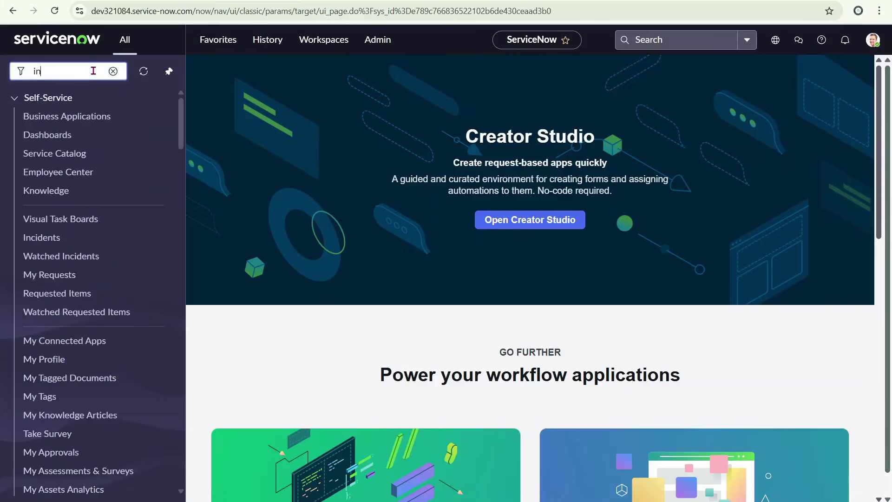
text(cident)
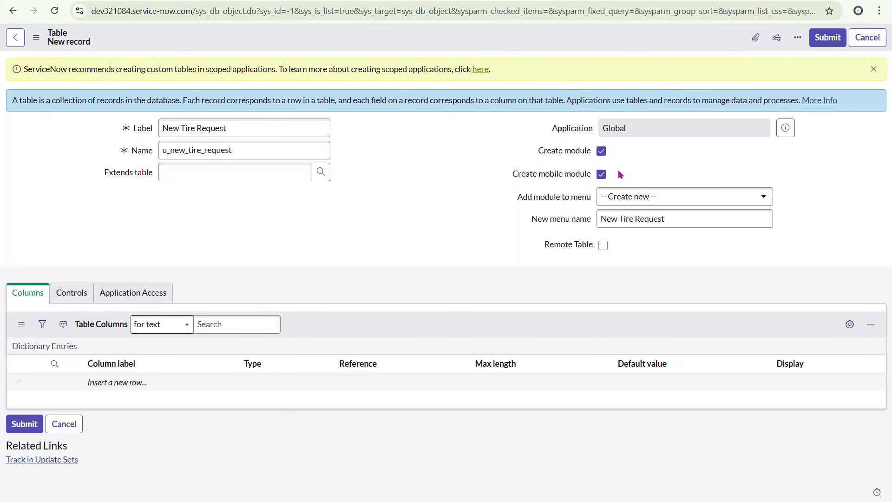
- Turn off mobile module creation, keep the new menu named New Tire Request, and save the table
click(601, 175)
click(702, 203)
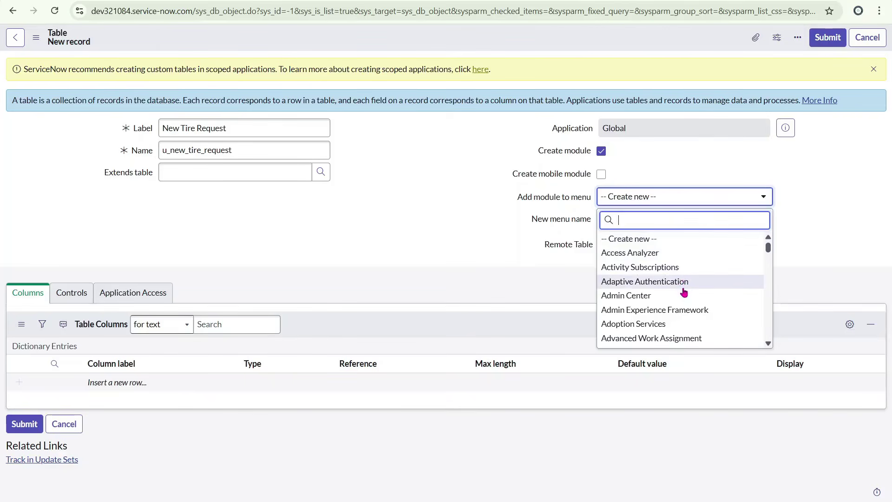
scroll(684, 292, down, 1)
scroll(684, 293, up, 1)
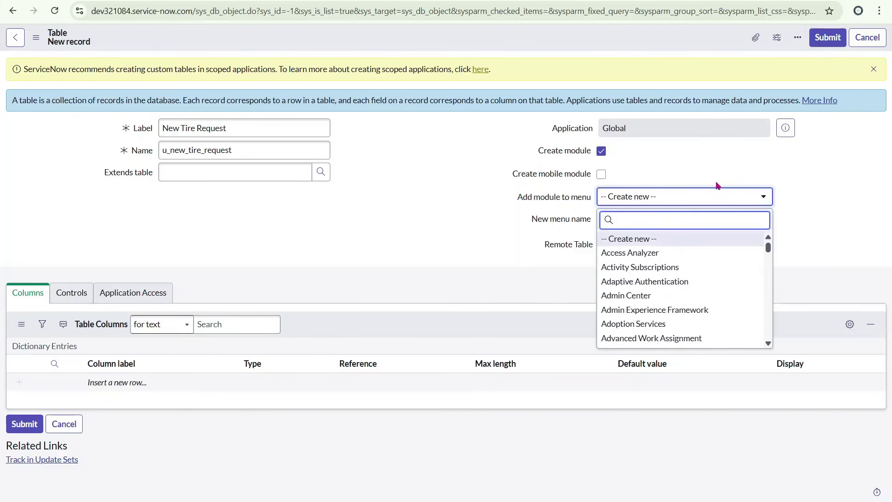
click(689, 183)
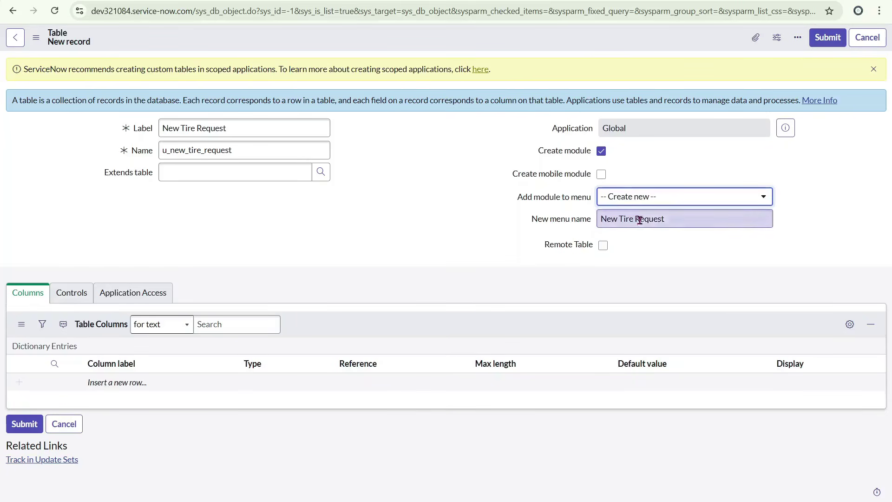
click(696, 222)
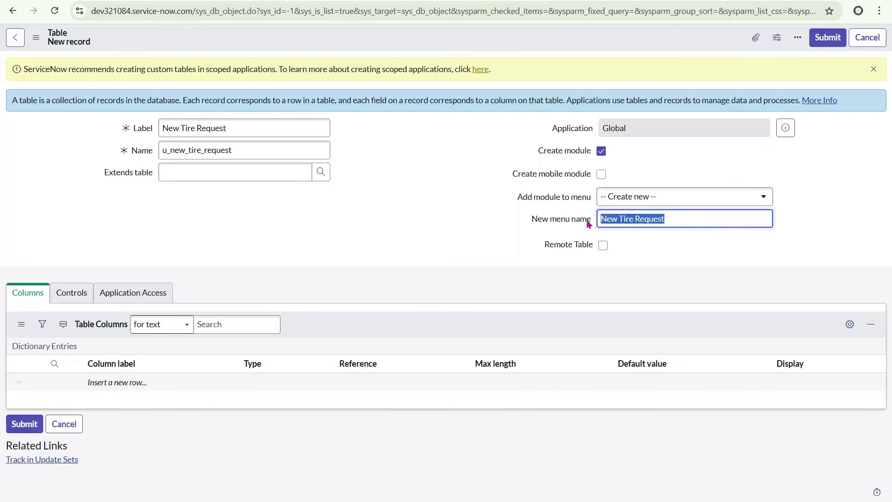
click(671, 215)
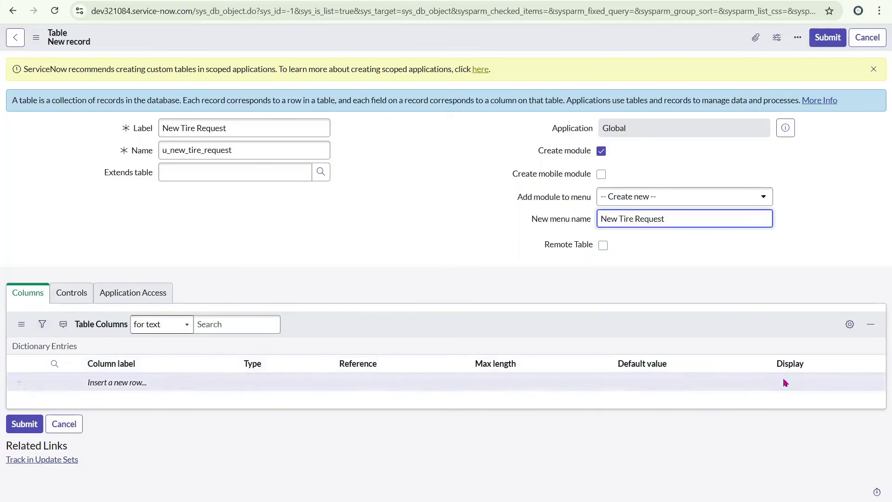
right_click(420, 34)
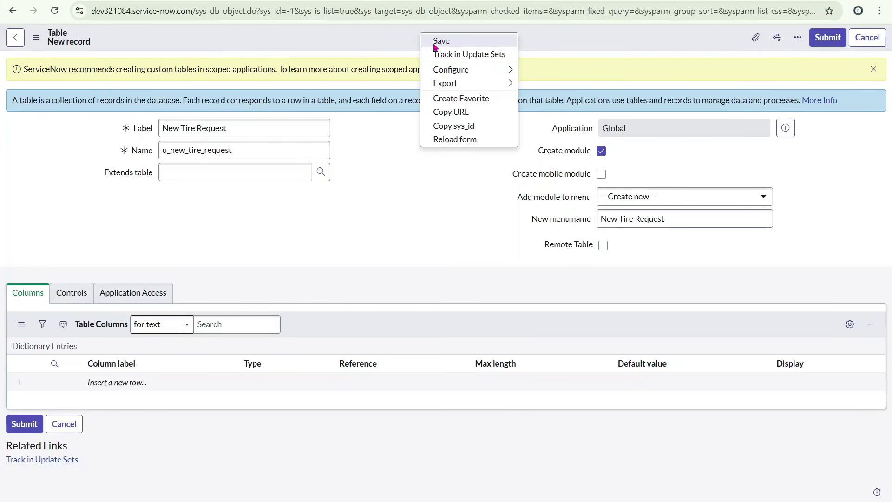
click(441, 41)
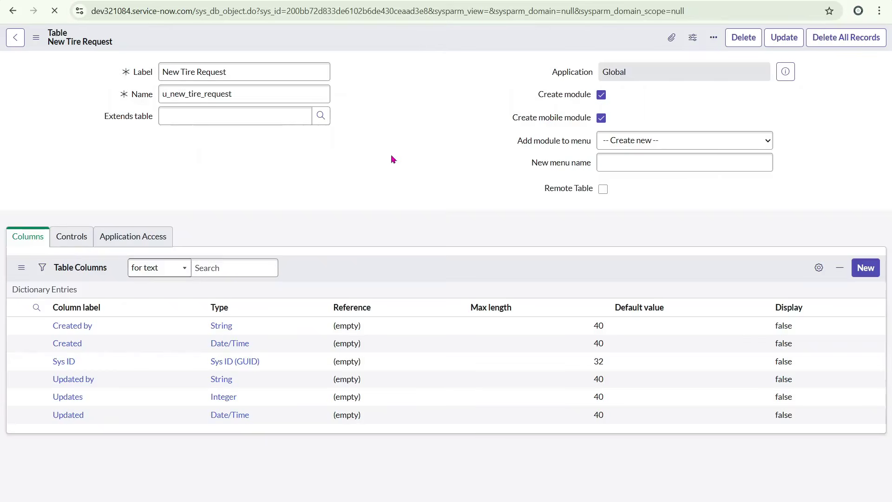
- Examine the saved table's default columns and the sys_id value in its page address
scroll(406, 153, down, 3)
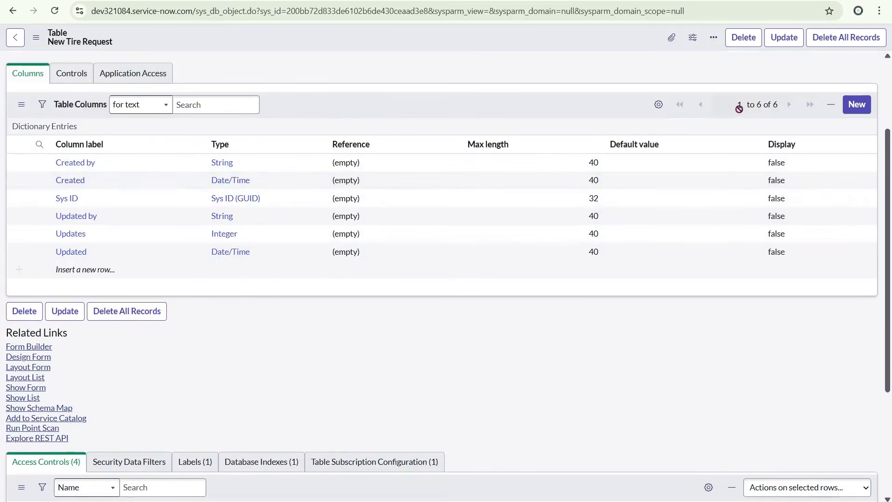
drag(787, 106, 735, 106)
click(343, 106)
scroll(343, 106, up, 3)
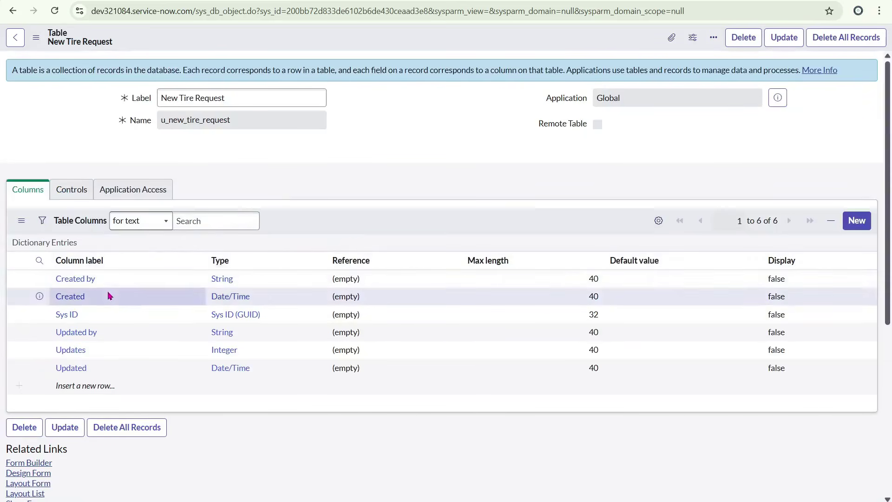
scroll(121, 274, down, 3)
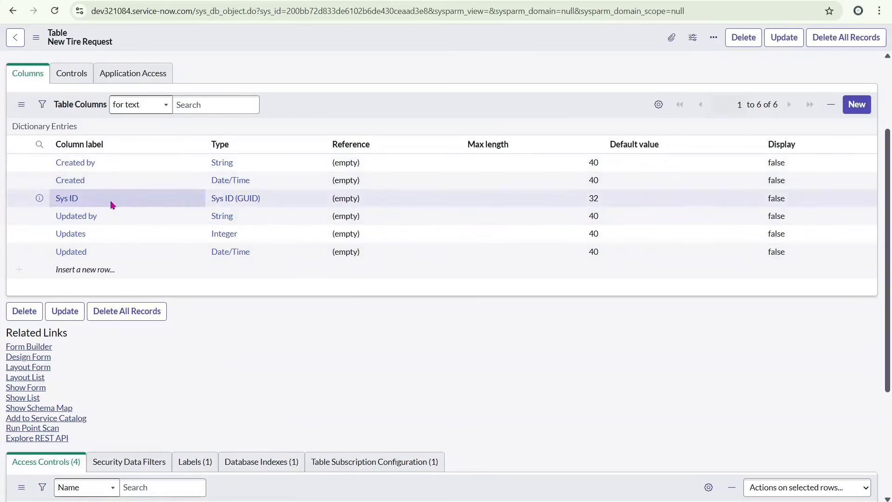
scroll(233, 209, up, 3)
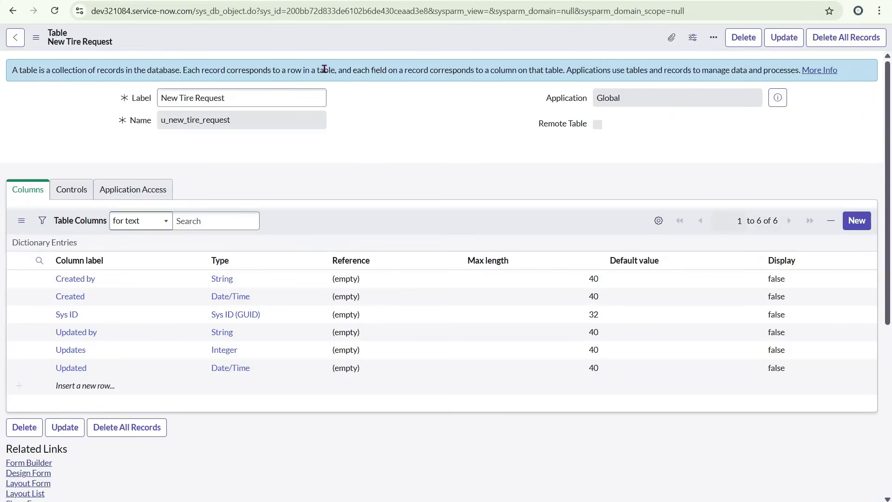
drag(286, 11, 440, 22)
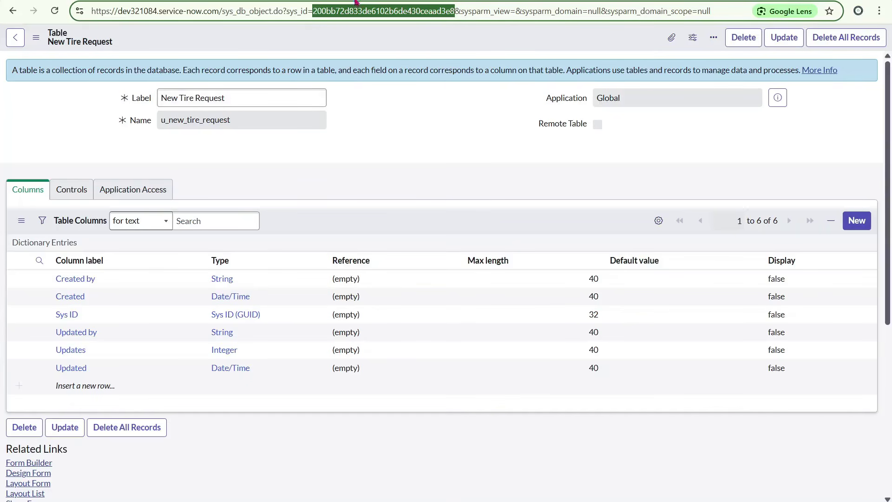
click(329, 36)
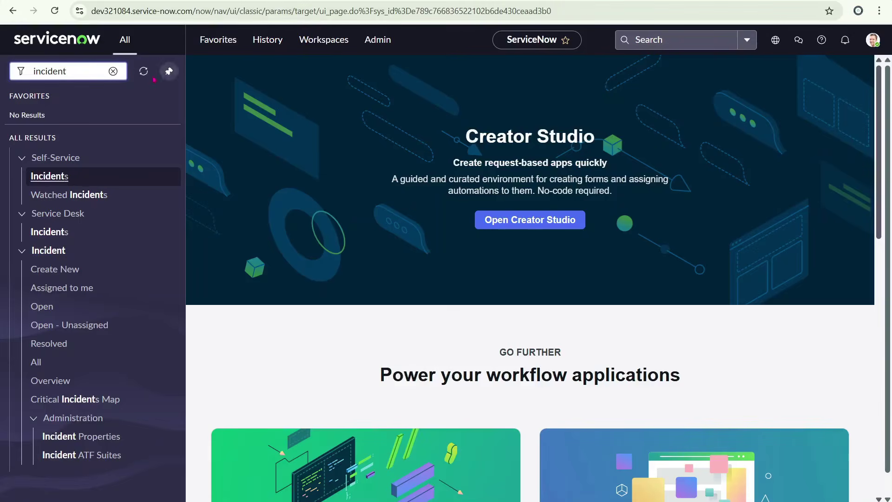
- Reload the navigator, filter it for "new tire", and open a new record form from the New Tire Requests list
click(54, 11)
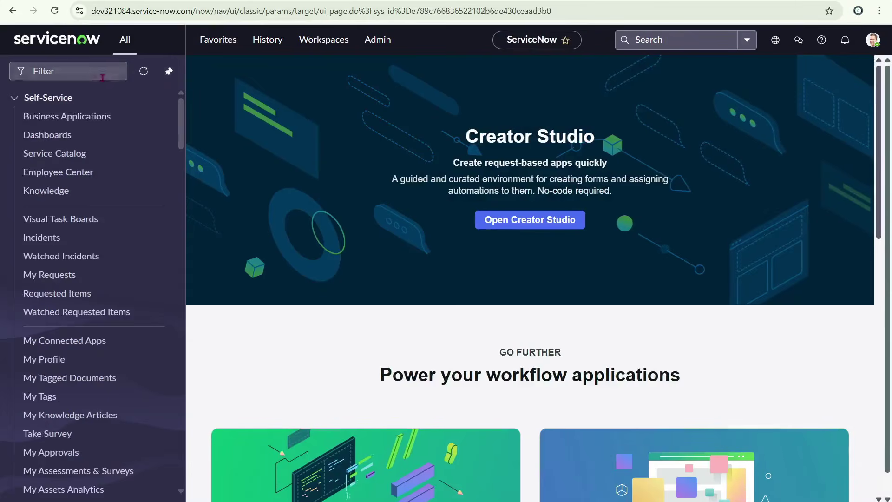
text(new tire)
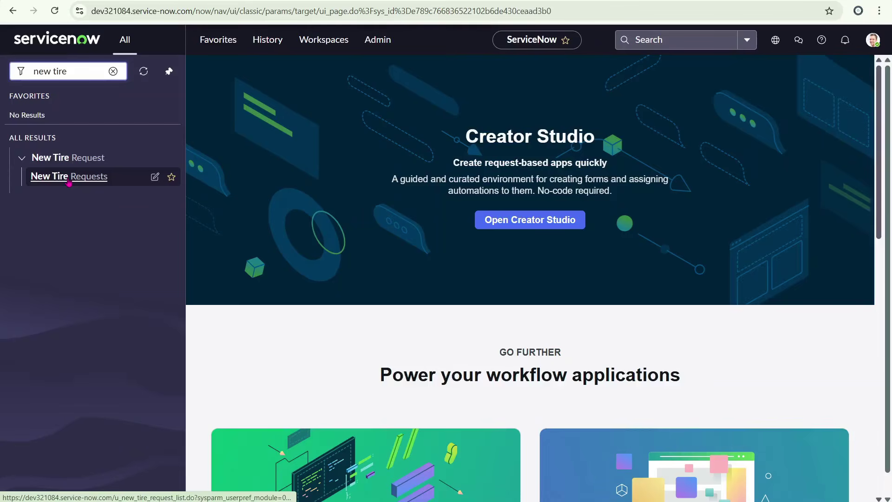
click(68, 177)
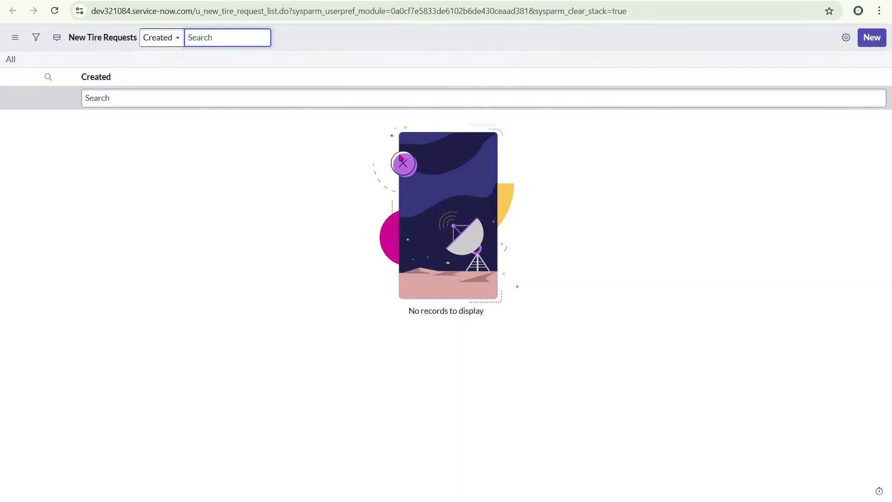
click(872, 45)
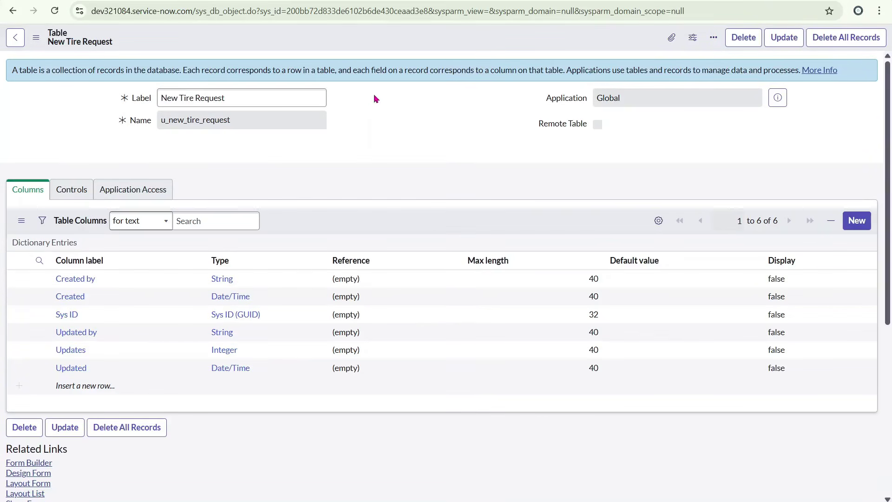
- Delete the New Tire Request table, entering "delete" as the confirmation word
click(744, 37)
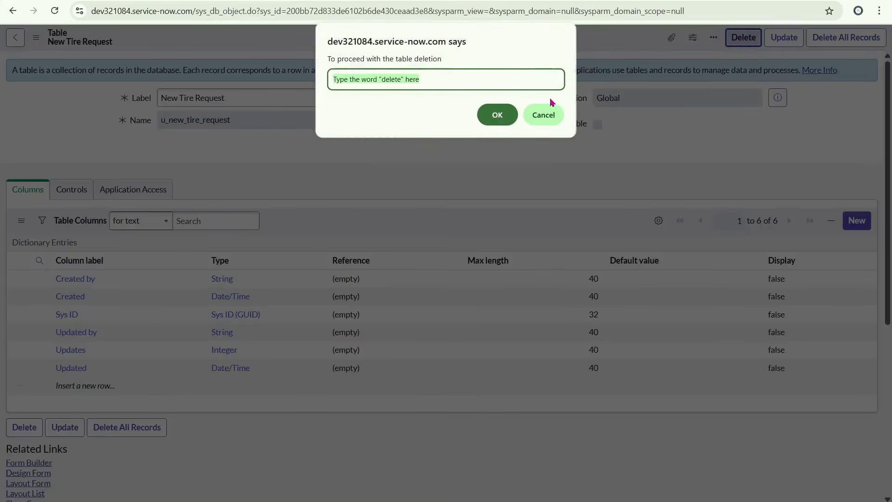
click(546, 114)
click(744, 37)
text(de)
text(lete)
key(Return)
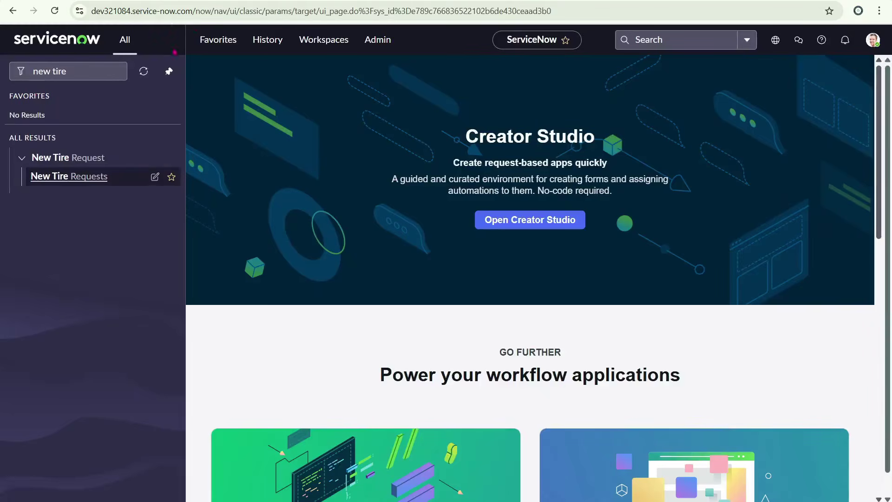
- Open the favorited System Definition - Tables list and start a new table record
click(220, 46)
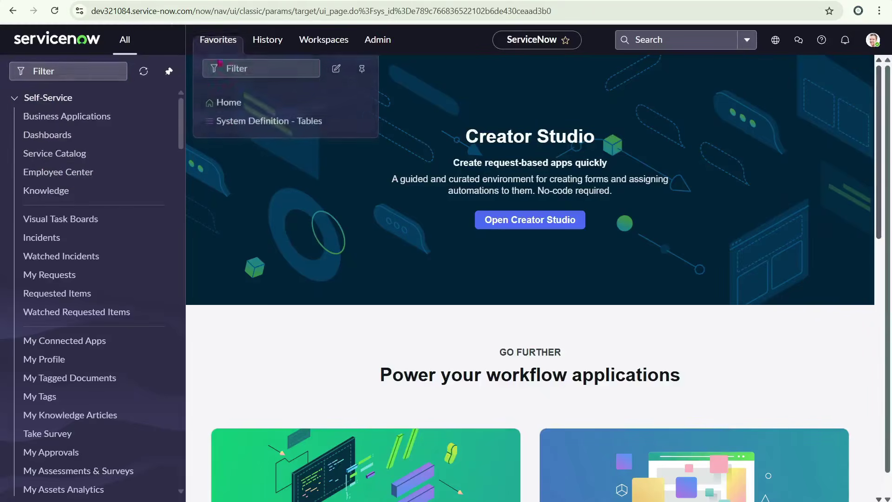
click(230, 116)
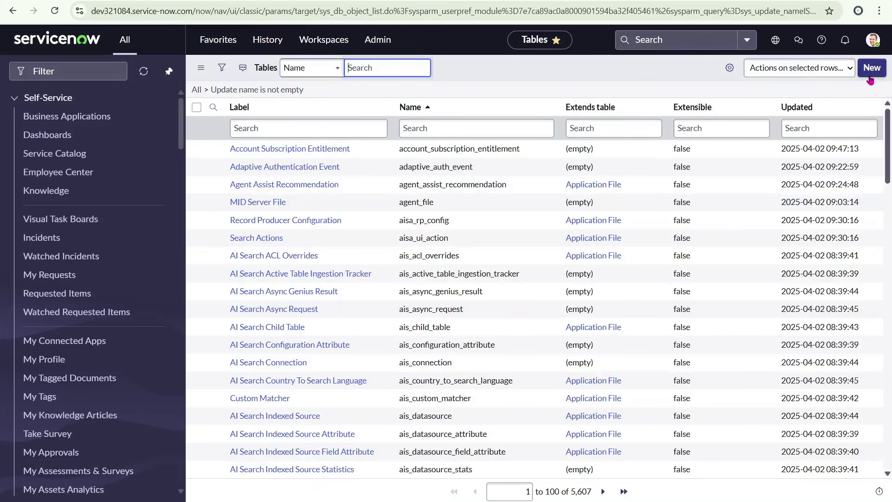
click(871, 74)
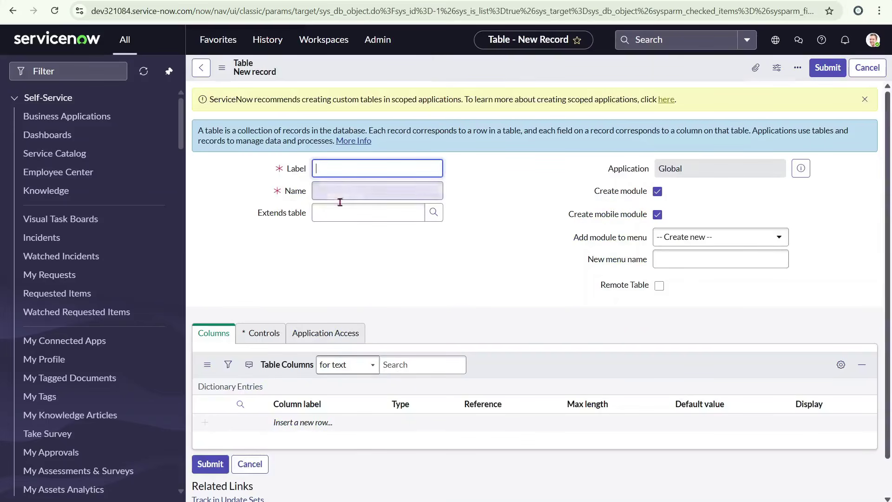
- Label the new table New Tire Request, with u_new_tire_request as its name
click(361, 169)
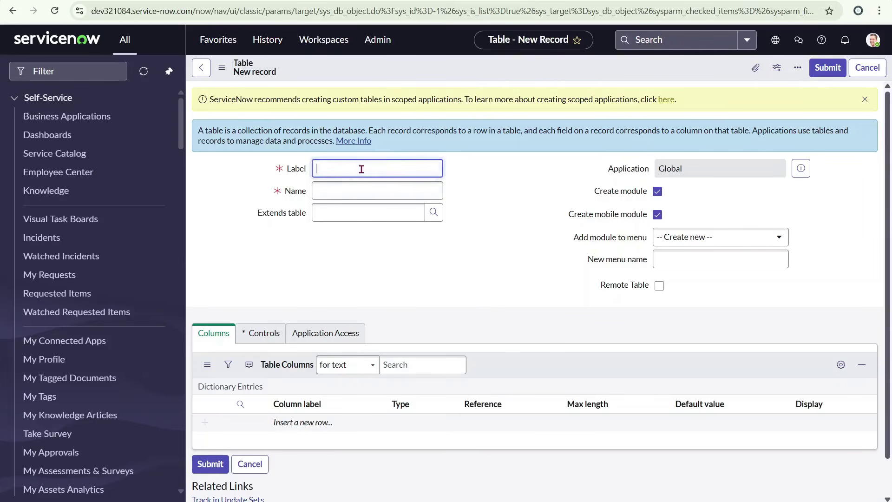
text(New Tire Request)
click(367, 191)
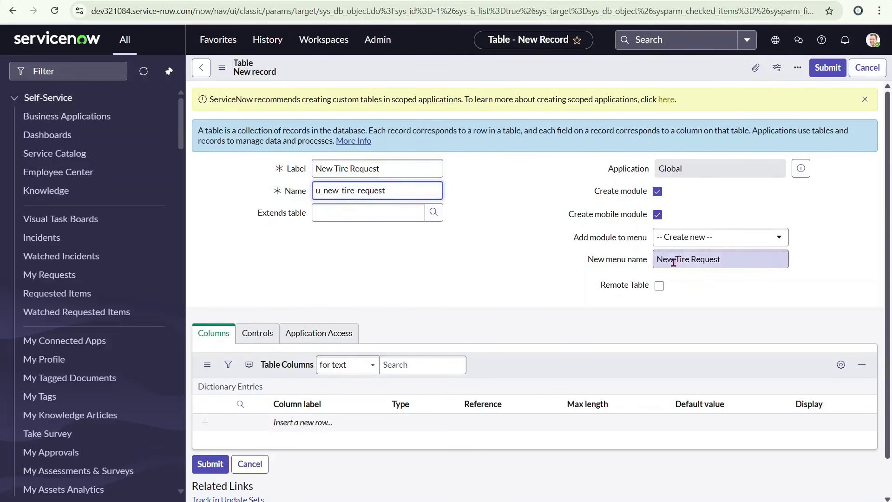
click(337, 269)
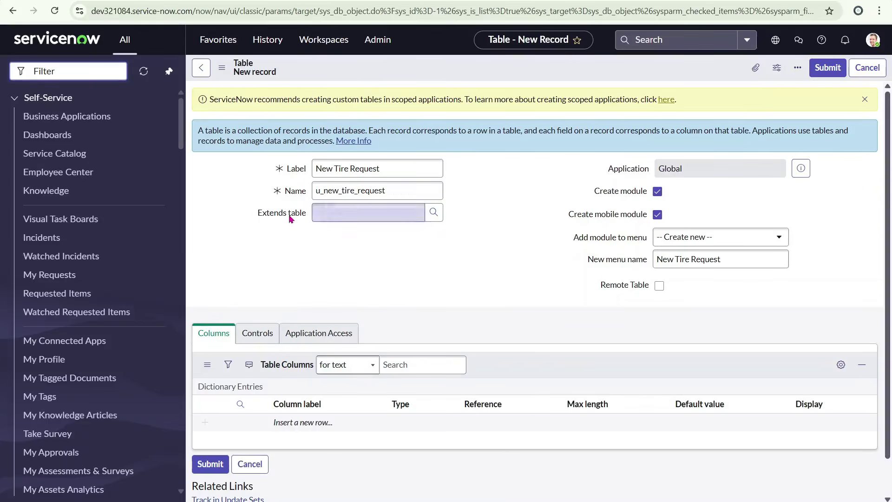
- Browse the lookup of tables that can be extended and search it for "task"
click(437, 219)
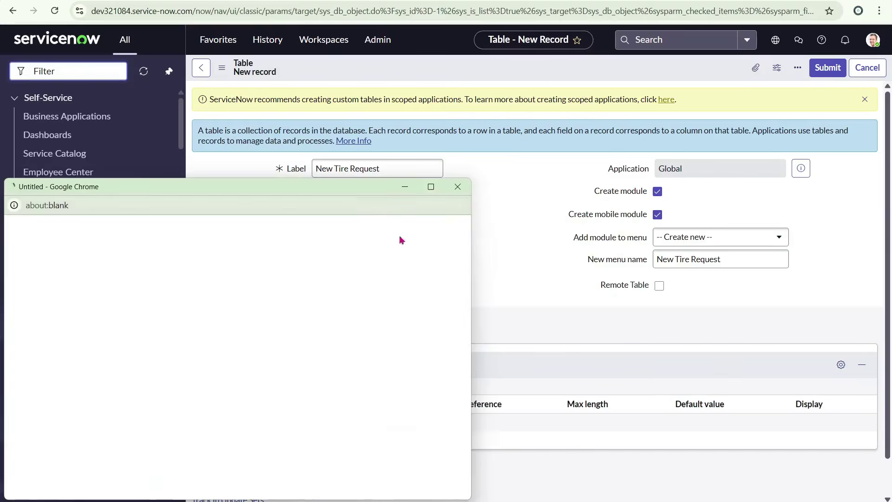
drag(265, 175, 483, 134)
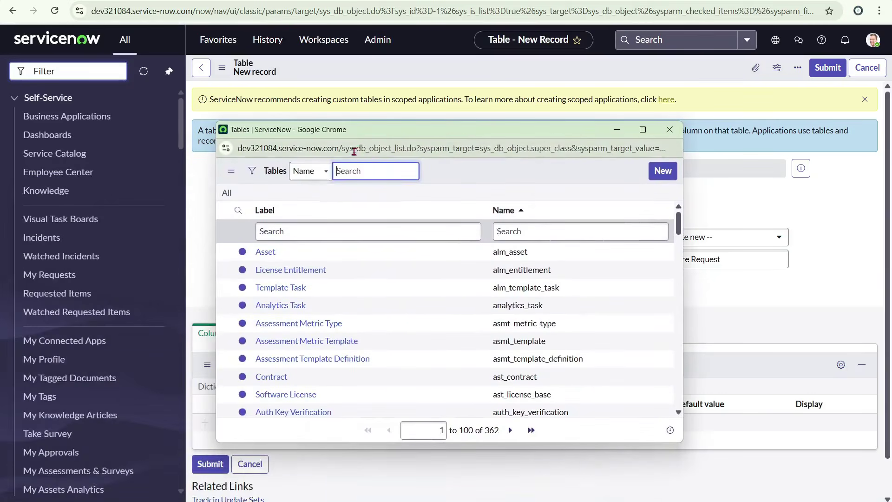
scroll(415, 307, down, 3)
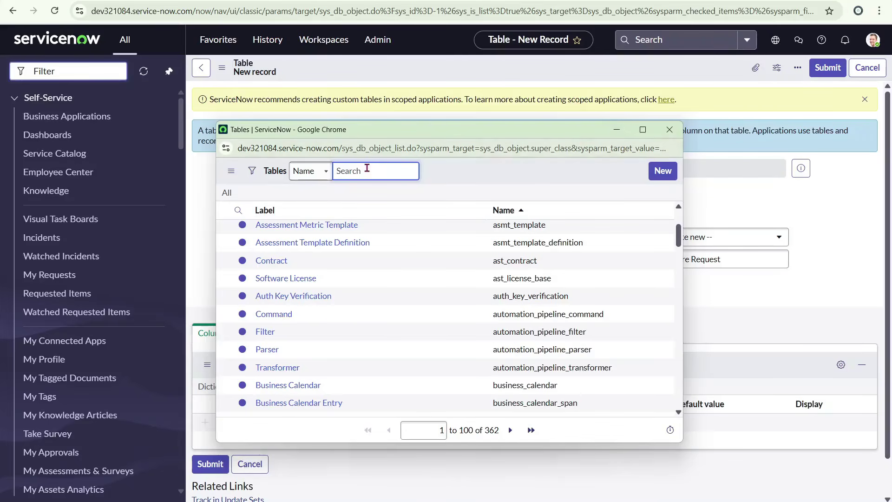
text(task)
key(Return)
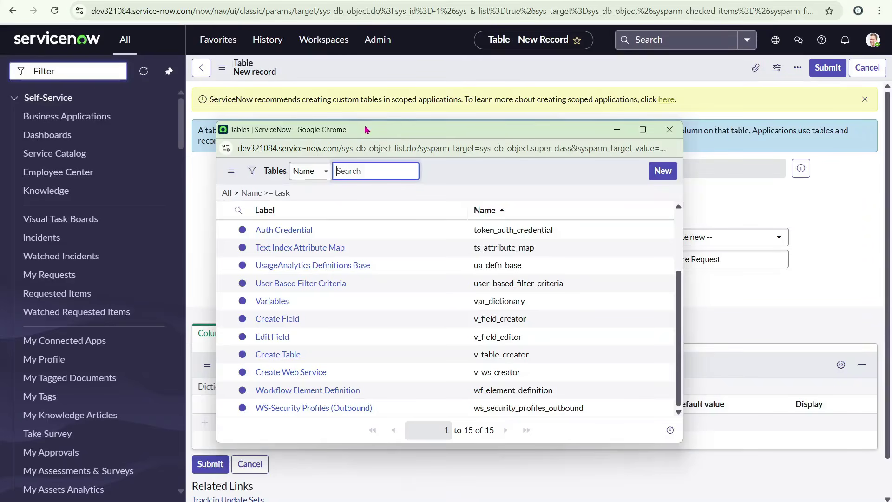
click(670, 129)
- Enter New Tire Request as the table label and set the table to extend Task
click(373, 168)
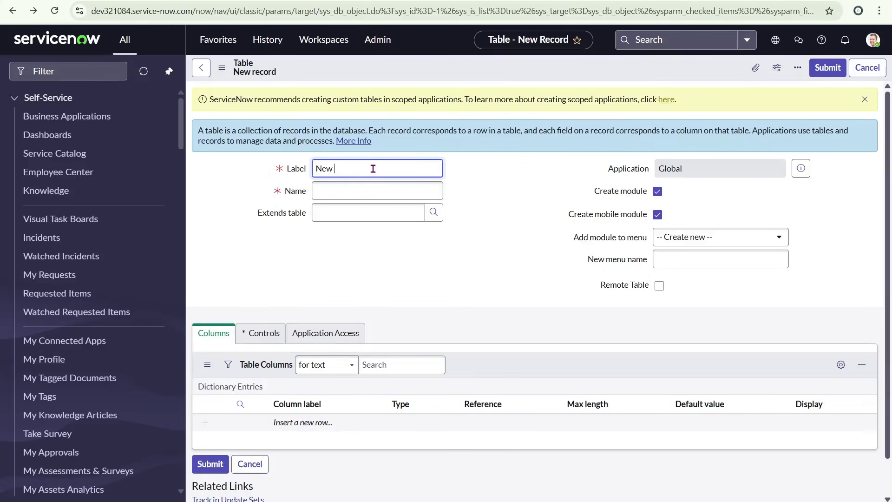
text(New Tire Request)
click(353, 215)
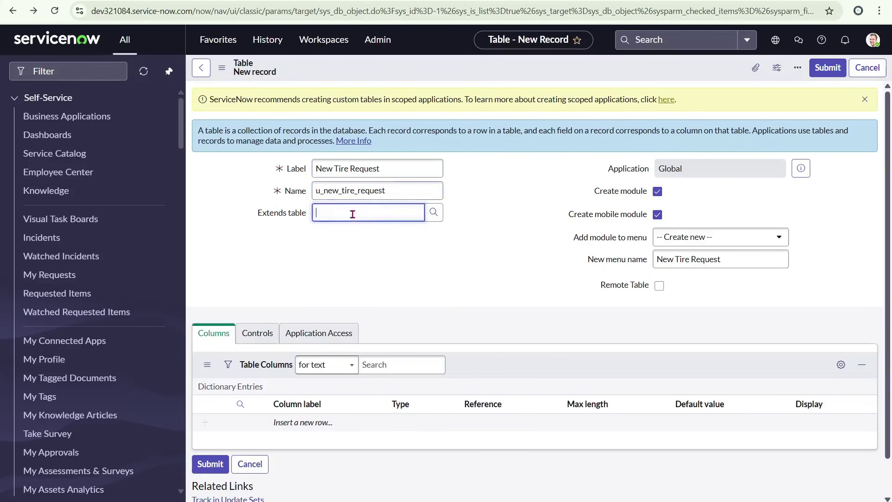
text(task)
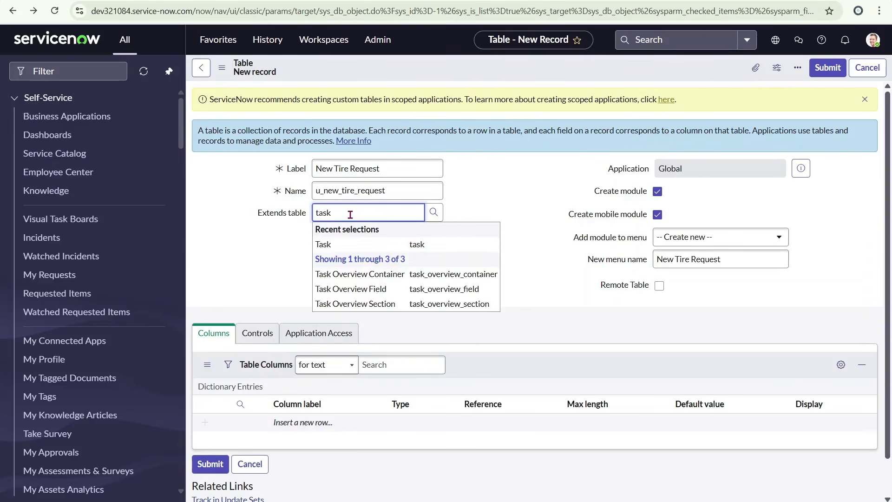
click(324, 245)
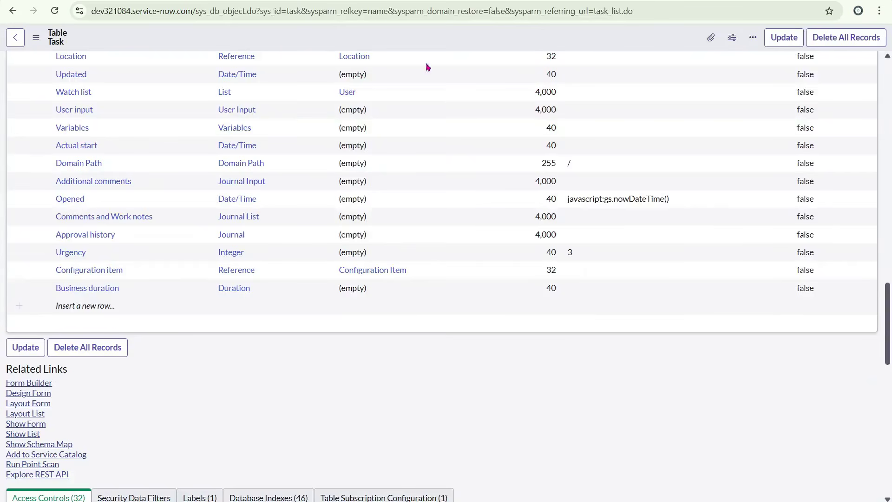
- Review the column definitions of the existing Task table, and return to the new table form
scroll(325, 204, up, 10)
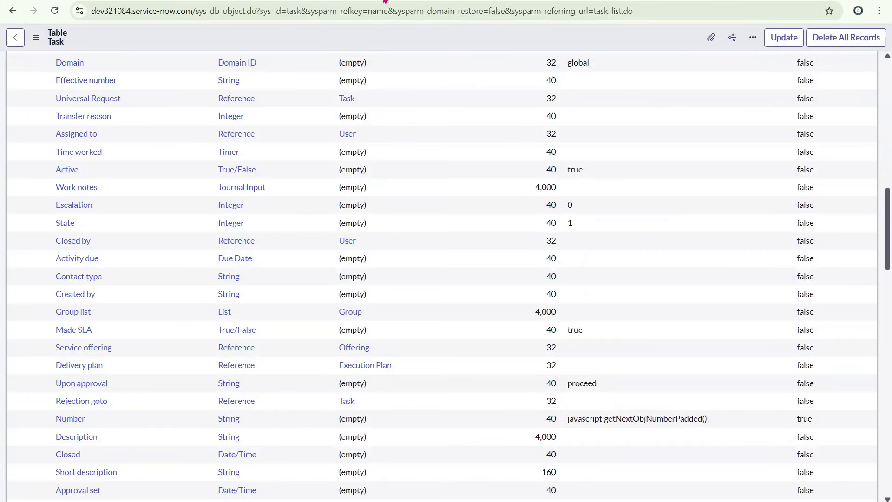
scroll(604, 225, up, 15)
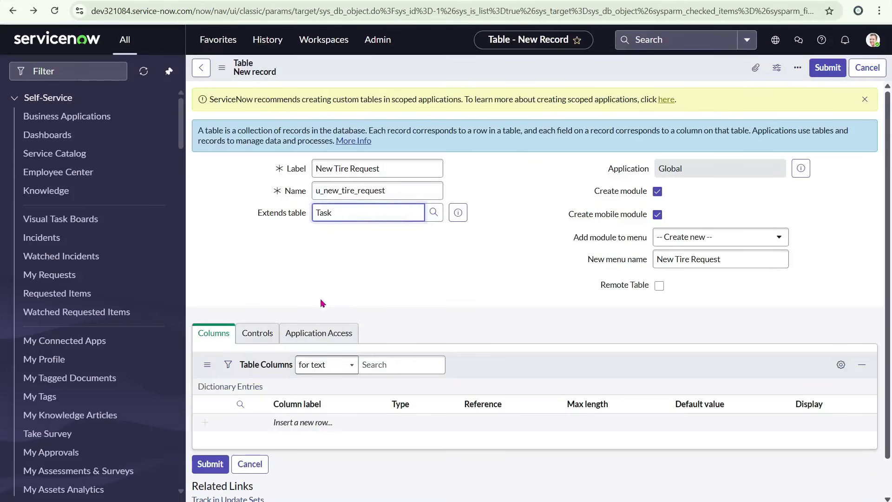
scroll(355, 309, down, 1)
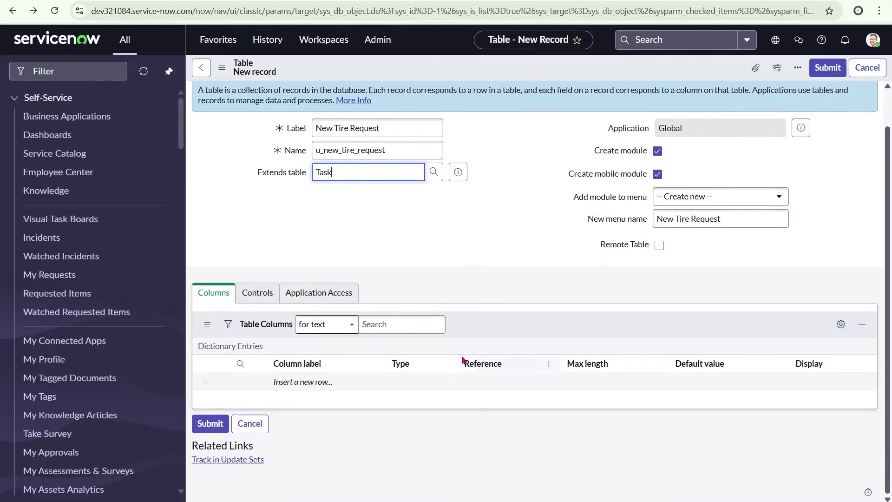
- Save the New Tire Request table and review the columns it inherits from Task
right_click(510, 67)
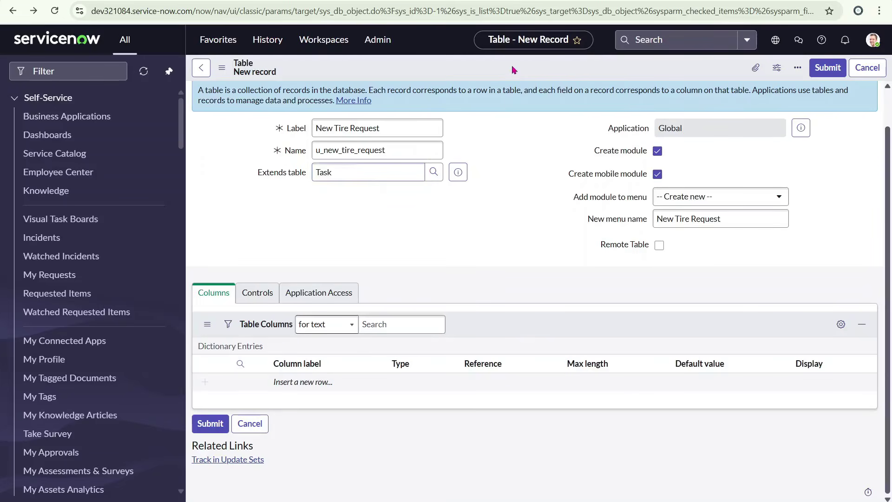
click(530, 75)
scroll(517, 214, down, 1)
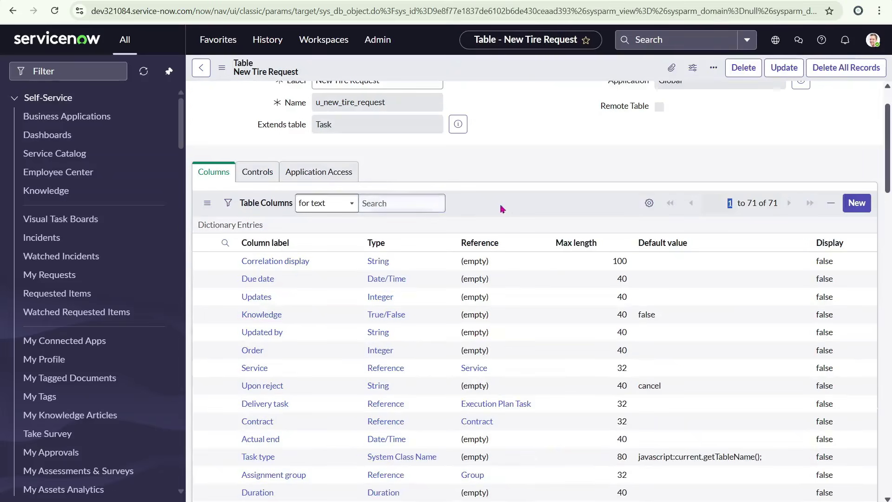
scroll(671, 208, down, 1)
scroll(671, 208, down, 1)
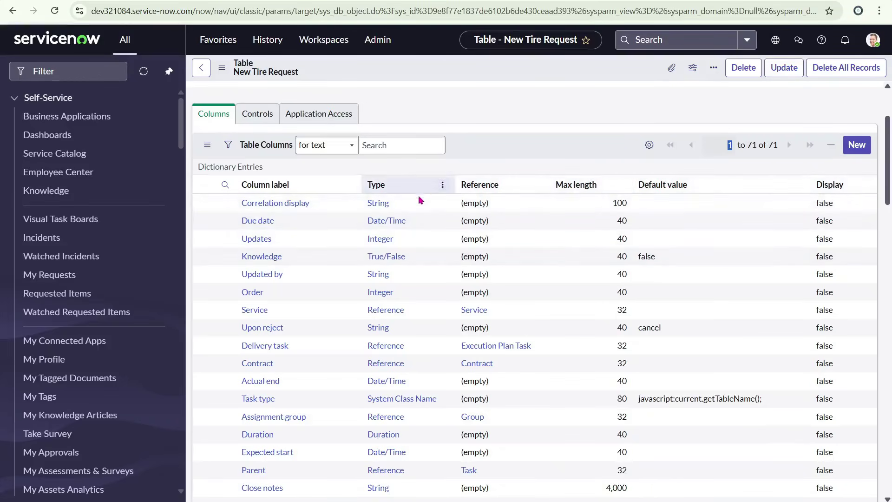
- Search the New Tire Request table's columns for "sys id"
click(328, 144)
click(385, 146)
text(sys id)
key(Return)
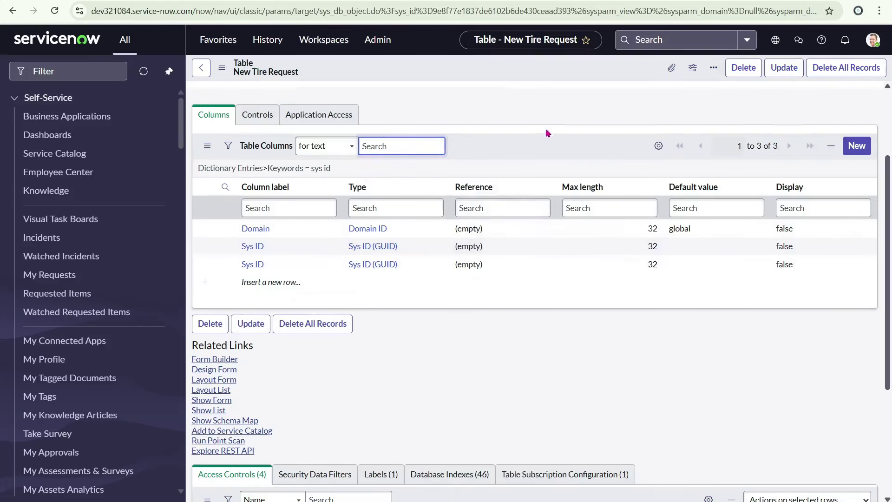
scroll(511, 116, up, 3)
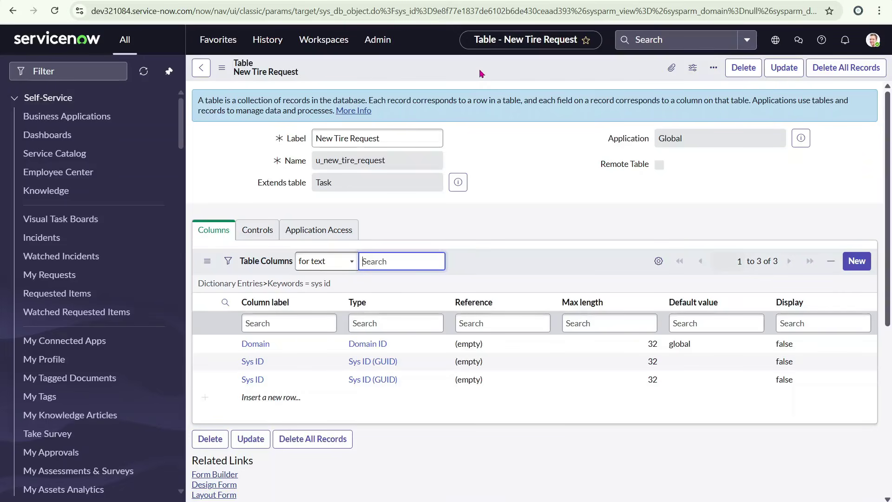
scroll(502, 323, down, 3)
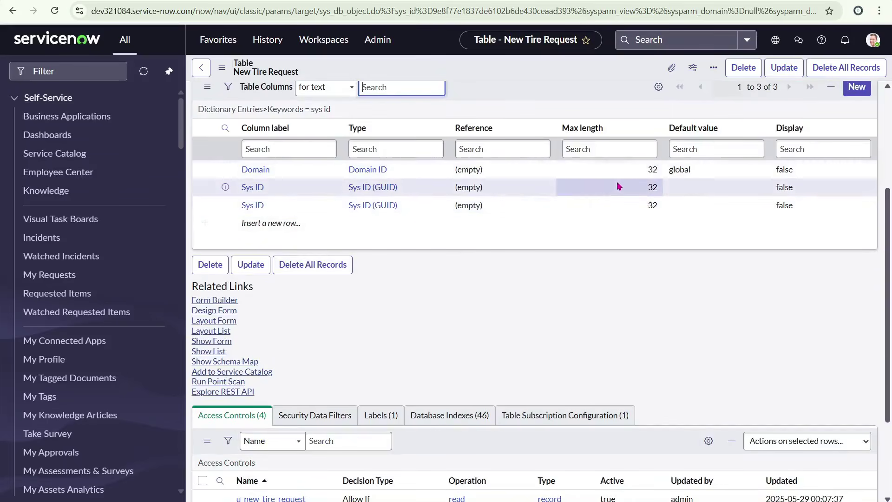
scroll(617, 181, up, 2)
- Compare the Task table's column list with the columns of the New Tire Request table
click(358, 1)
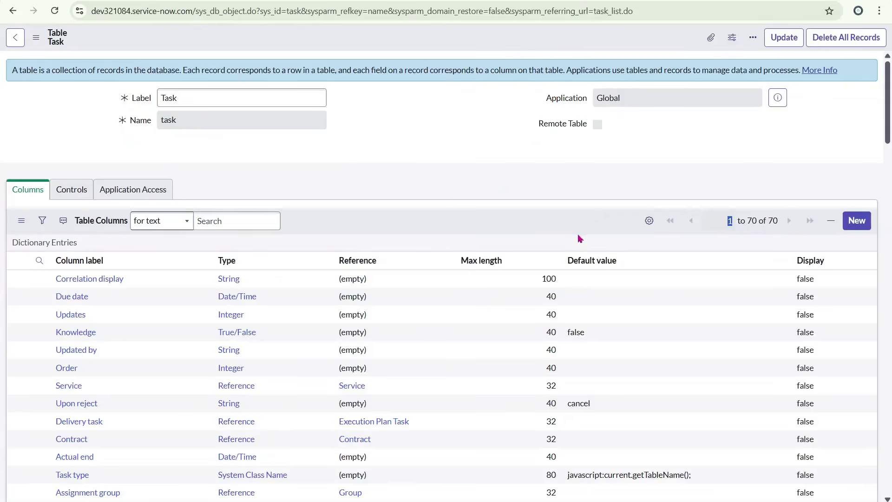
scroll(579, 234, down, 3)
scroll(787, 152, up, 3)
click(232, 1)
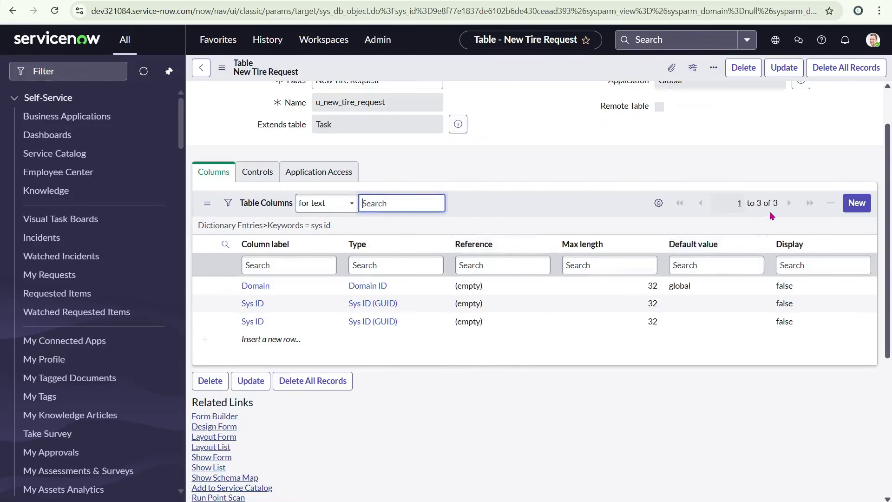
scroll(649, 232, up, 1)
- Open the New Tire Requests list with the navigator command u_new_tire_request.LIST and view a blank new record form
click(75, 71)
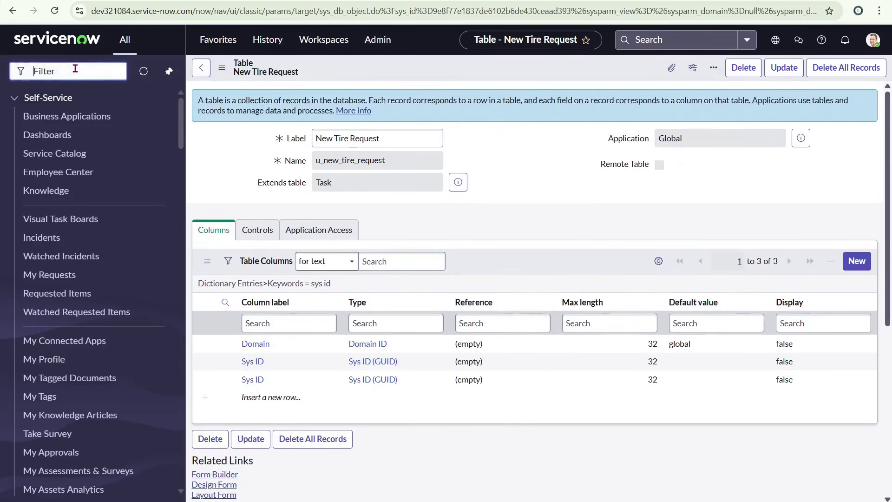
text(new_tire_request)
text(.)
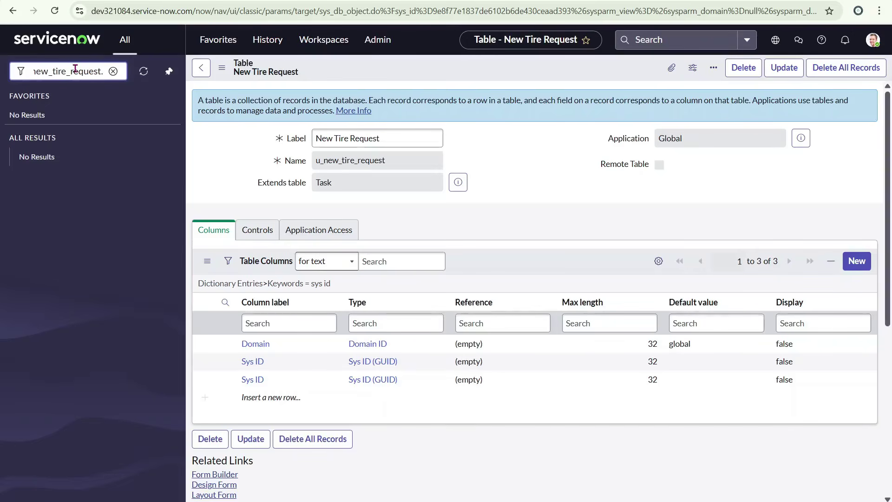
text(LIST)
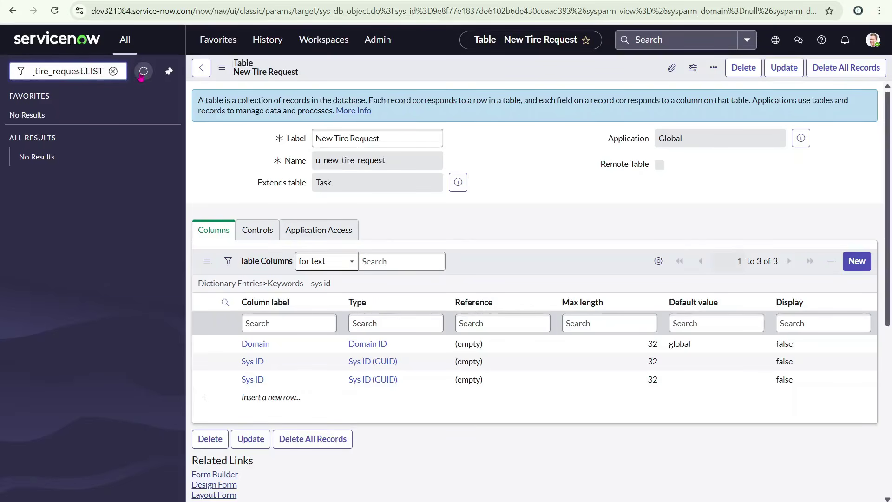
key(Return)
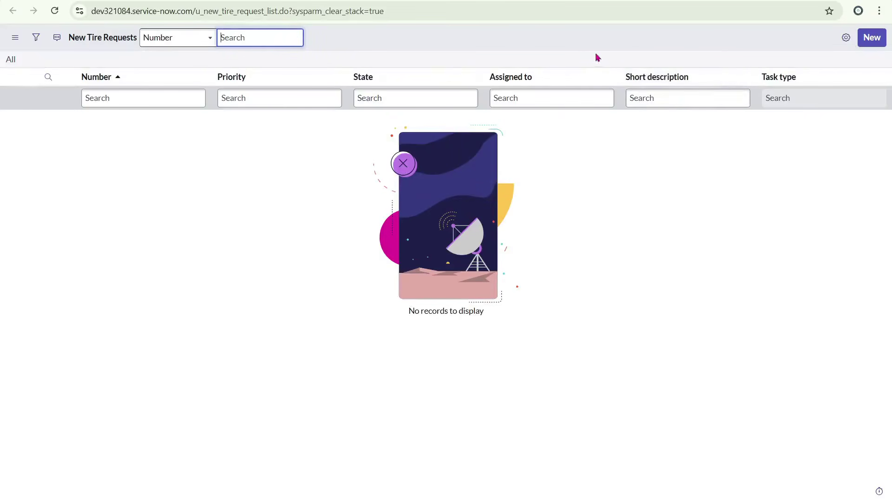
click(872, 40)
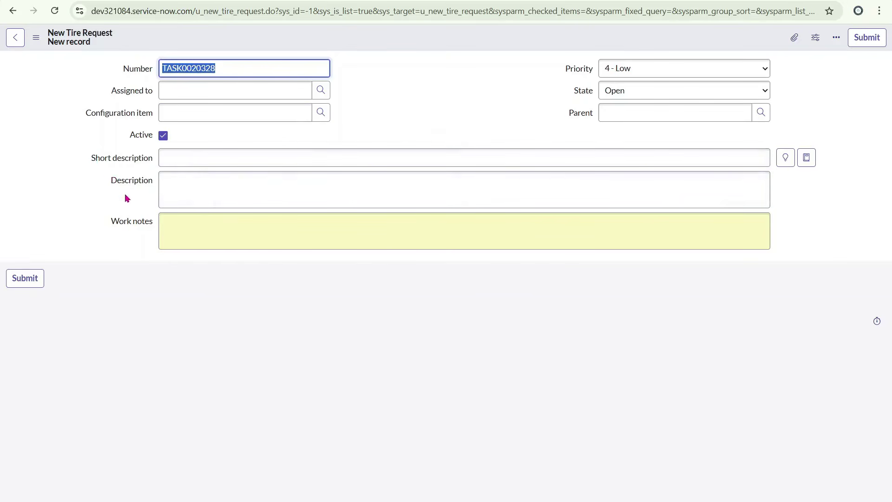
click(21, 41)
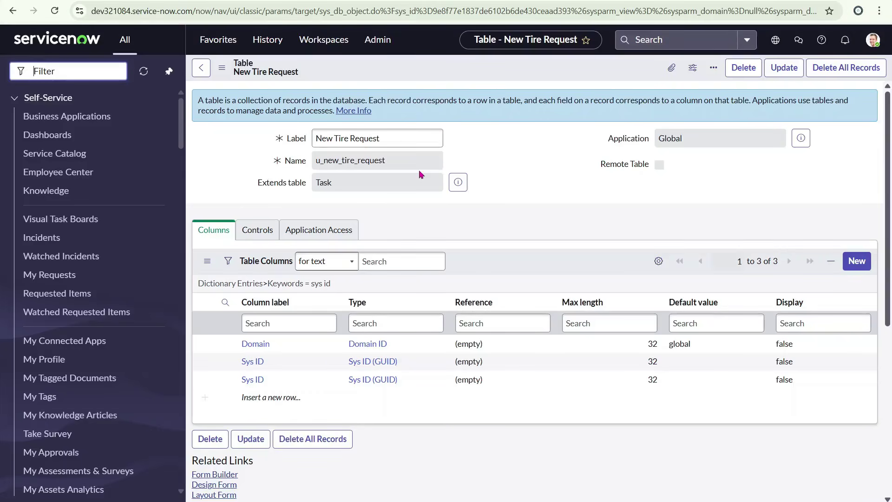
- Delete the New Tire Request table that extends Task, confirming with the word "delete"
click(739, 78)
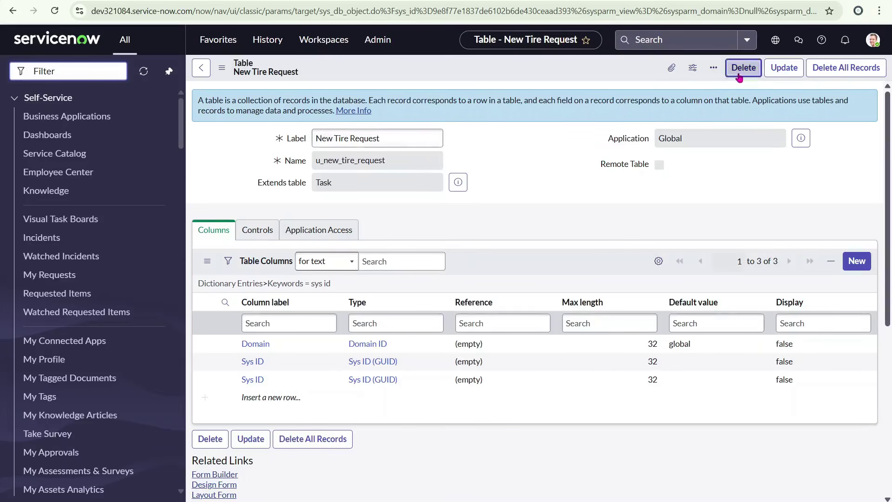
text(delete)
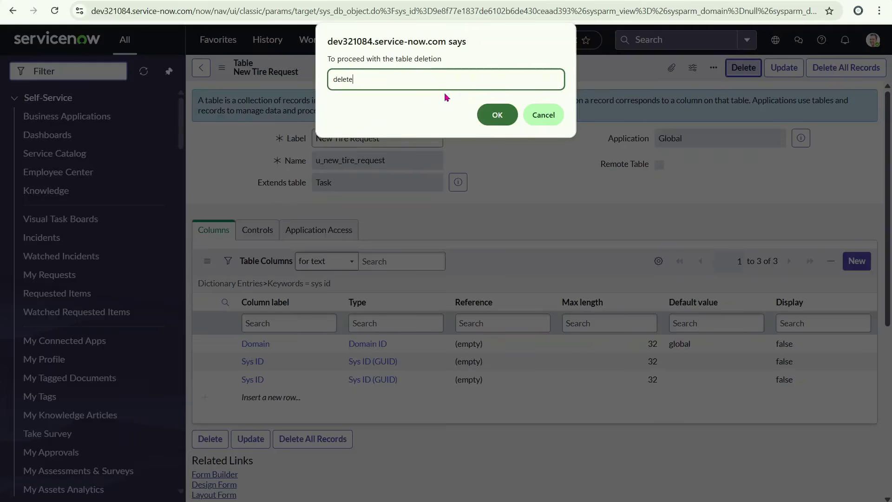
key(Return)
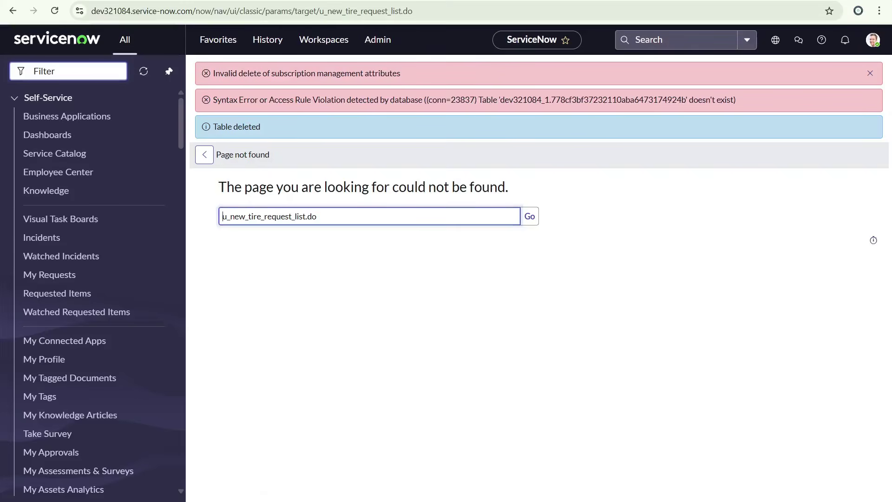
- Filter the navigator for "new tire" to check for leftover modules, and clear the filter
click(106, 71)
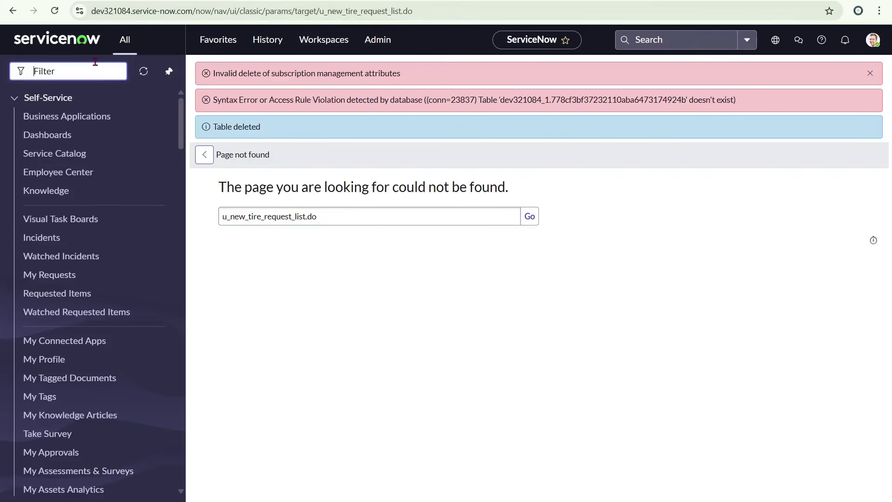
text(new)
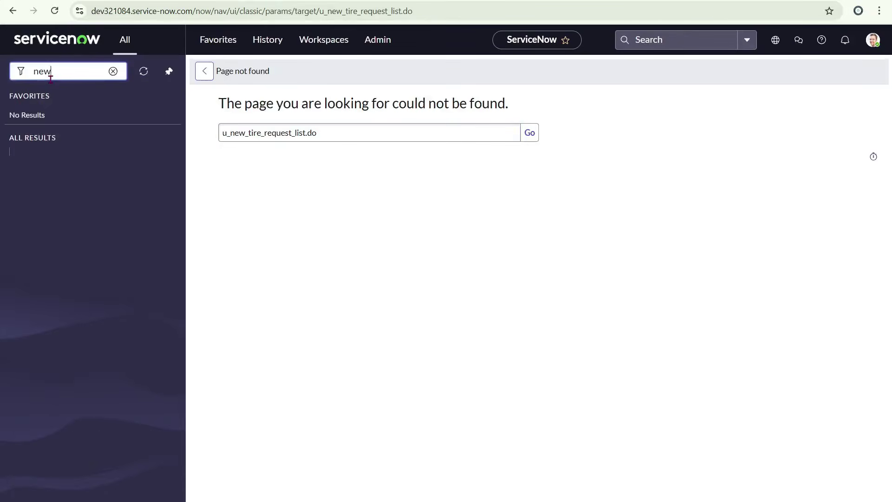
text( tire)
click(113, 71)
- Open the System Definition - Tables list from the favorites
click(207, 43)
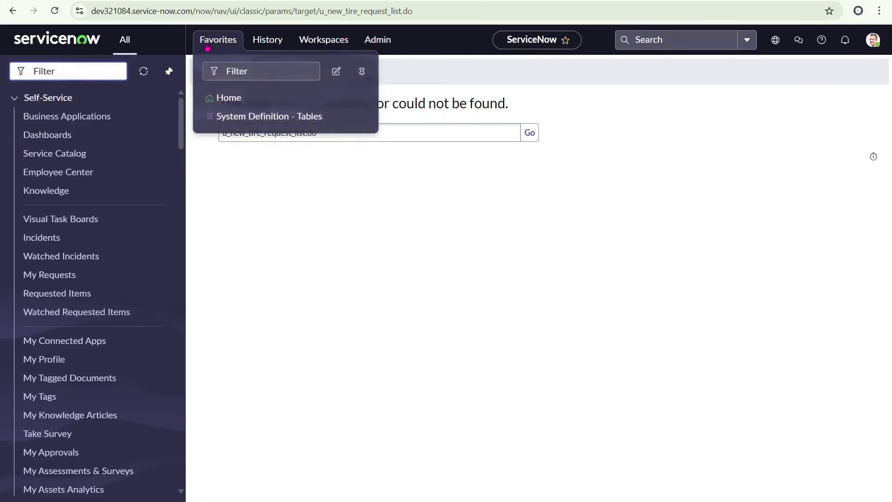
click(253, 117)
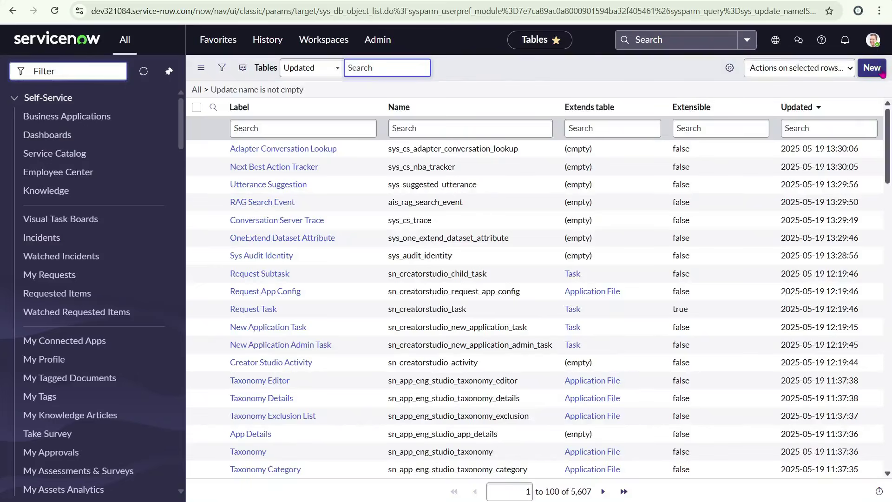
- Create a standalone table labelled New Tire Request, with no extended table and mobile module creation turned off, and save it
click(872, 68)
text(New Tire Request)
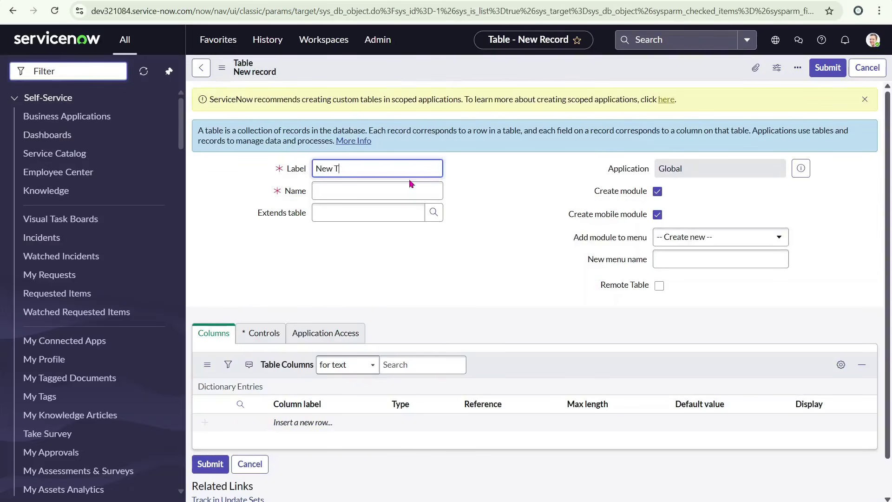
key(Tab)
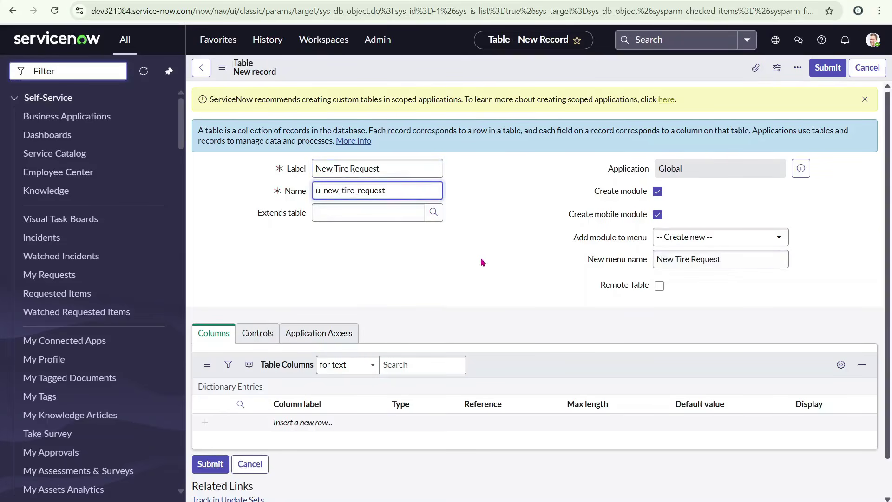
click(657, 214)
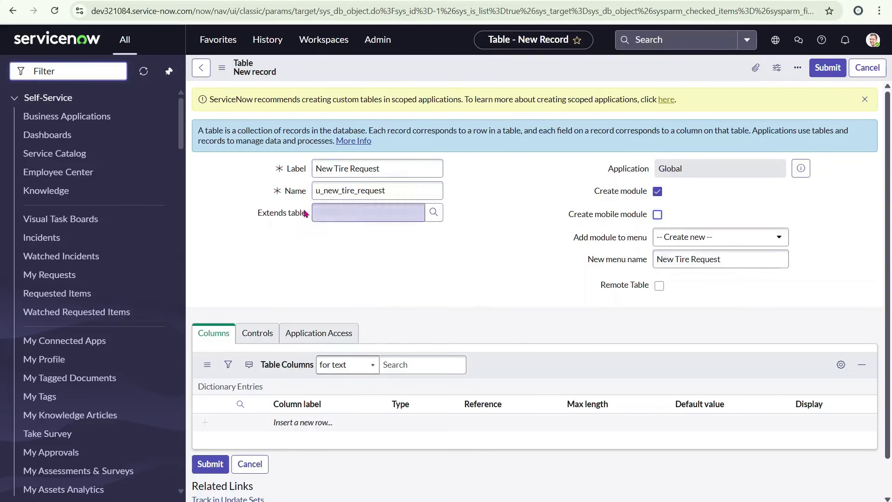
scroll(446, 226, down, 1)
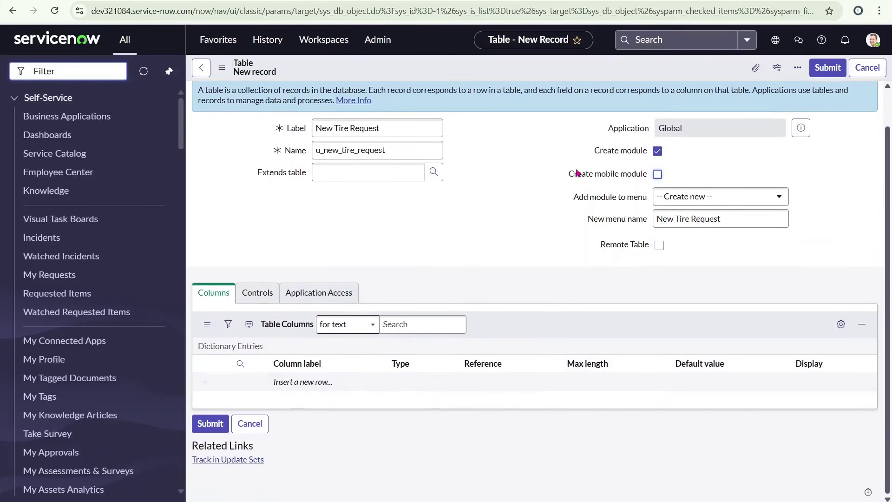
right_click(544, 73)
click(553, 77)
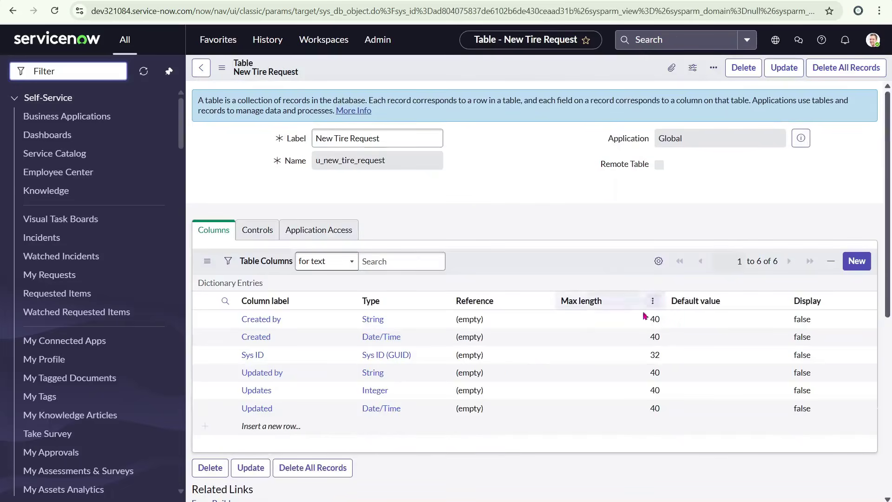
scroll(674, 215, up, 2)
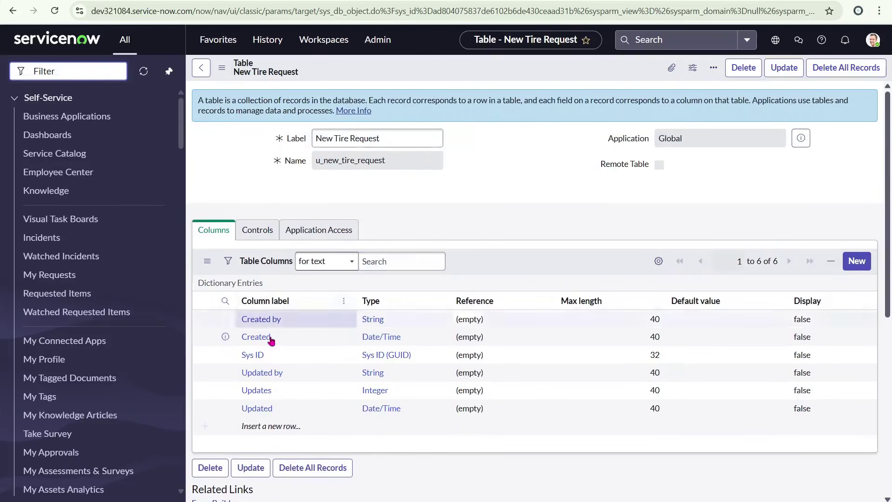
- Find the incident module, open an incident record, and append "1234GSASDHSDJH" to its Number field to test free text entry
click(78, 72)
text(incident)
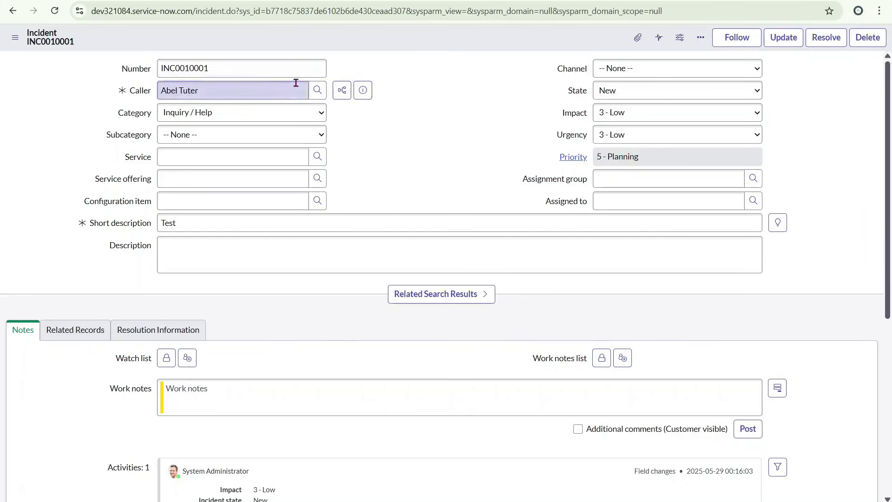
click(164, 69)
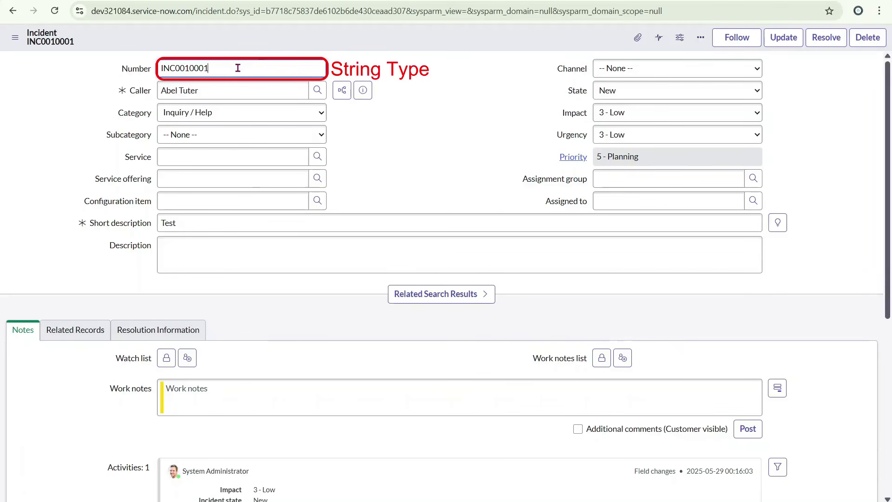
text(1234GSASDHSDJH)
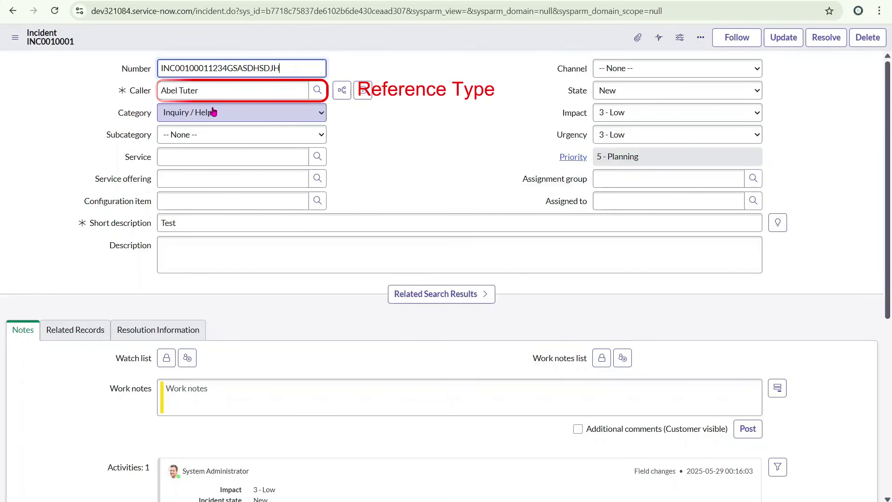
- Open the lookup lists of the Caller and Service offering fields and examine which table each one references
click(317, 90)
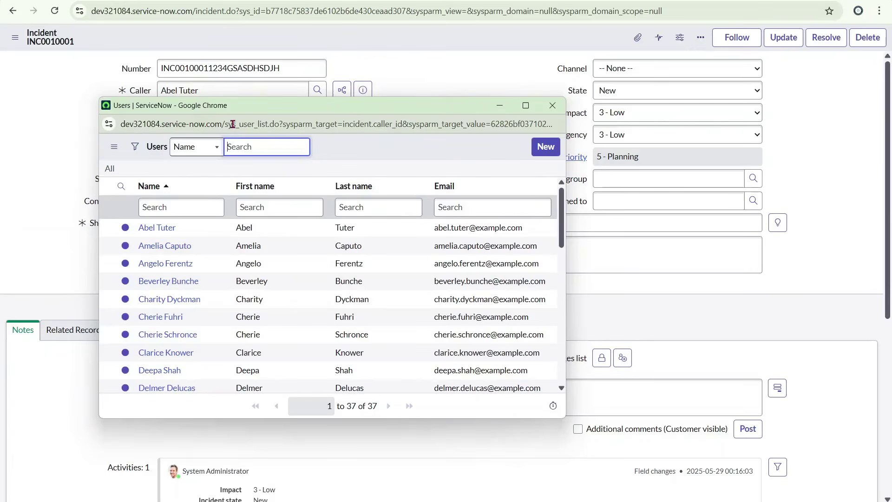
click(226, 124)
drag(249, 126, 256, 126)
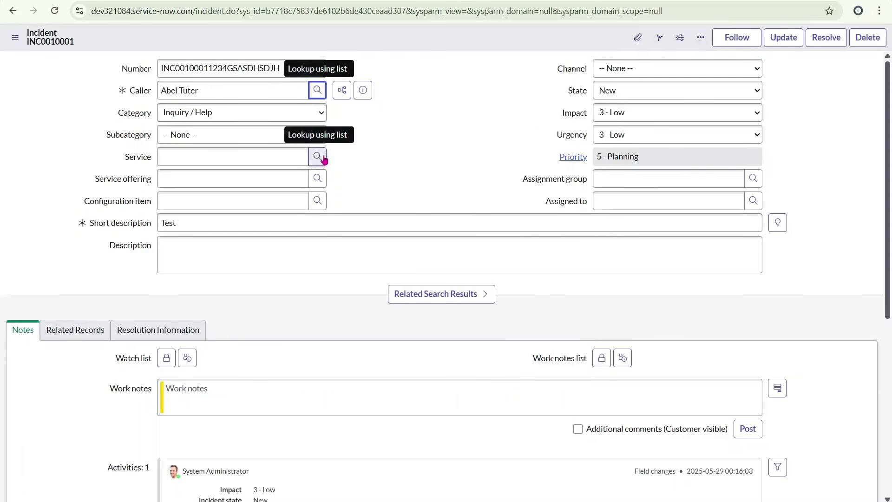
click(318, 181)
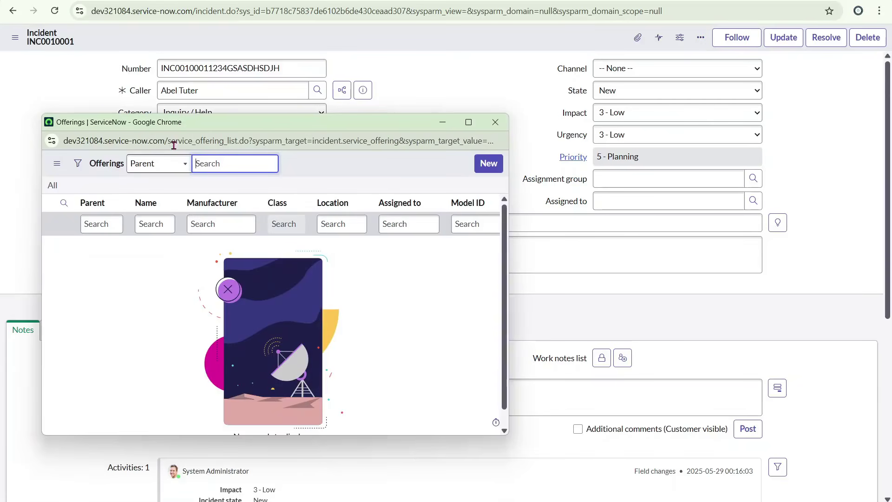
drag(168, 142, 229, 142)
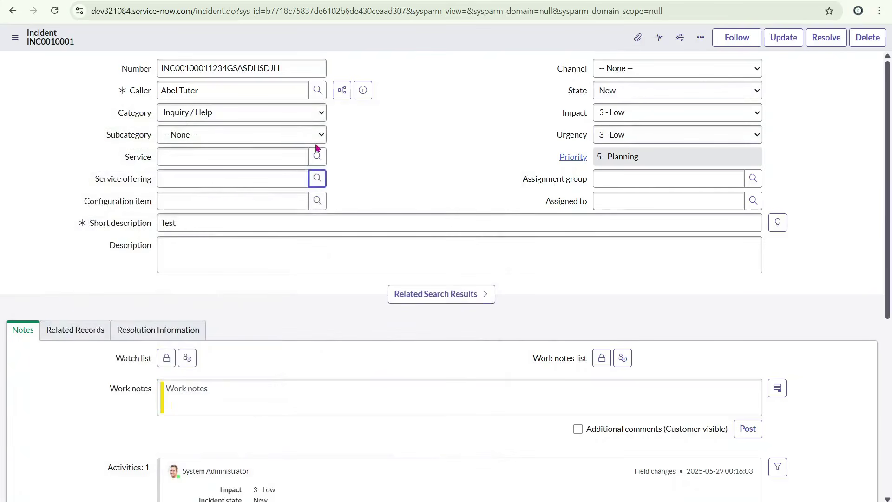
- Open the lookup lists of the Service and Configuration item fields and check the tables they reference
click(319, 156)
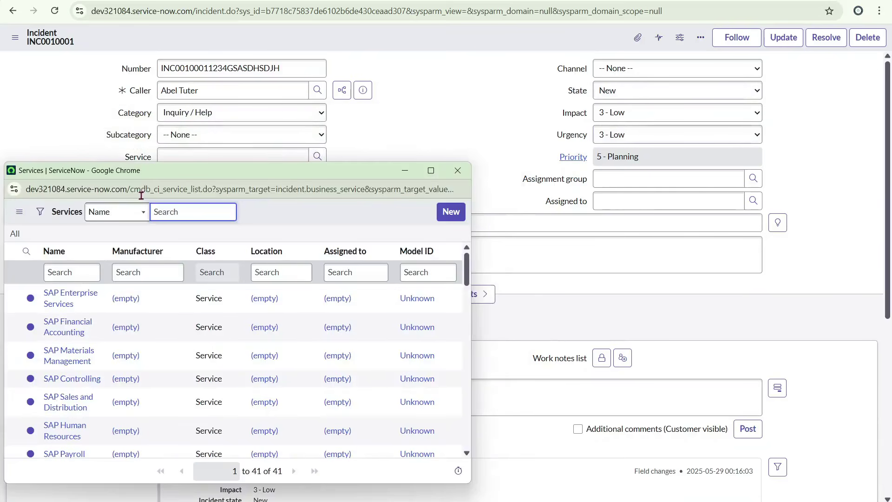
click(458, 171)
click(320, 200)
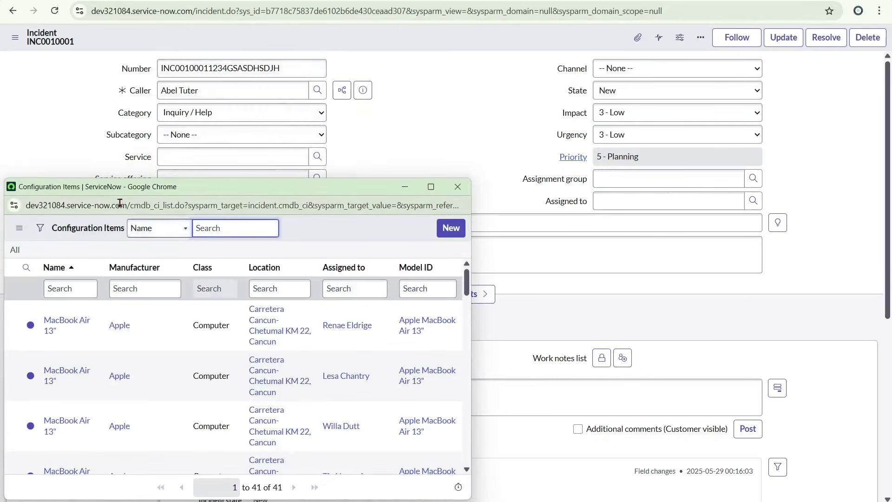
click(458, 187)
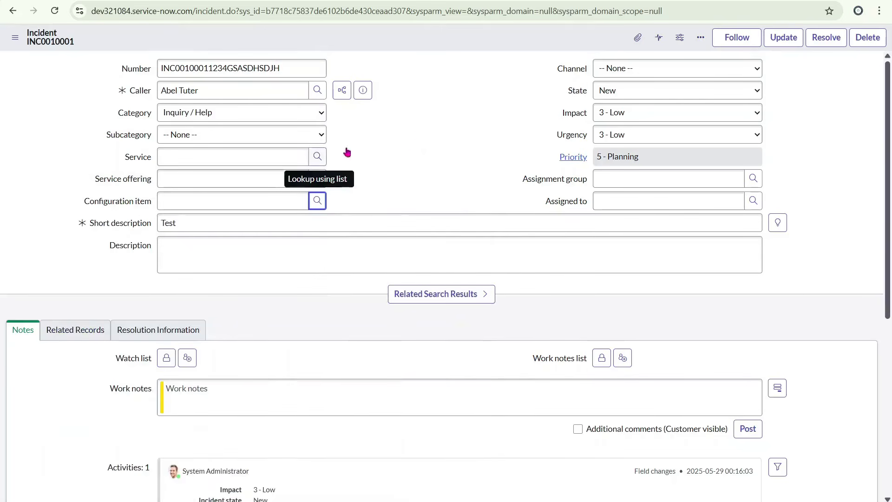
- Examine the incident's Short description and Description text fields by placing the cursor in each
click(365, 152)
click(237, 222)
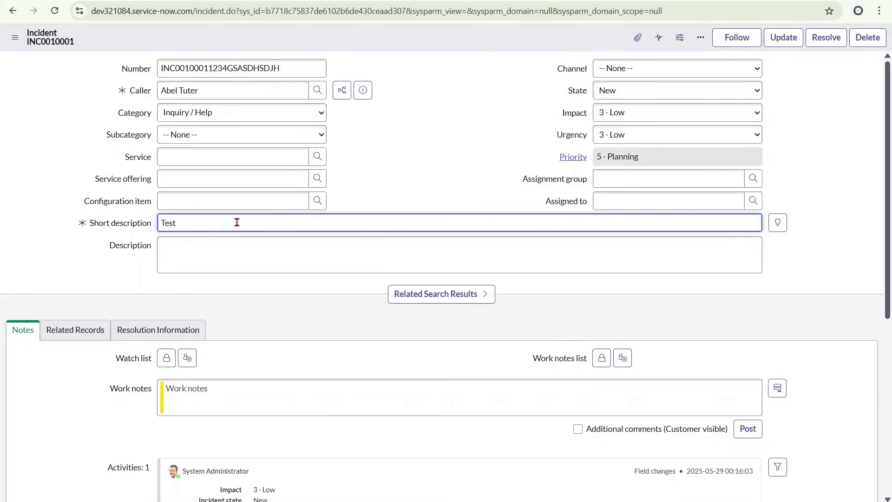
click(200, 253)
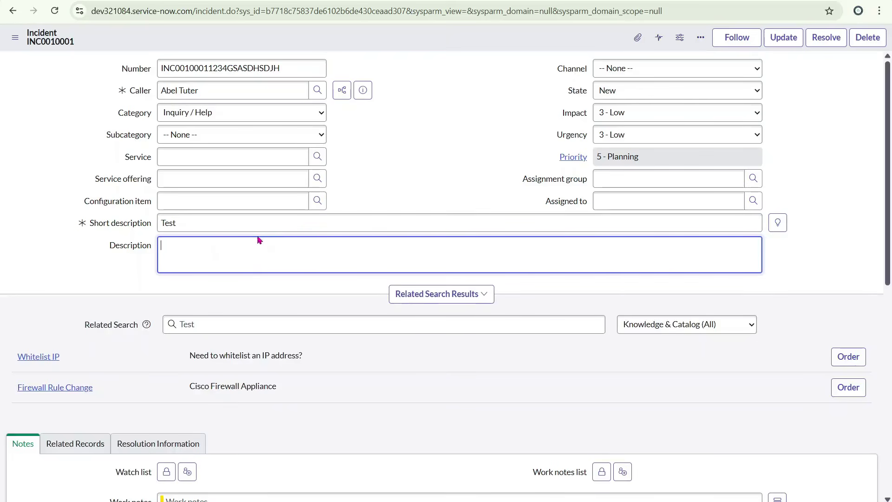
- Set the incident's Category to Hardware and view the options offered for Subcategory and Channel
click(242, 112)
click(241, 175)
click(241, 135)
click(398, 142)
click(274, 138)
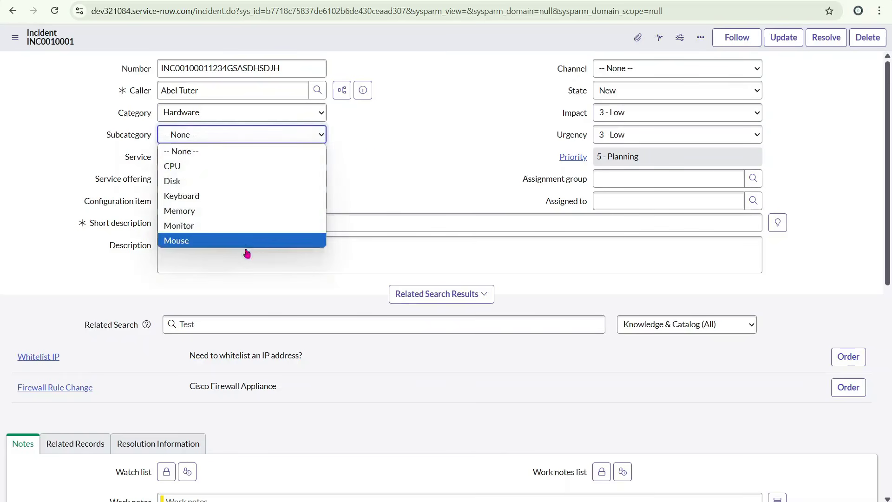
click(682, 157)
click(663, 69)
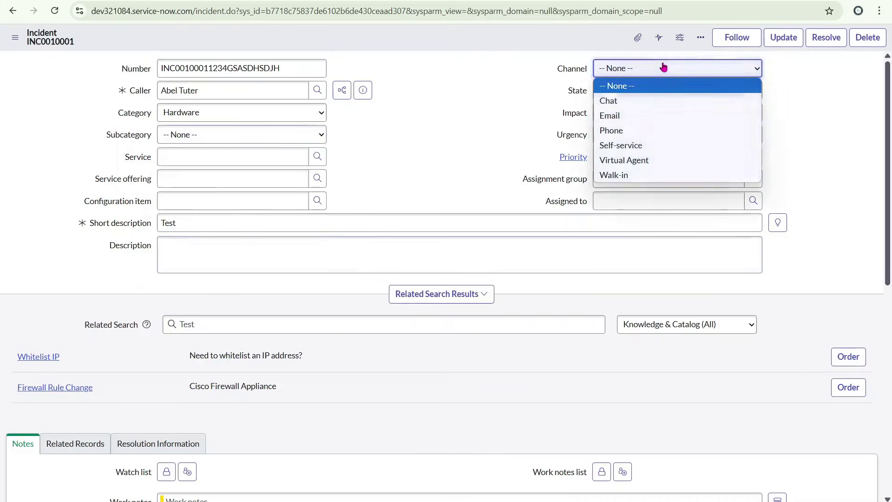
click(471, 104)
scroll(640, 95, down, 5)
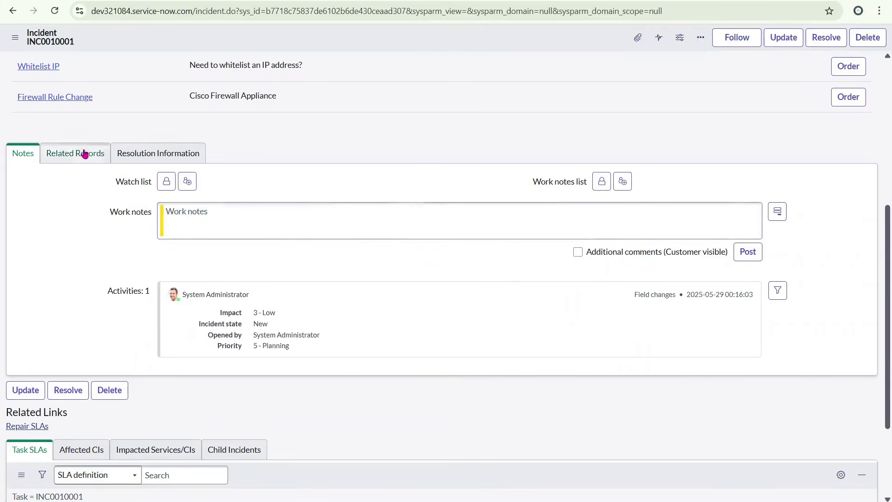
click(91, 168)
click(158, 169)
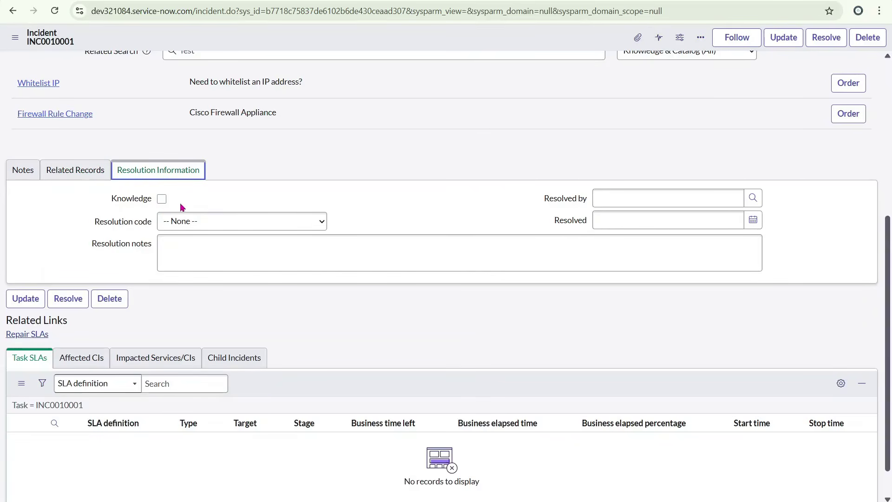
click(162, 200)
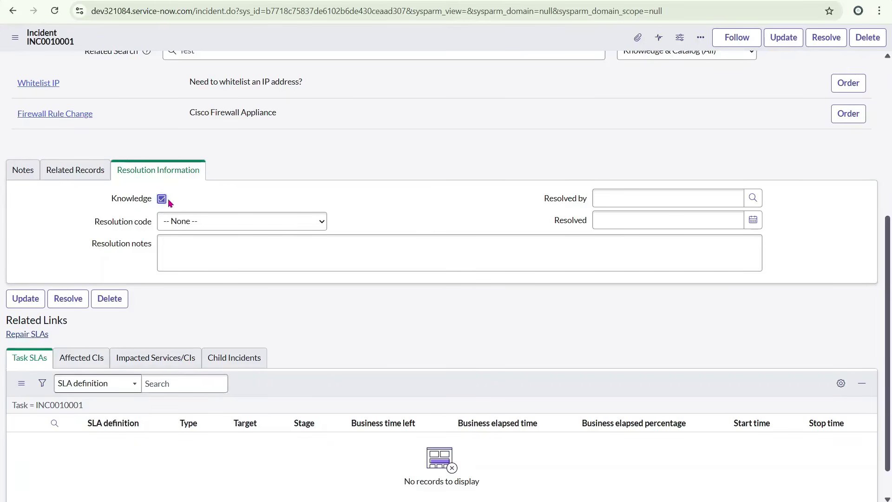
click(749, 226)
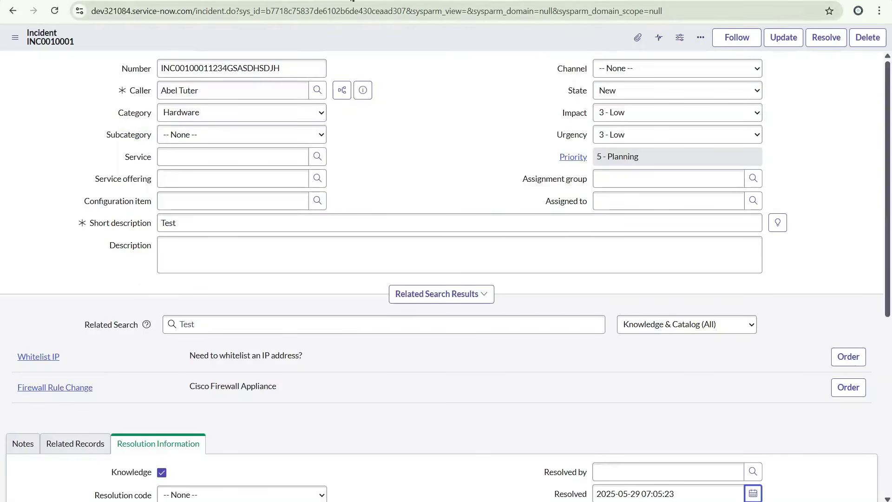
click(341, 1)
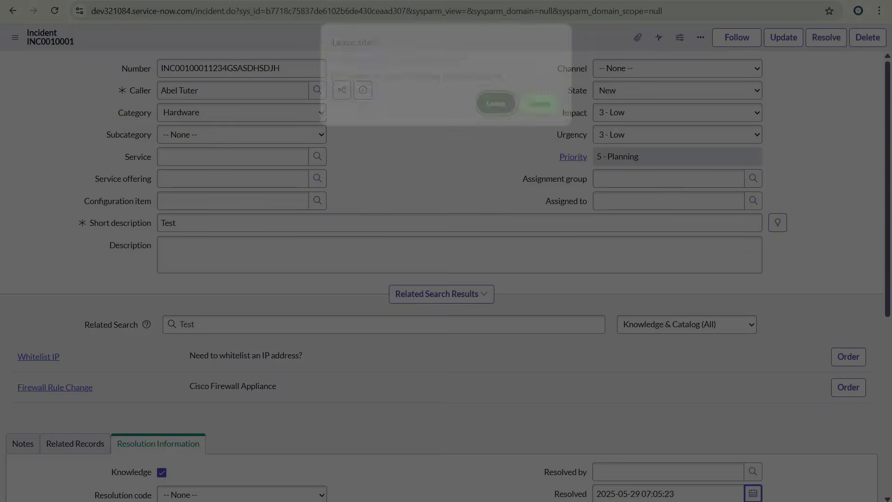
click(498, 105)
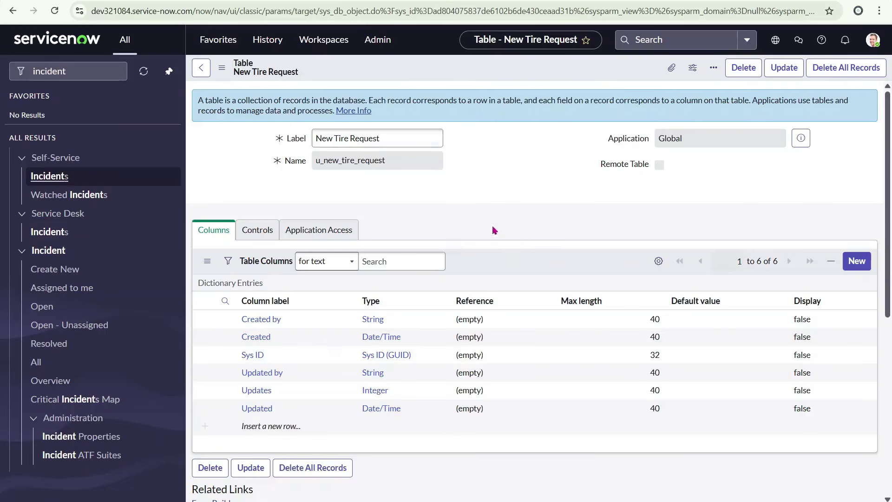
- Start a new column on the New Tire Request table and set its type to Reference
scroll(492, 225, down, 4)
scroll(368, 217, up, 2)
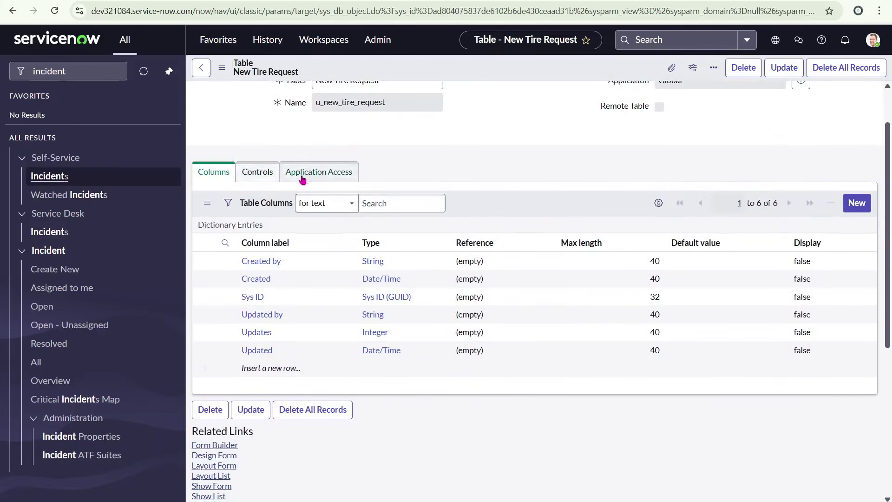
scroll(374, 167, up, 2)
scroll(362, 199, down, 4)
scroll(336, 223, up, 4)
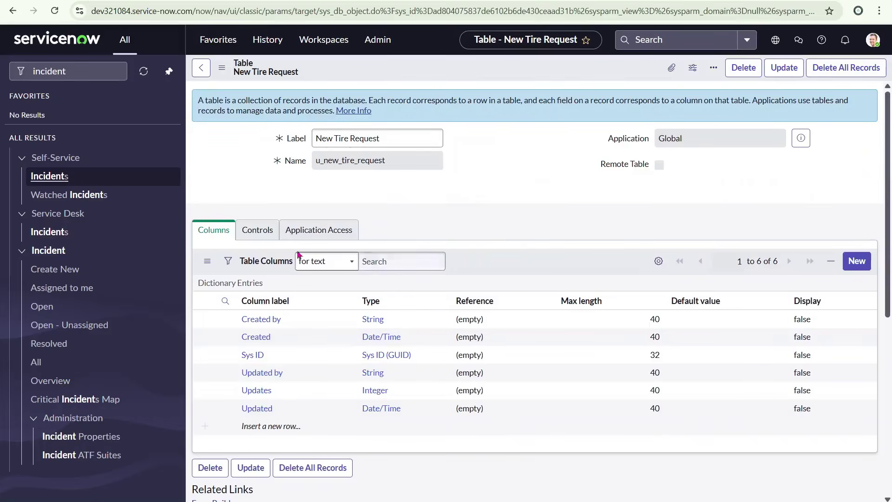
click(857, 262)
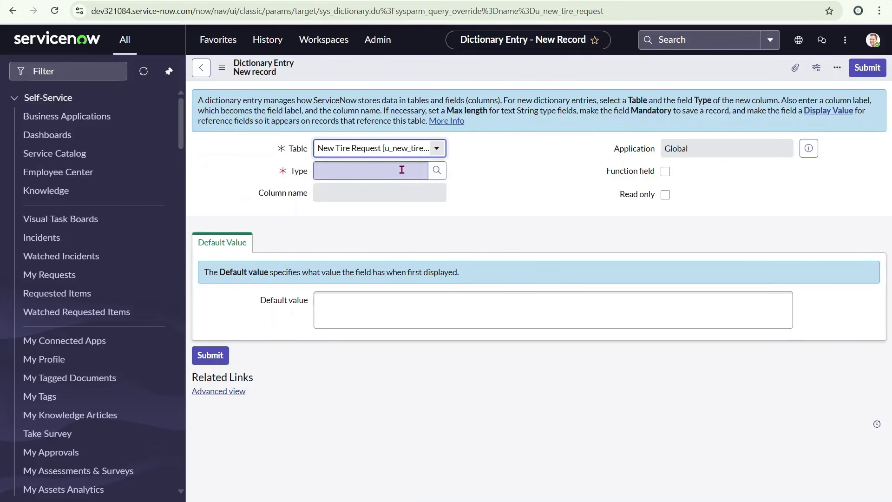
click(408, 167)
text(REFE)
click(367, 189)
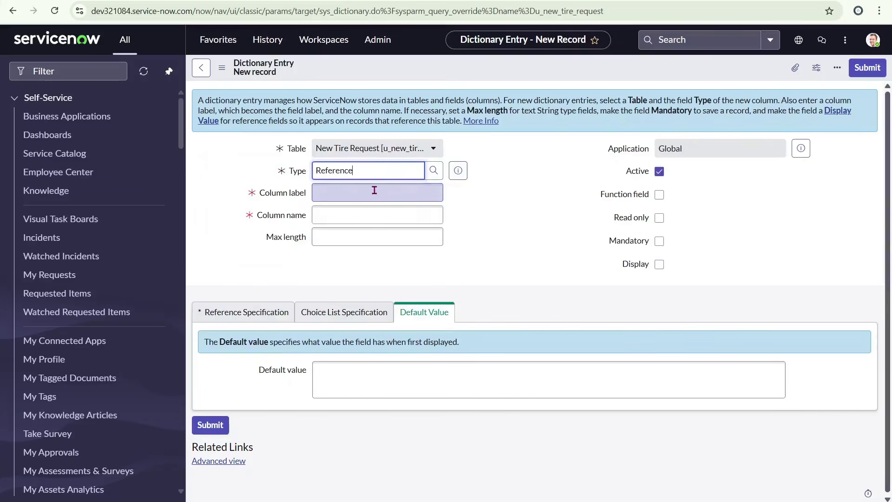
- Set the new reference column's label to Requester and fill in the matching column name
click(359, 194)
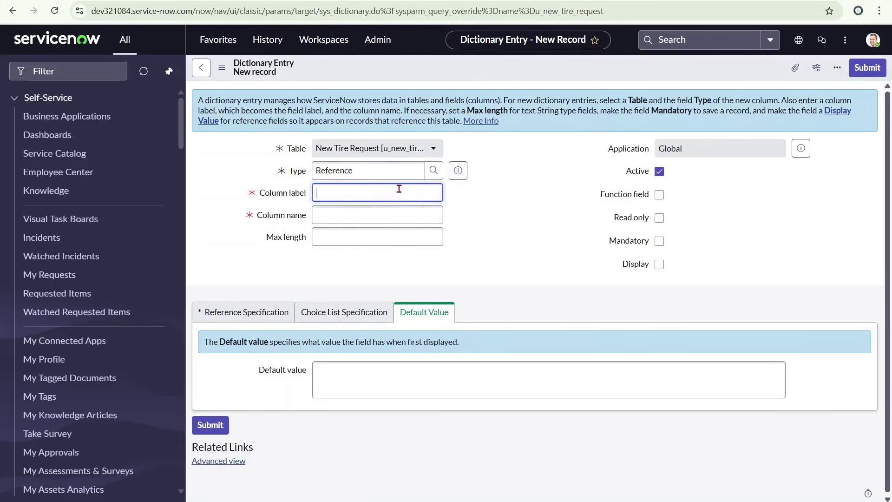
text(Requester)
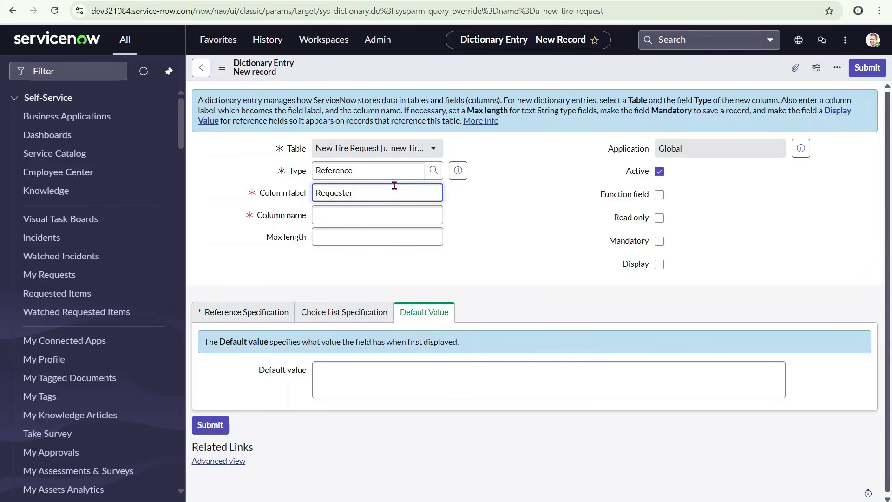
click(384, 217)
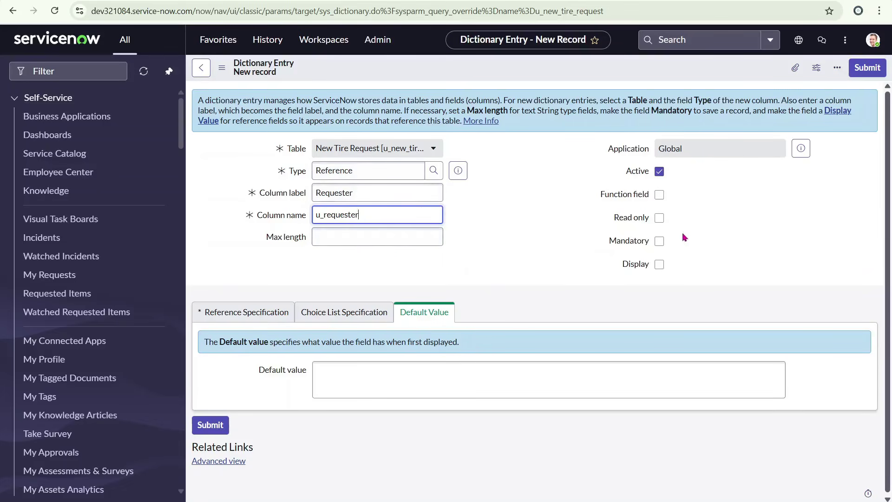
scroll(329, 281, down, 1)
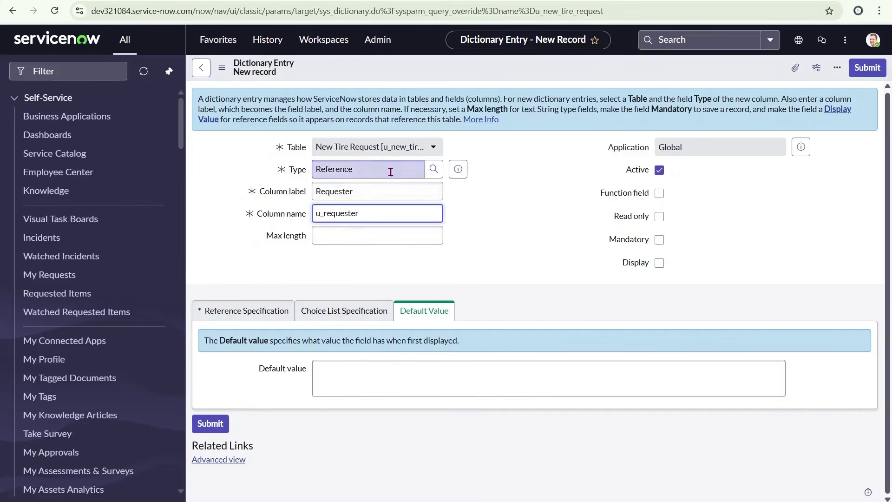
- Set the Requester column's reference specification to the User table (sys_user) and save the column
click(238, 320)
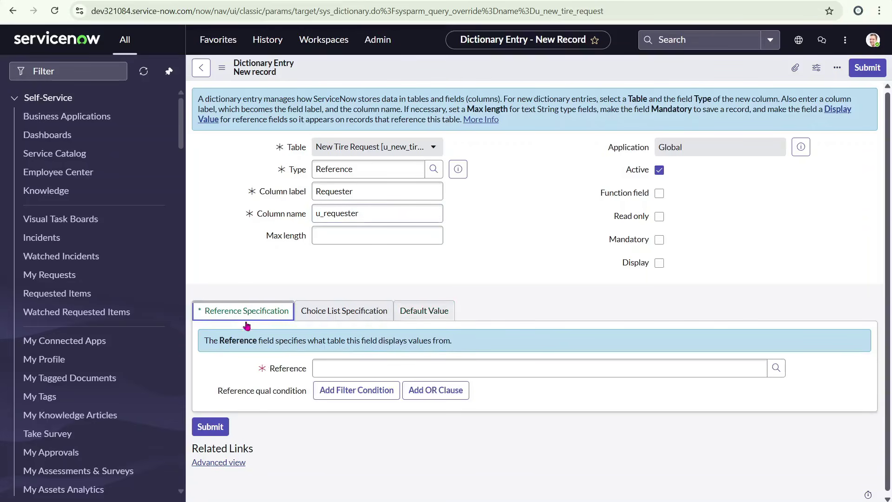
scroll(227, 321, down, 1)
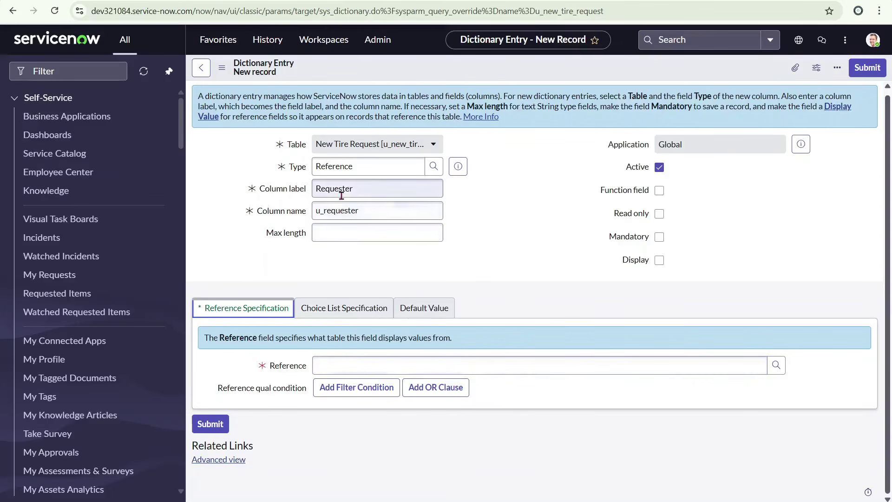
click(403, 367)
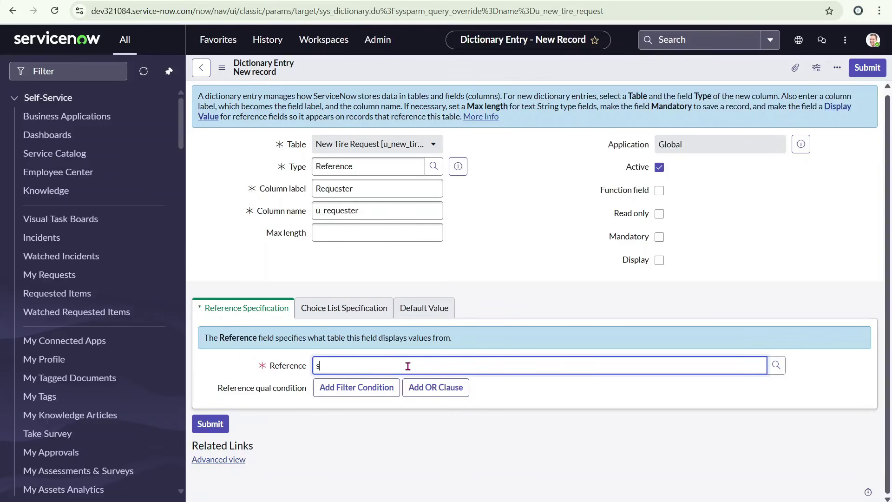
text(sys_user)
scroll(408, 366, down, 2)
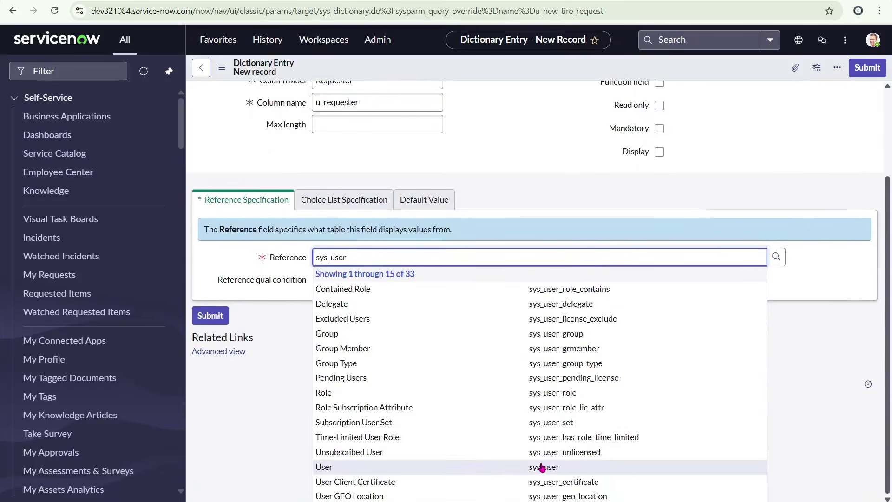
click(331, 467)
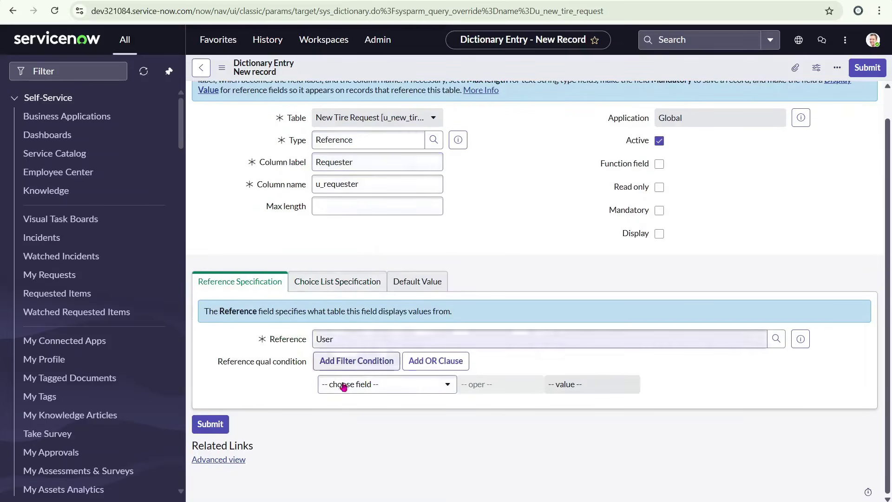
scroll(314, 321, up, 1)
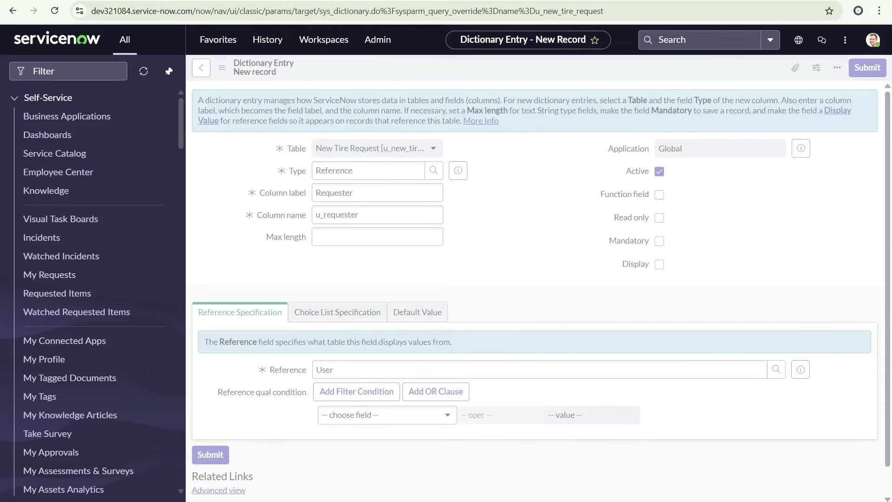
- Open the New Tire Requests list, start a new record, and view the user lookup for Requester
click(65, 70)
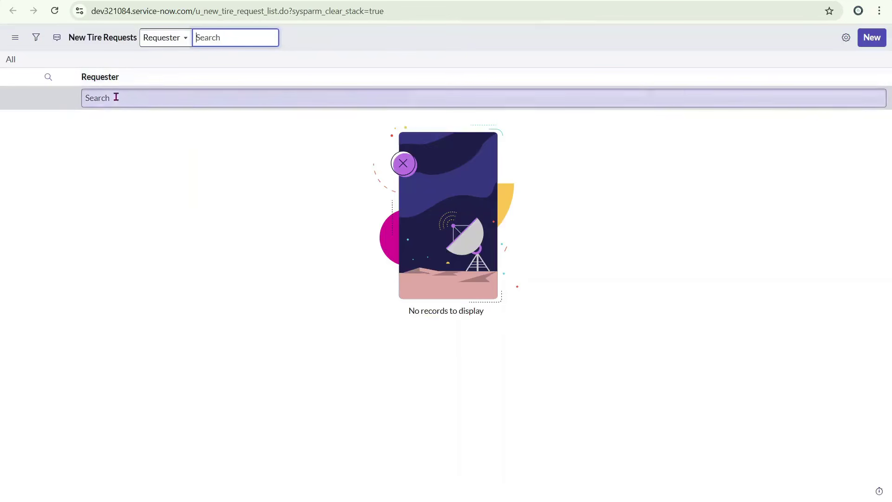
click(669, 102)
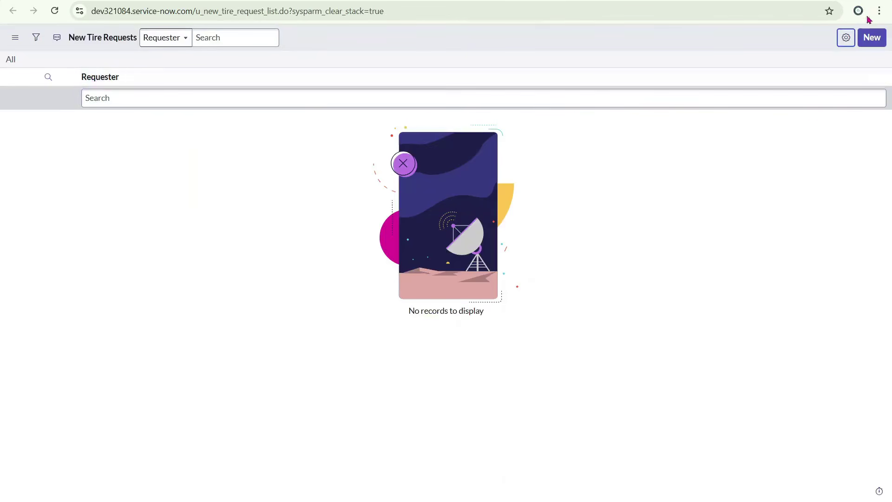
click(872, 37)
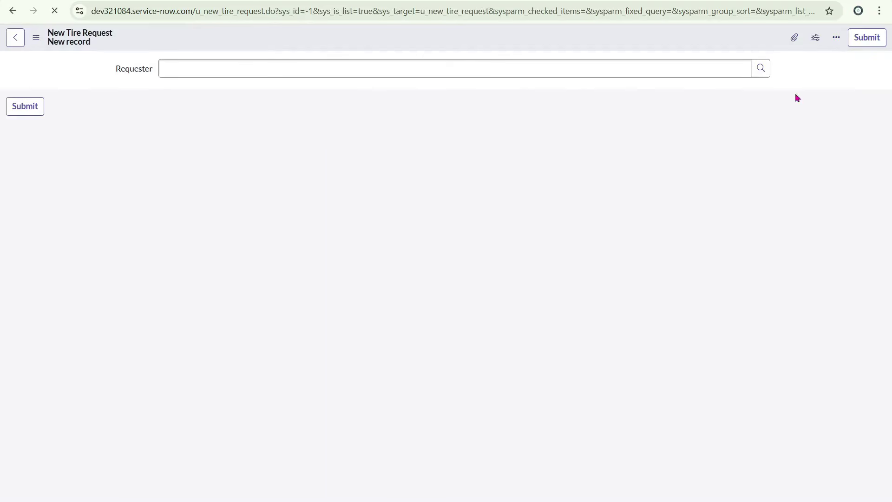
click(762, 75)
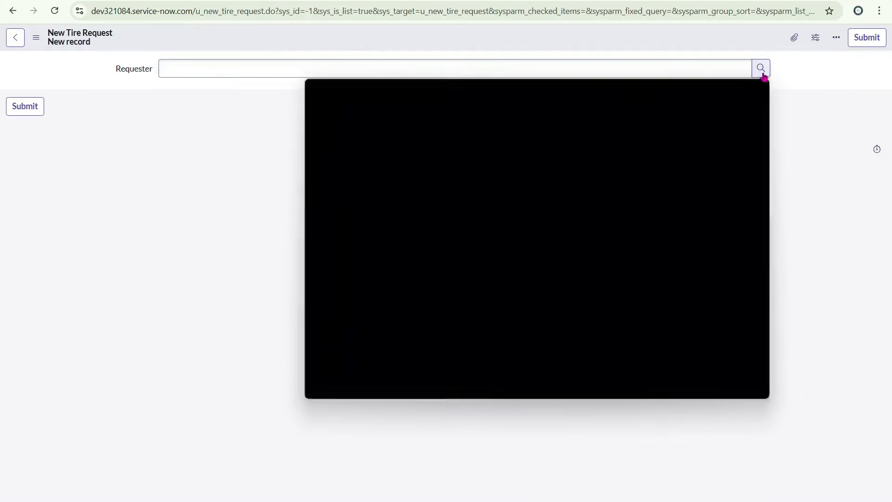
drag(429, 106, 505, 106)
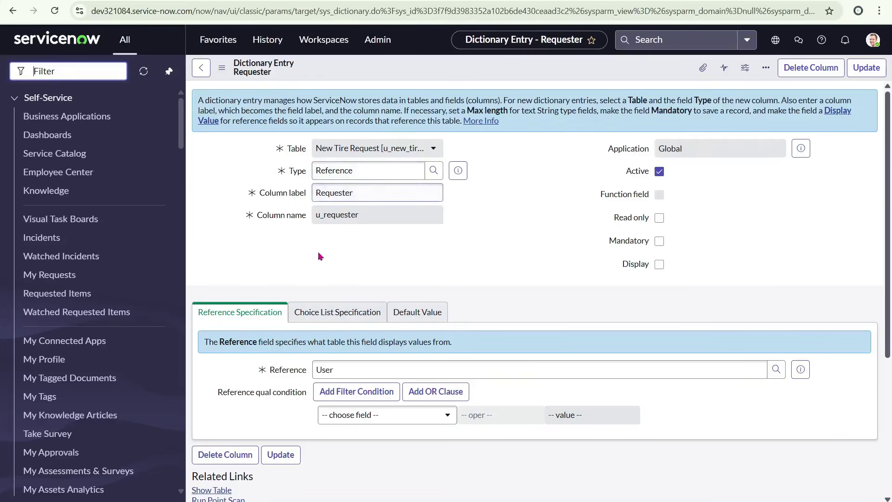
- Fill in the Requester on the new tire request record by searching for a user's first name
scroll(342, 275, down, 3)
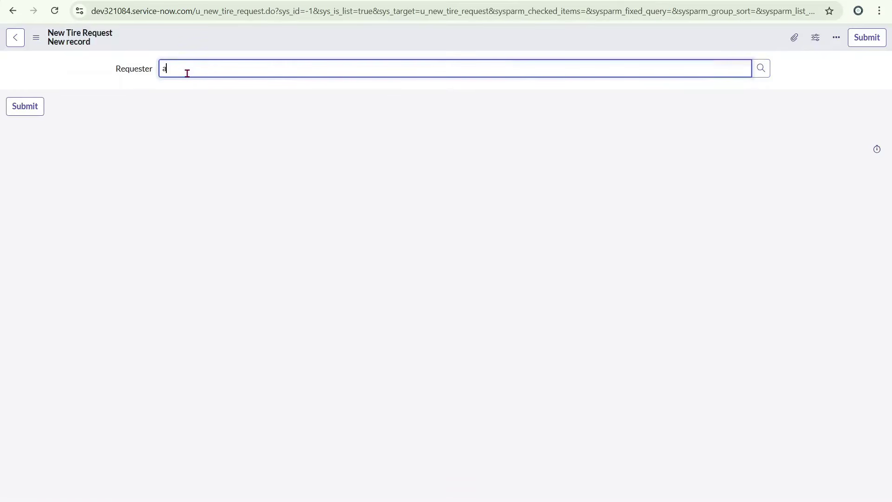
click(187, 73)
text(abel)
click(215, 104)
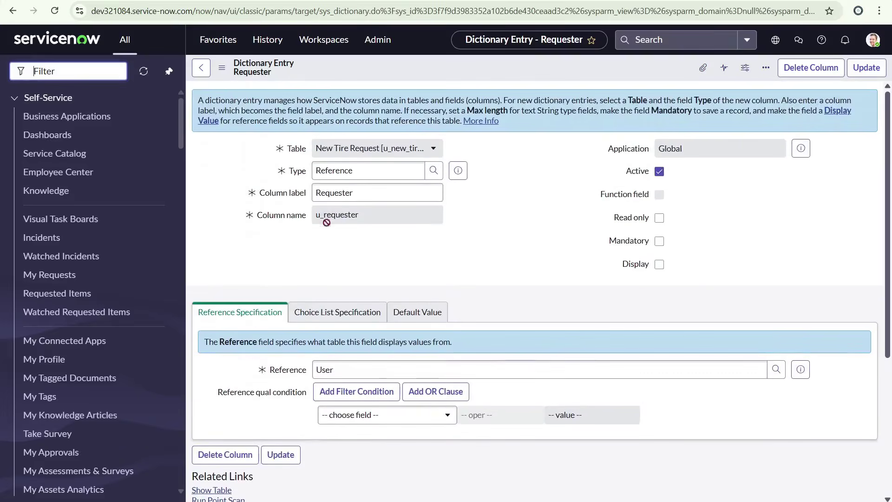
- Return to the New Tire Request table and start a new column of type Date/Time
scroll(534, 278, down, 5)
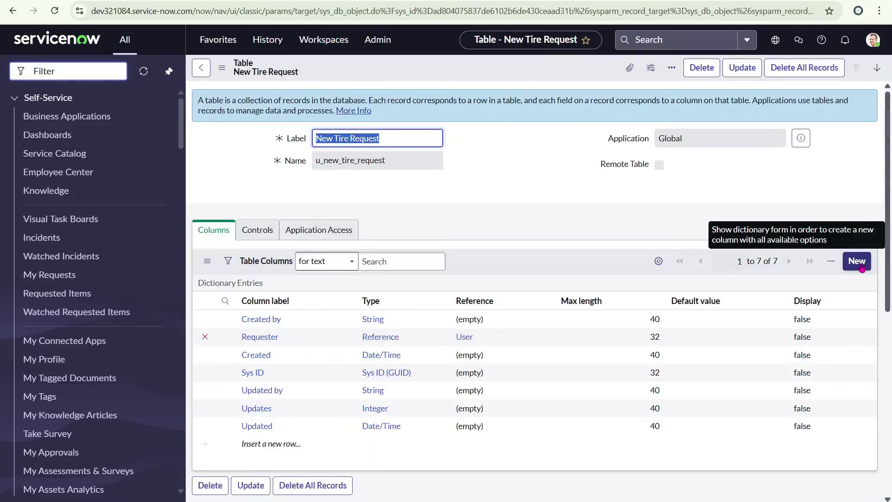
click(860, 265)
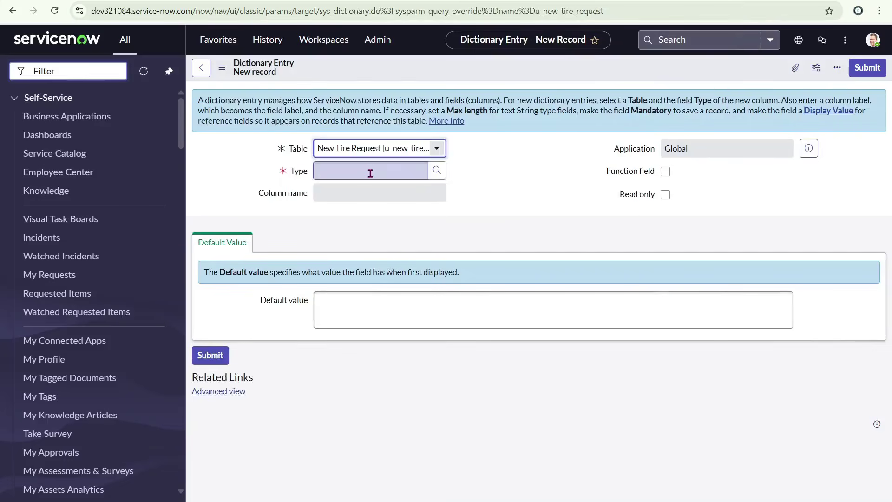
click(371, 173)
text(date)
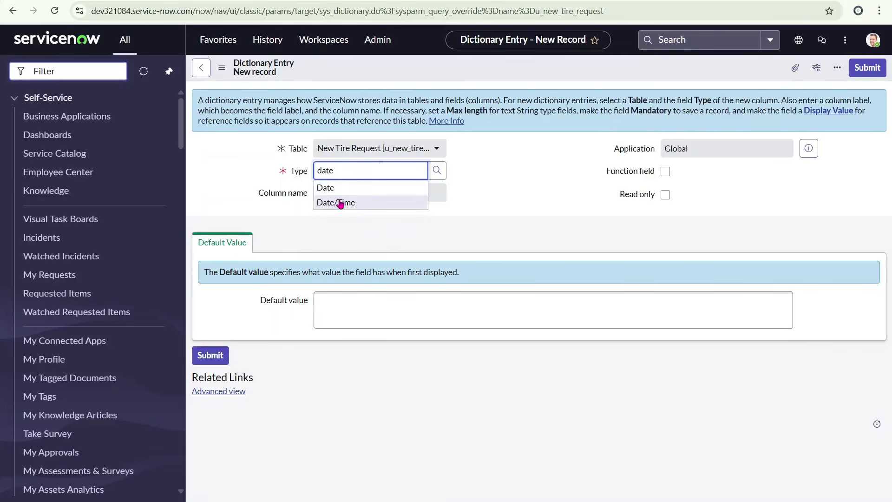
click(355, 202)
- Label the Date/Time column Date/Time of Service, fill in its matching column name, and save it
click(361, 194)
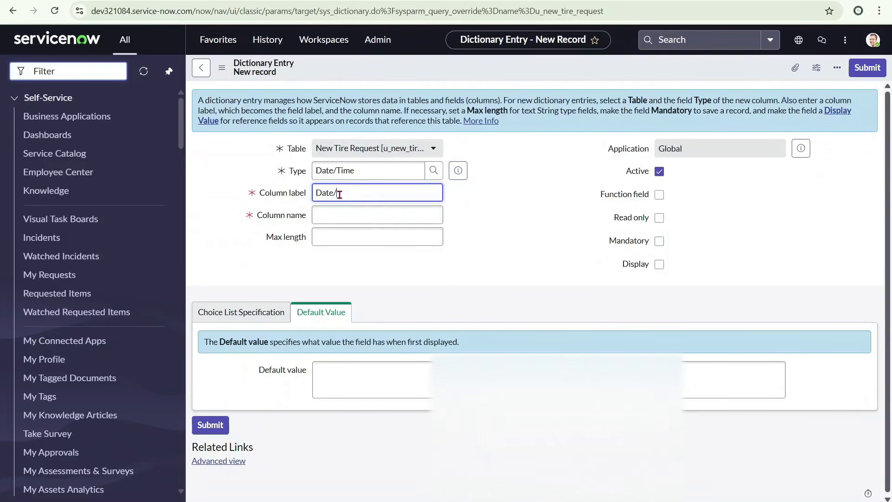
text(Time of Service)
key(Tab)
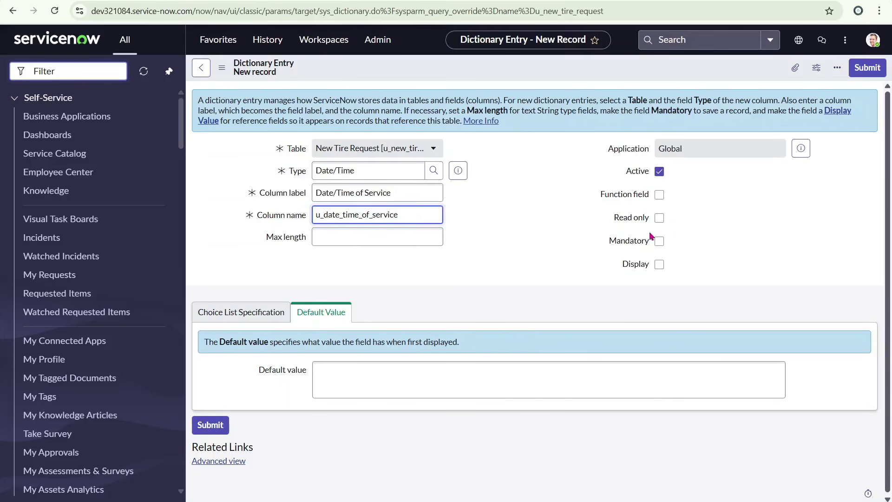
click(659, 218)
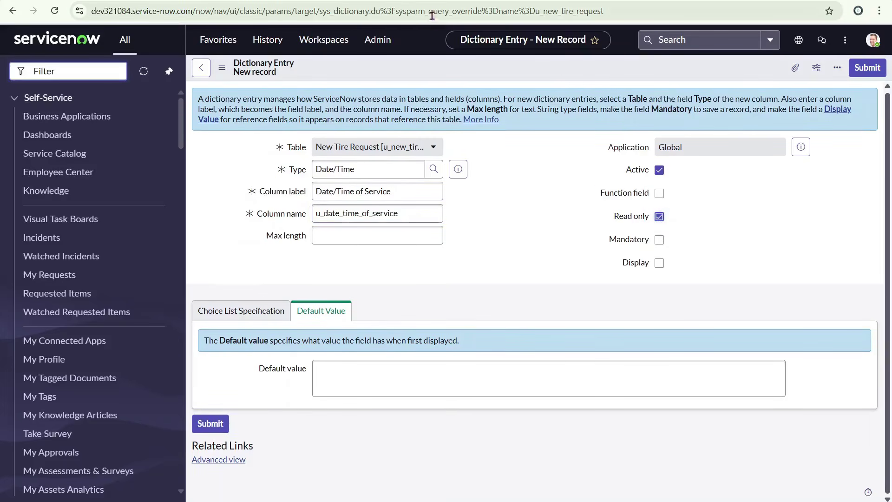
click(470, 1)
click(372, 1)
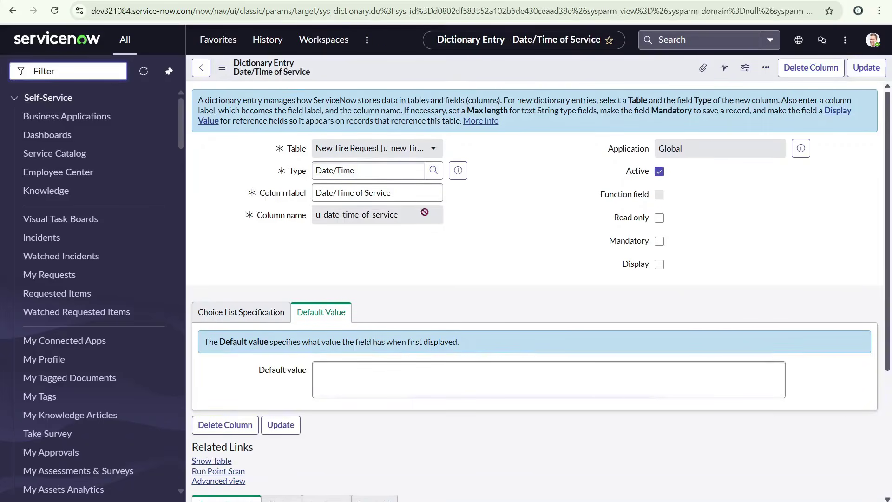
- Update the Date/Time of Service entry and start another New Tire Request column of type True/False
mouse_move(589, 501)
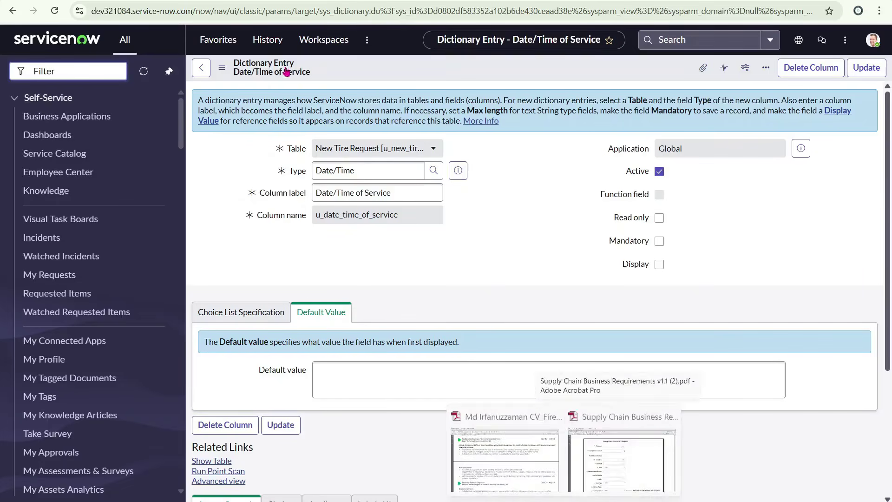
click(367, 170)
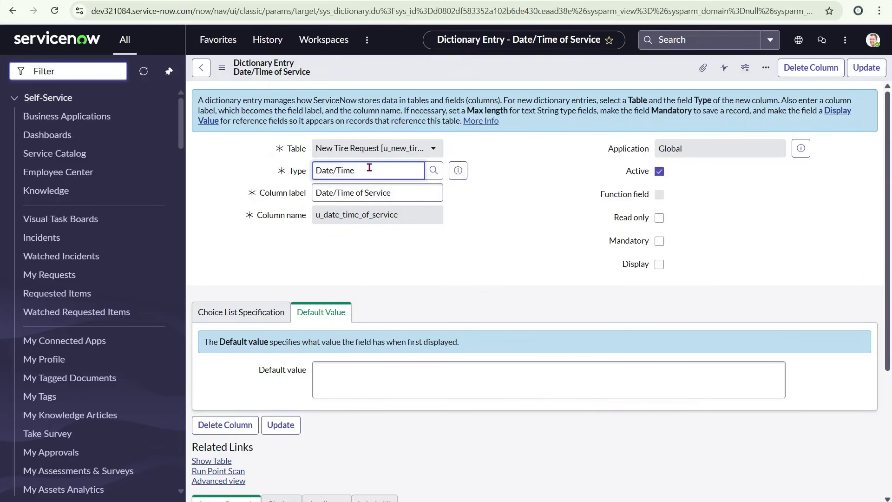
click(866, 67)
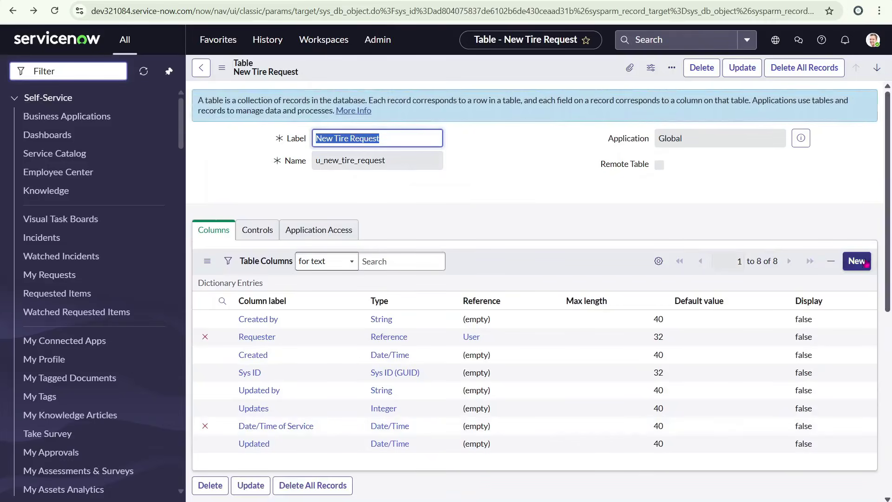
click(863, 262)
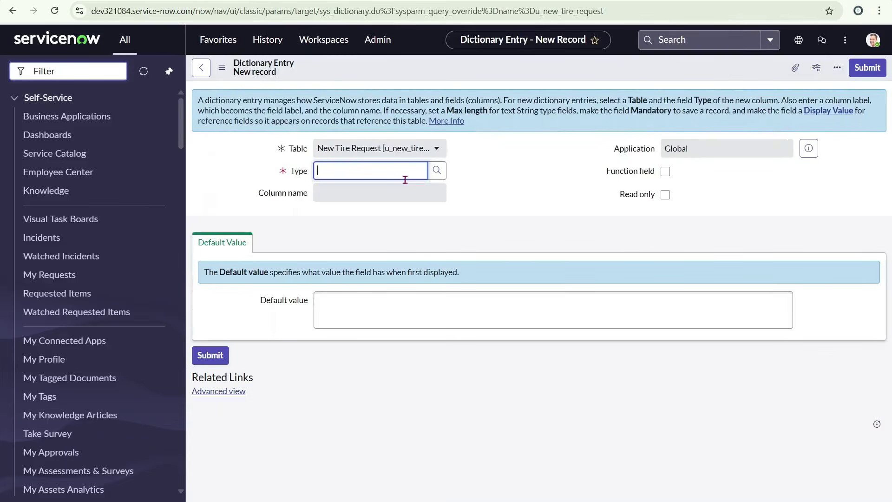
click(353, 187)
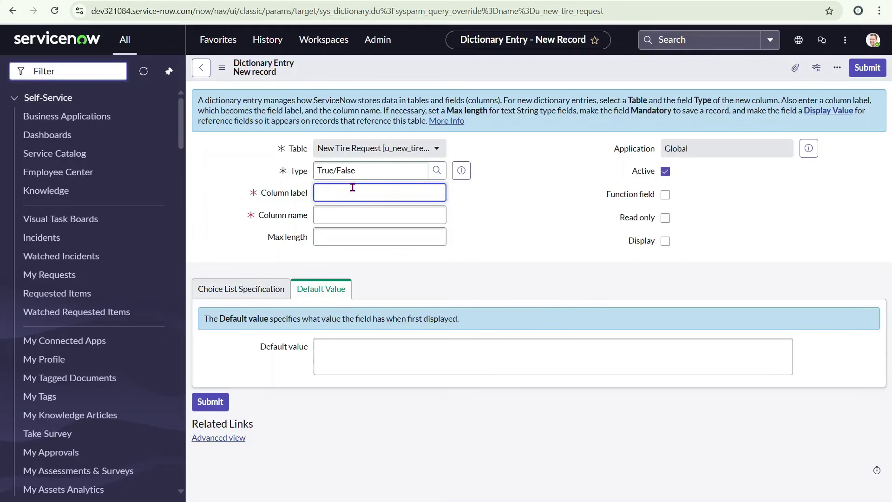
- Label the True/False column Is This Emergency?, fill in its matching column name, and save it
text(Is This Emergency?)
key(Tab)
right_click(489, 68)
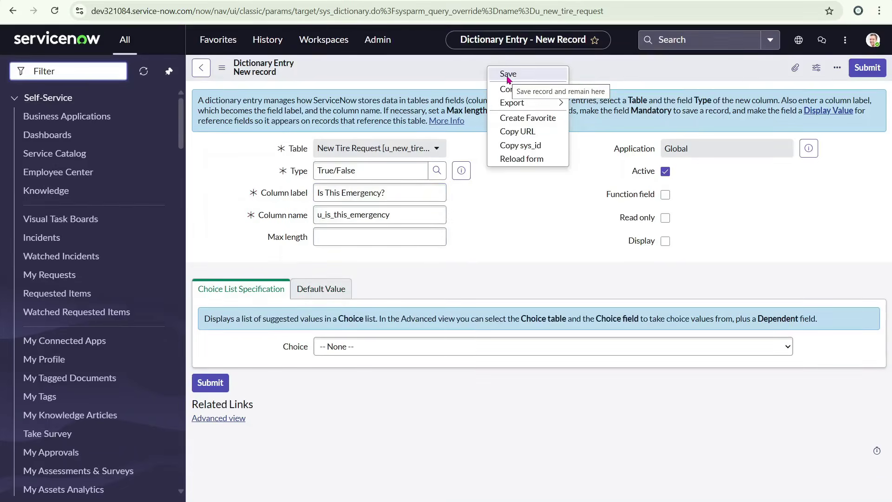
click(508, 74)
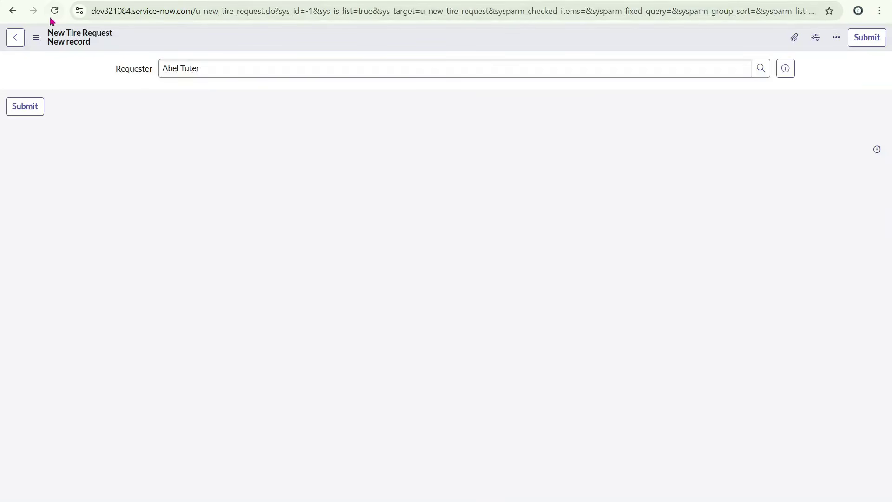
- Reload the new tire request record form to check the added columns, and review the Is This Emergency? entry
click(55, 11)
key(Return)
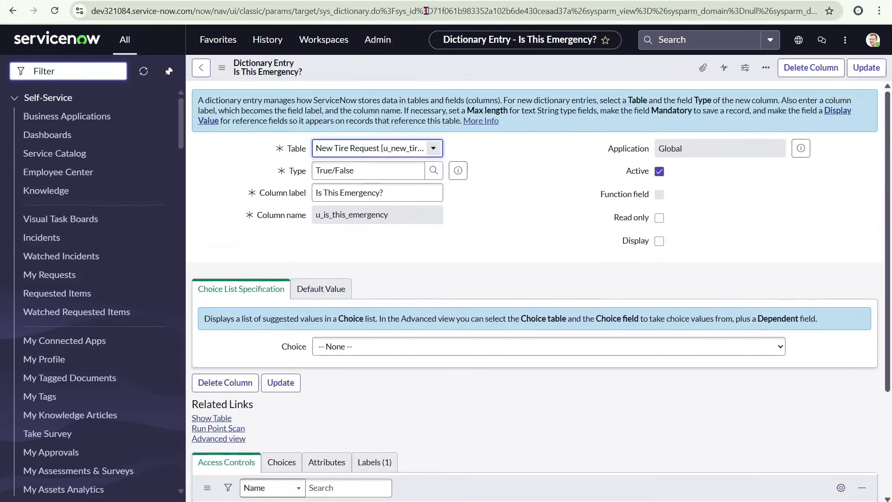
scroll(516, 237, down, 3)
scroll(516, 237, up, 3)
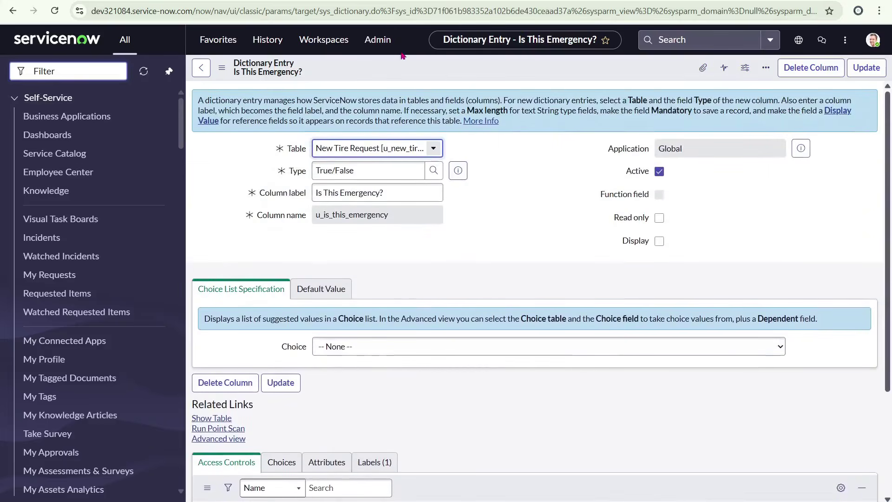
- Open a blank dictionary entry by changing the page address to end with sys_id=-1
click(638, 11)
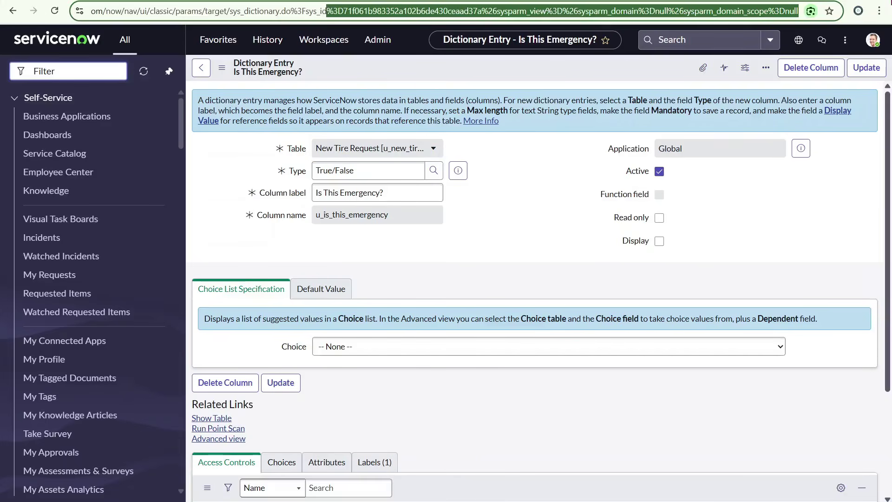
text(=-1)
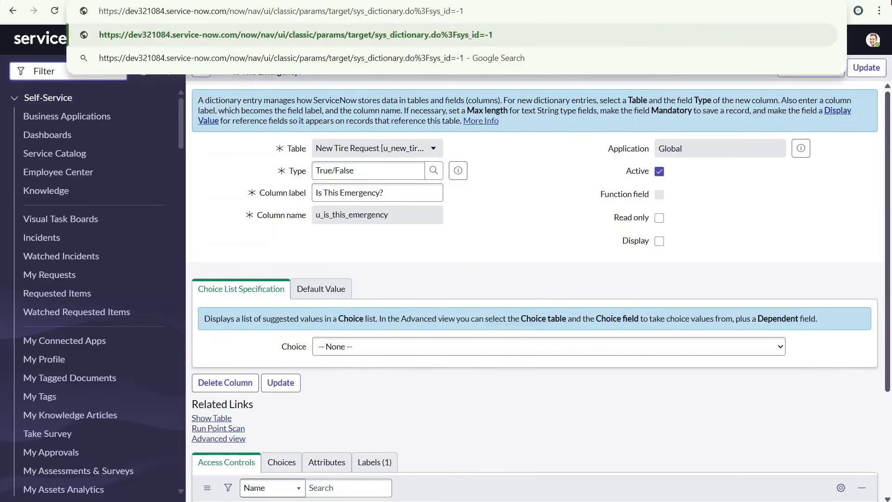
key(Return)
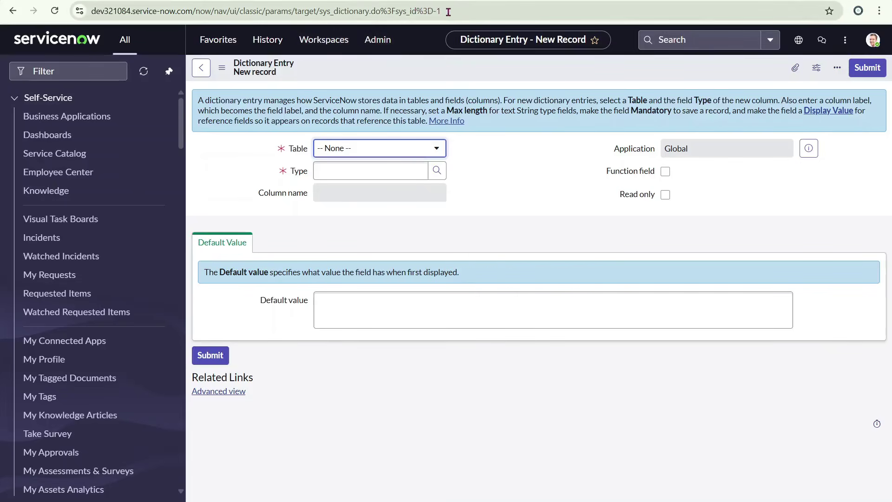
- Set the blank dictionary entry's table to New Tire Request and its type to Choice
click(363, 156)
text(new t)
click(350, 198)
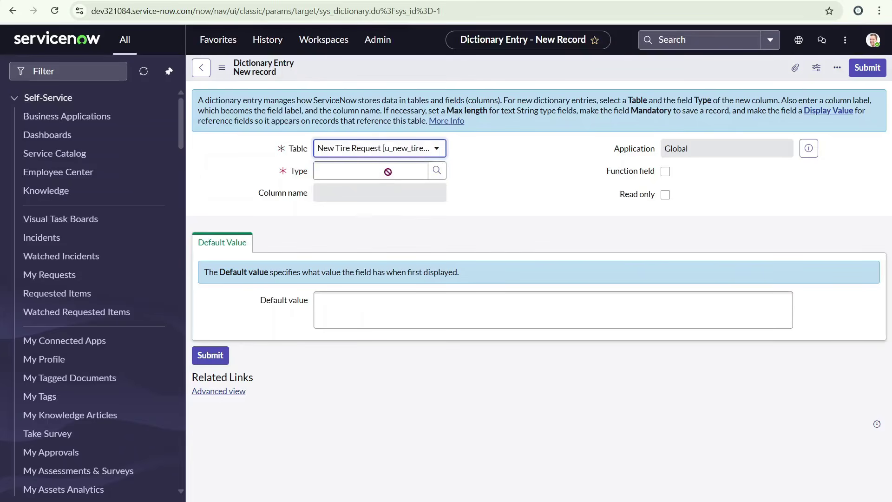
click(371, 173)
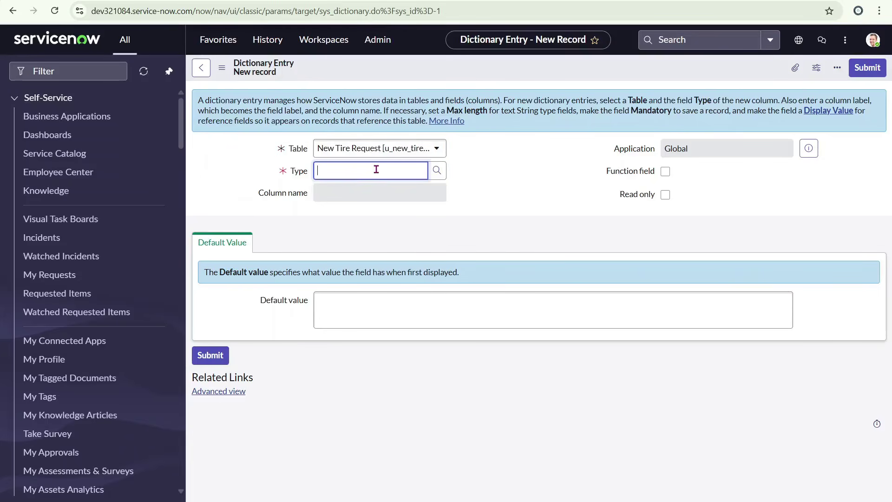
text(choice)
key(Tab)
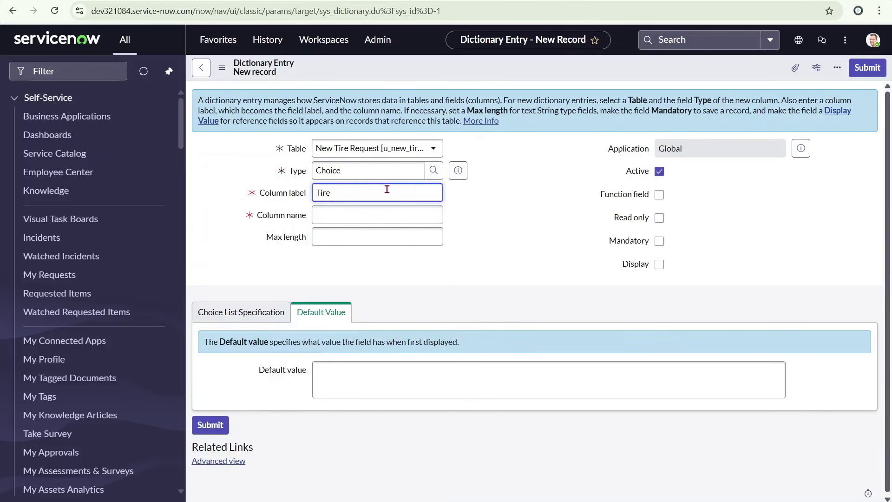
- Label the choice column Tire Model, fill in its matching column name u_tire_model, and save the dictionary entry
text(Tire Model)
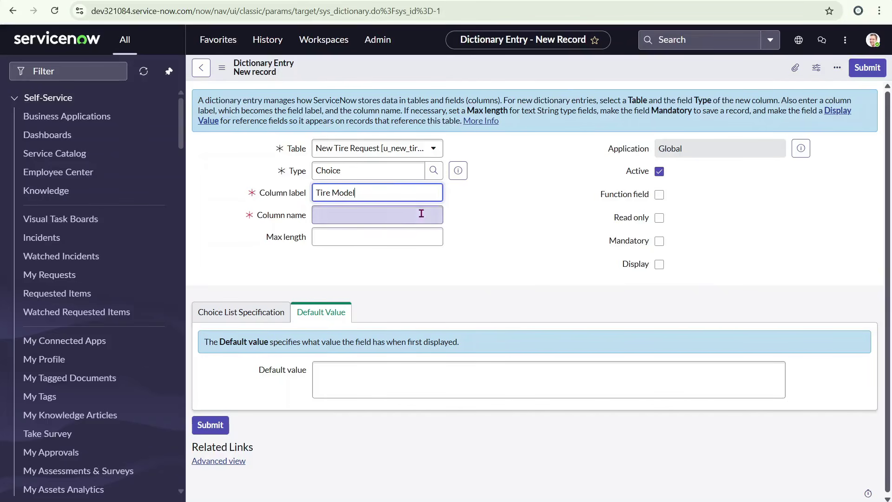
click(462, 233)
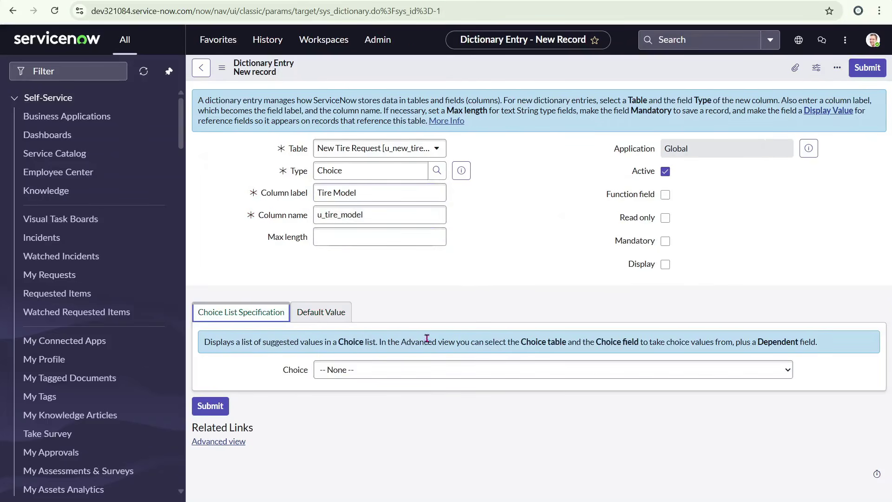
right_click(450, 65)
click(473, 73)
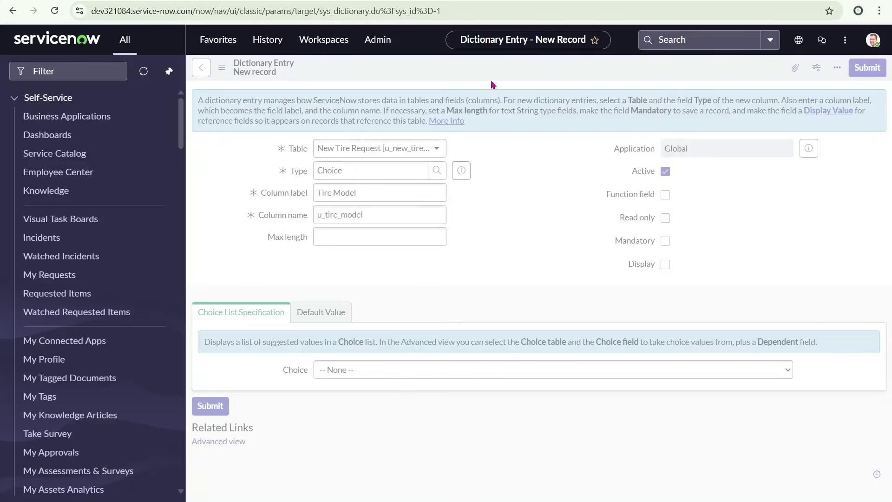
- Create and save a choice for the Tire Model column with label MRF, value mrf and sequence 10
scroll(400, 269, down, 3)
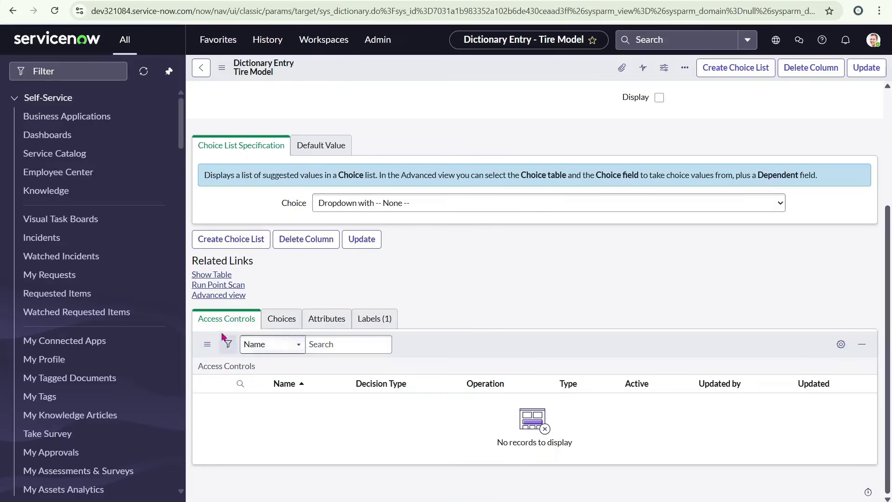
click(278, 323)
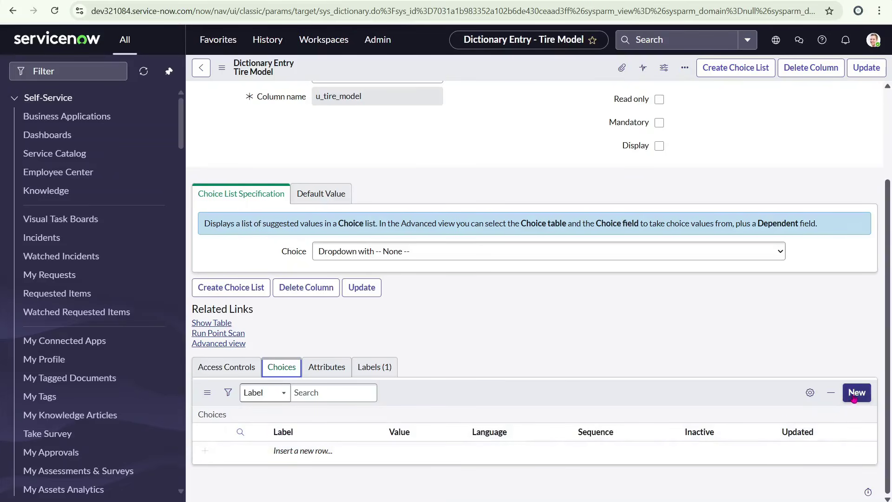
click(857, 394)
click(367, 167)
text(MRF)
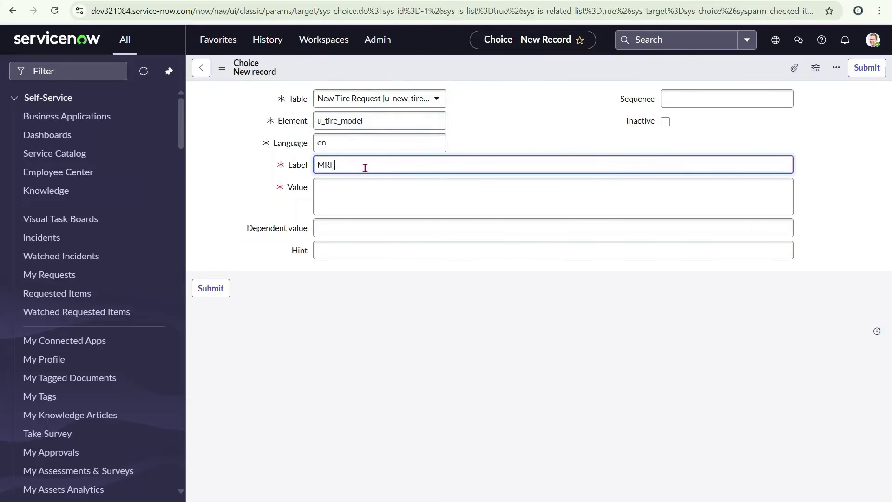
click(350, 192)
text(mrf)
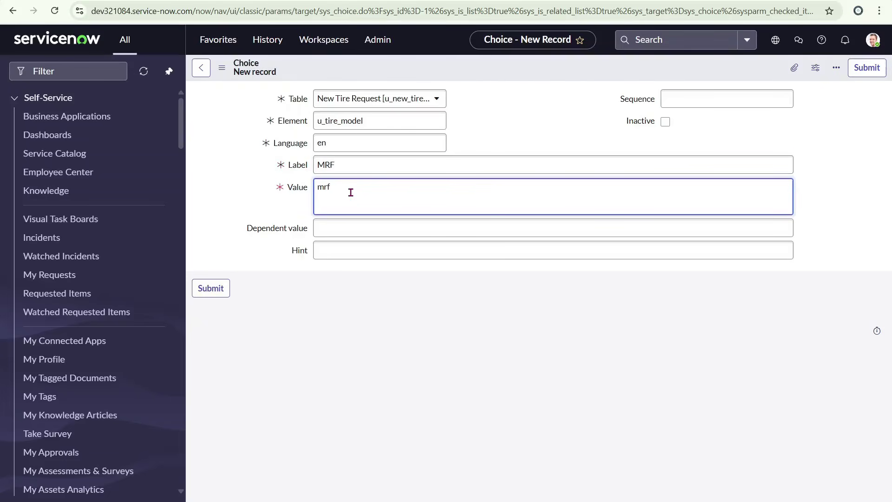
click(720, 97)
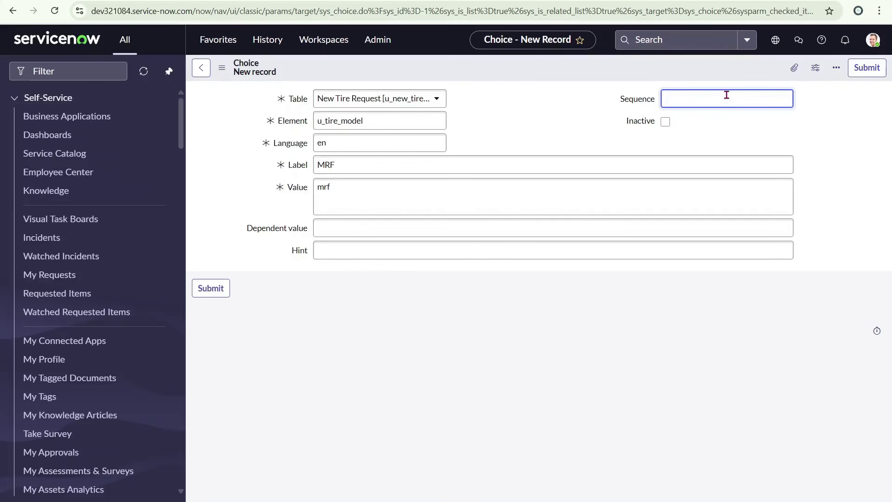
key(Tab)
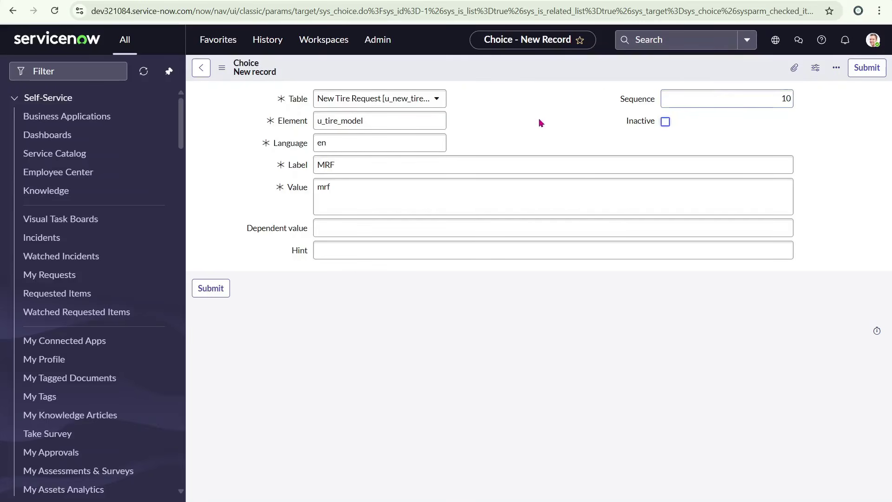
right_click(481, 71)
click(495, 77)
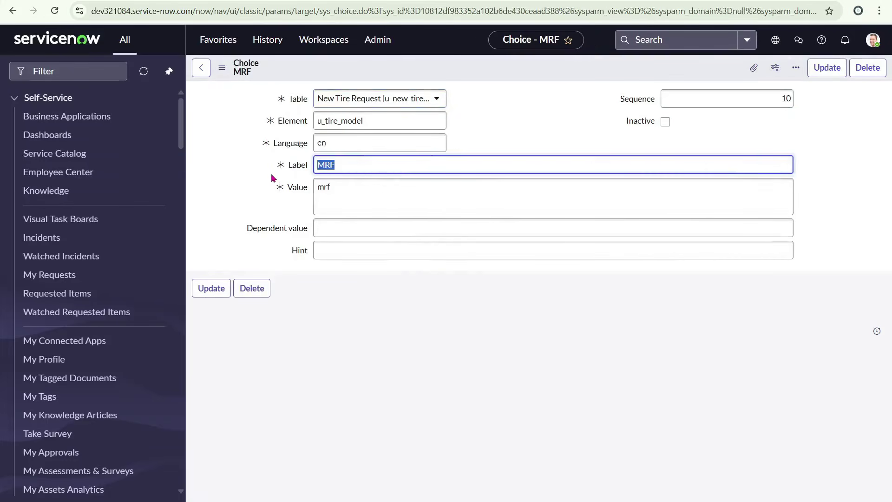
- Insert a copy of the MRF choice with label CEAT, value ceat and sequence 20, staying on the new record
text(CEAT)
key(Tab)
text(ceat)
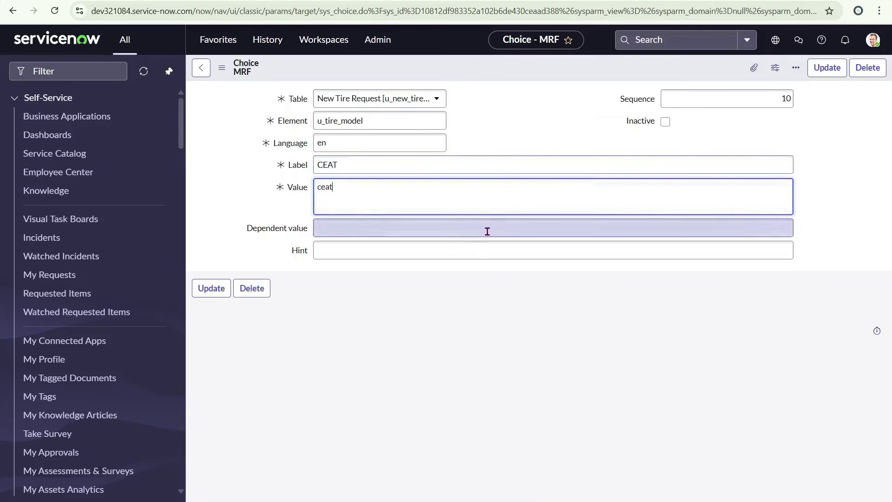
drag(768, 100, 854, 82)
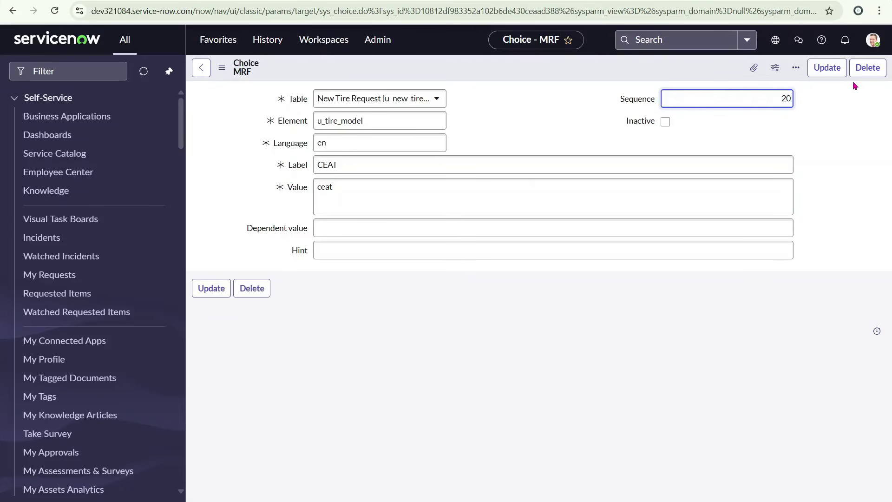
right_click(548, 70)
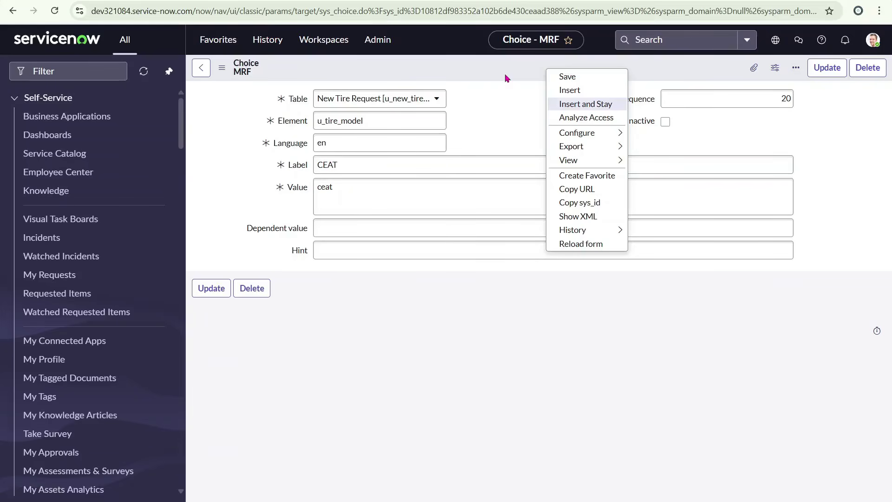
click(576, 106)
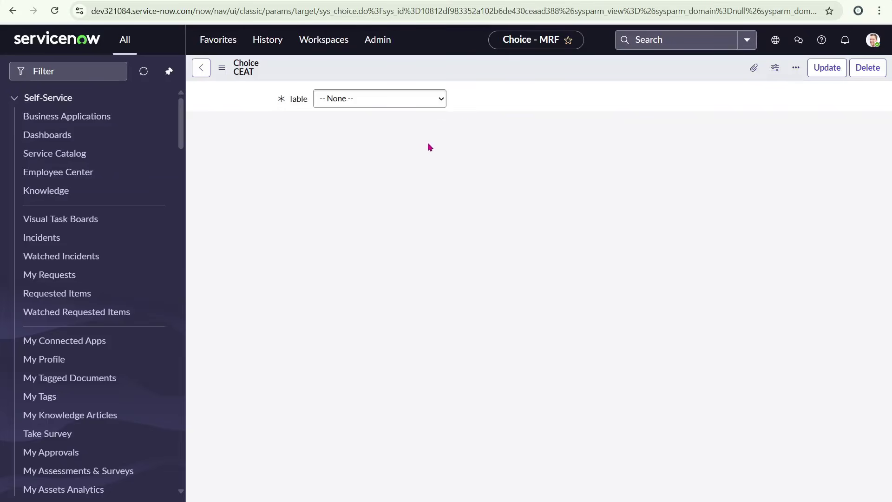
- Insert a further choice record labelled DUNLOP with value donlop and sequence 30, staying on the new record
text(DUNLOP)
key(Tab)
text(donlop)
click(772, 92)
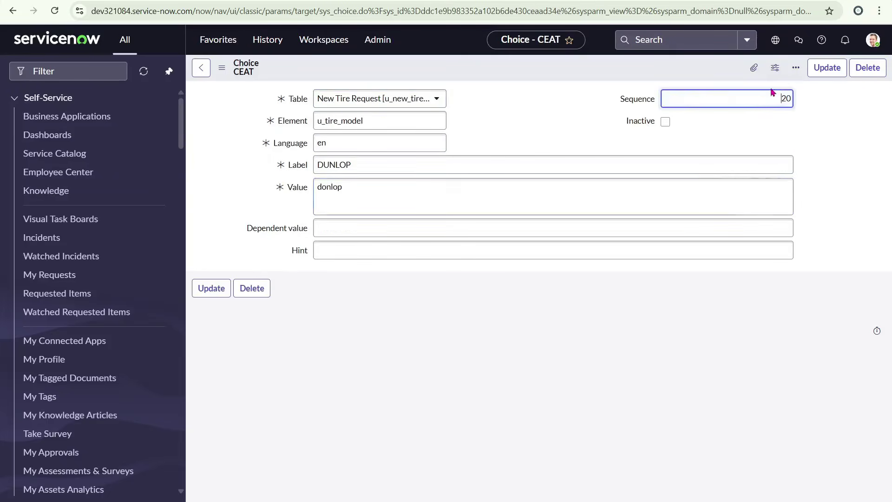
drag(787, 99, 777, 102)
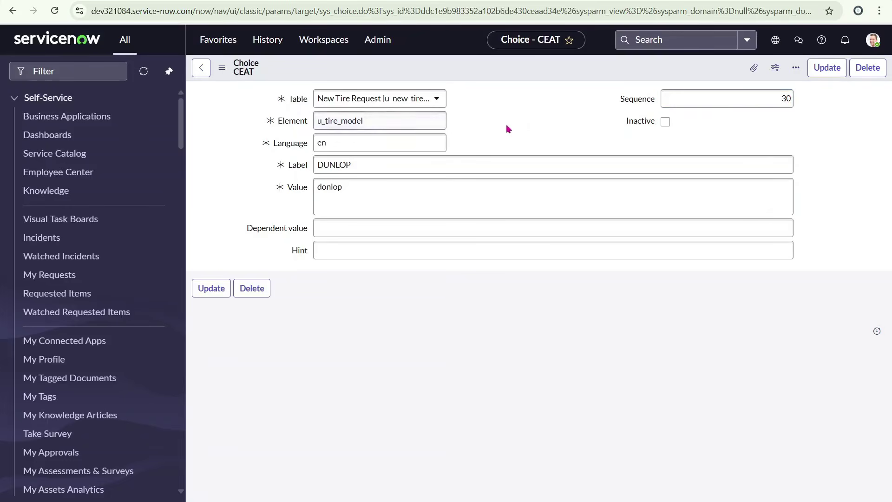
right_click(484, 66)
click(499, 101)
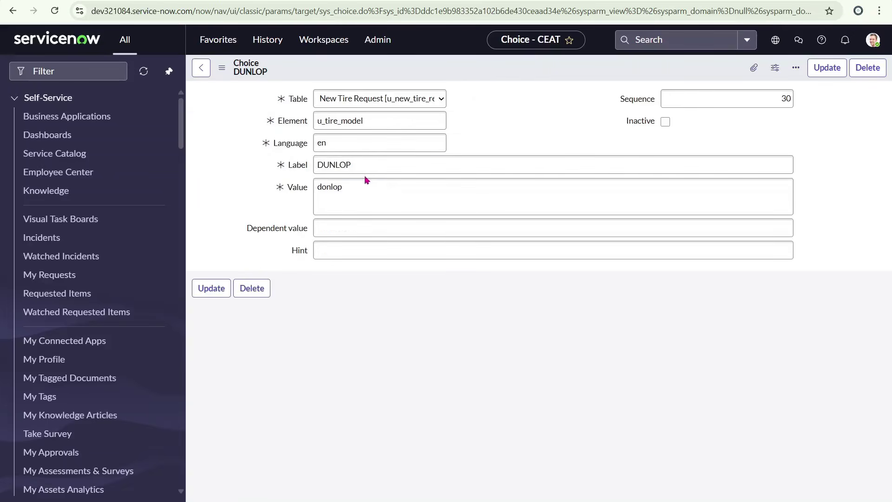
- Insert a last tire choice labelled Other with value other and sequence 40, returning to the dictionary entry
text(Other)
key(Tab)
text(other)
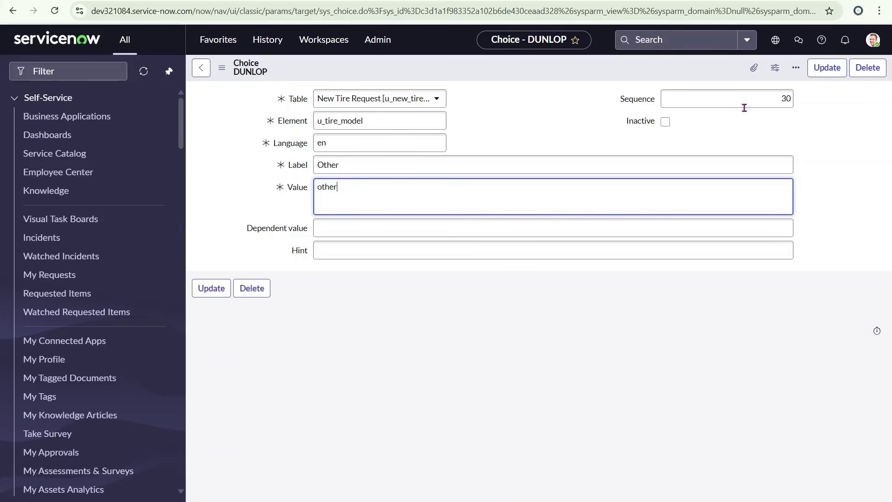
drag(786, 99, 772, 100)
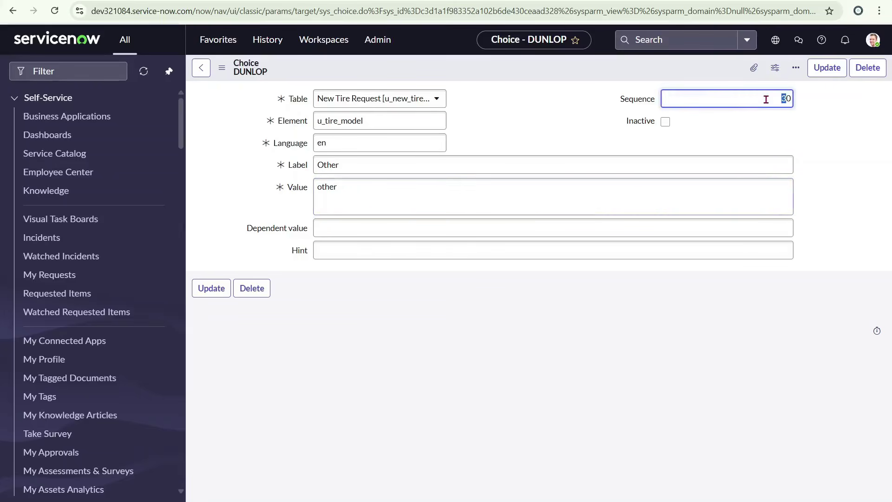
right_click(482, 71)
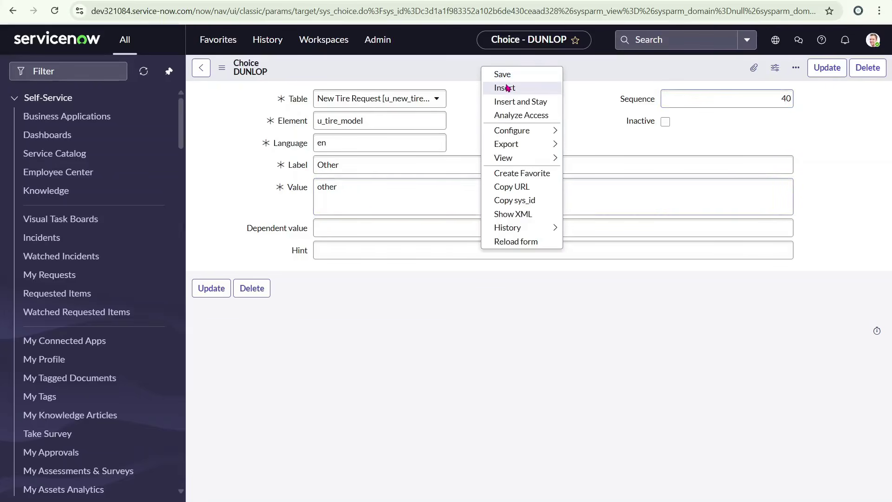
click(510, 91)
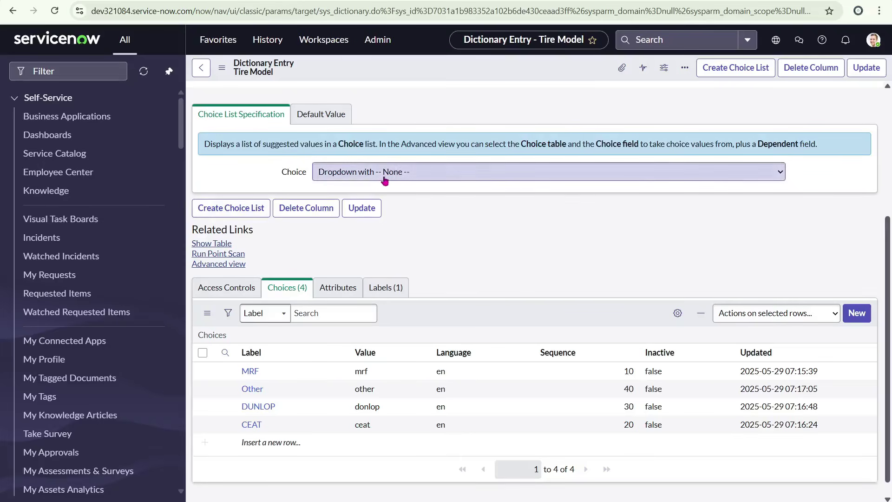
- Compare the Choice setting options in the Tire Model dictionary entry with the Tire Model list on the new request form
click(382, 176)
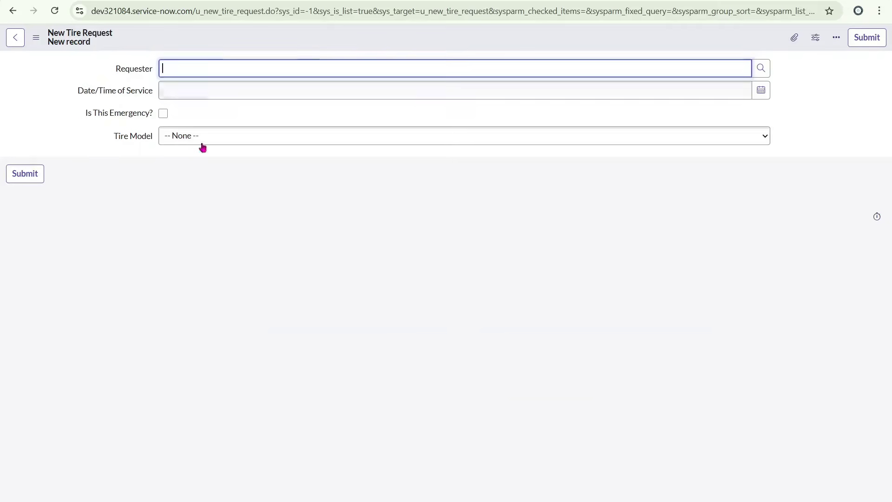
click(205, 139)
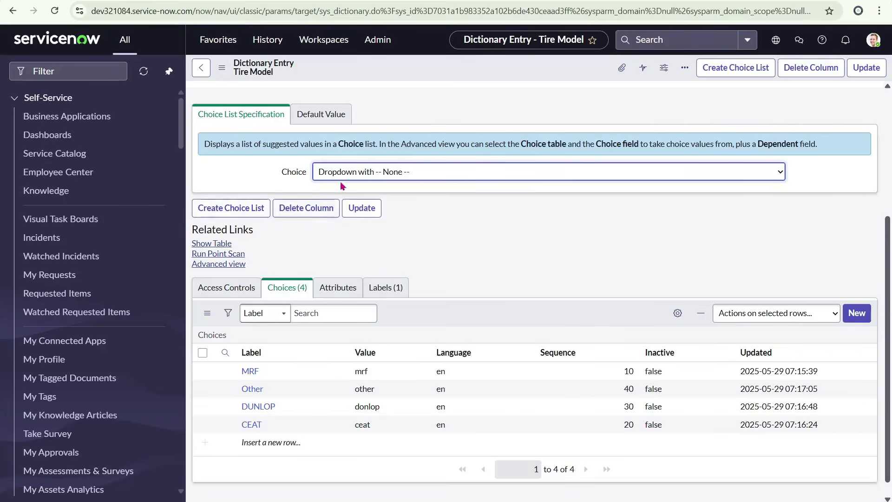
click(341, 178)
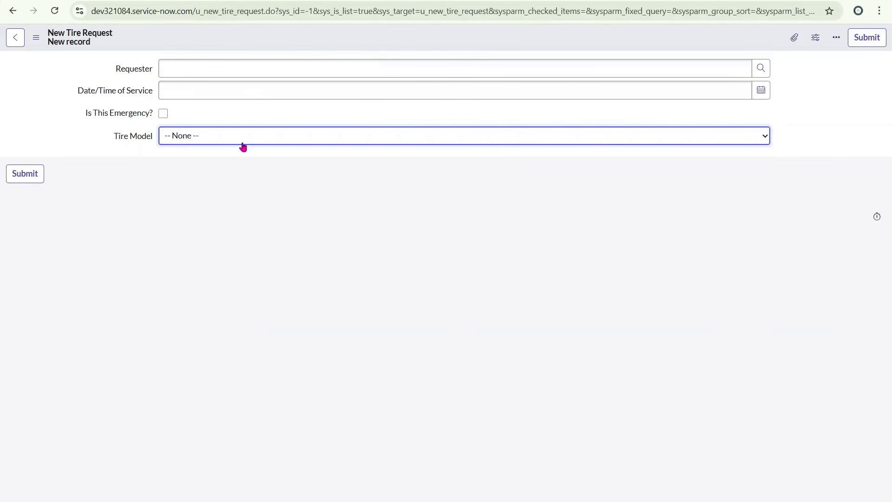
click(241, 141)
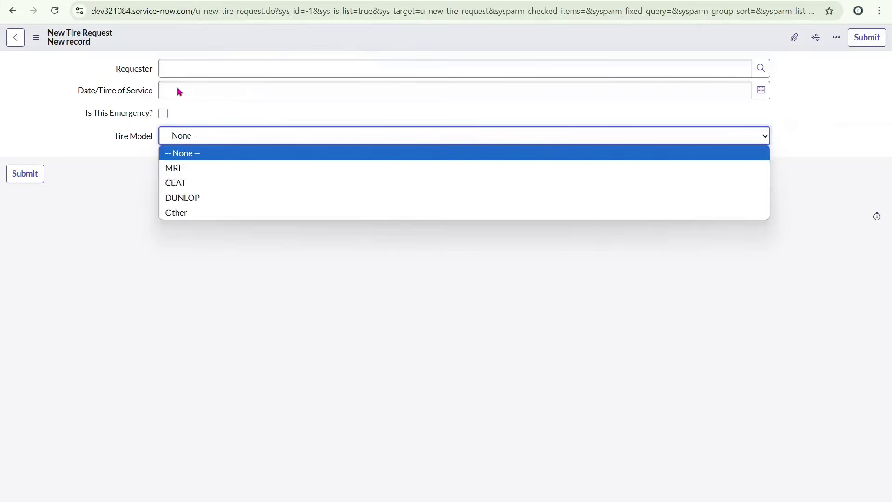
click(160, 156)
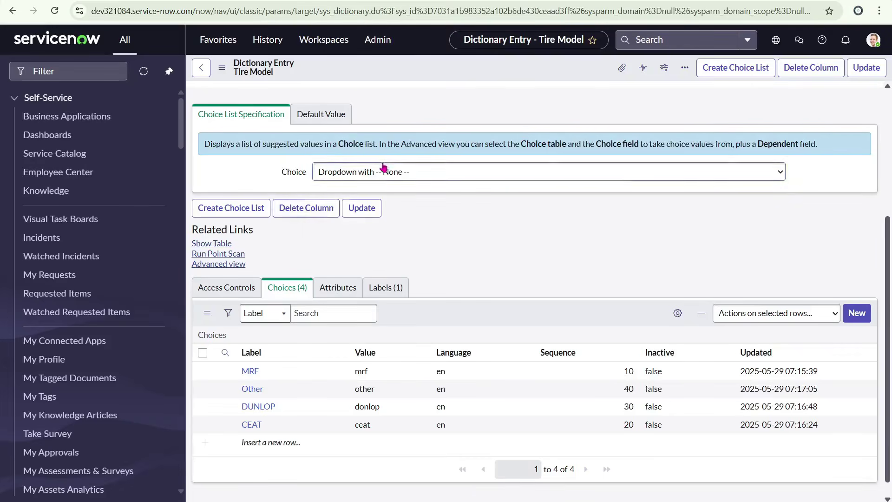
click(379, 177)
click(286, 191)
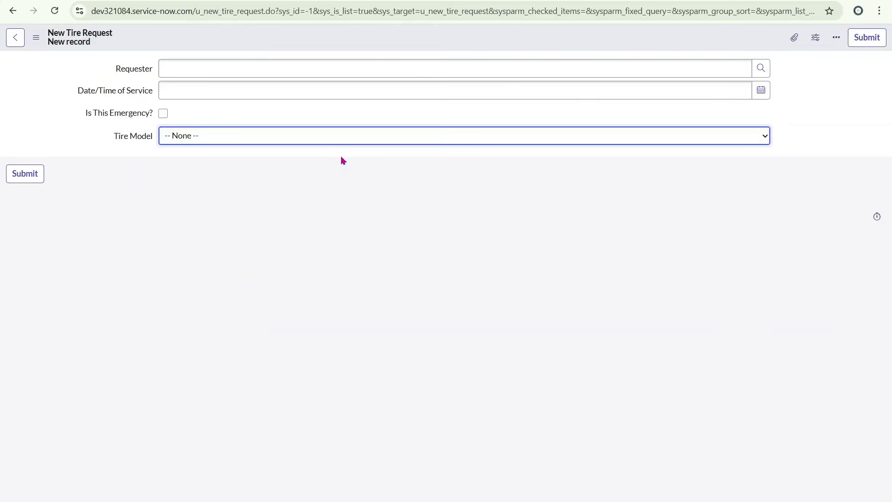
click(340, 141)
click(192, 184)
click(163, 114)
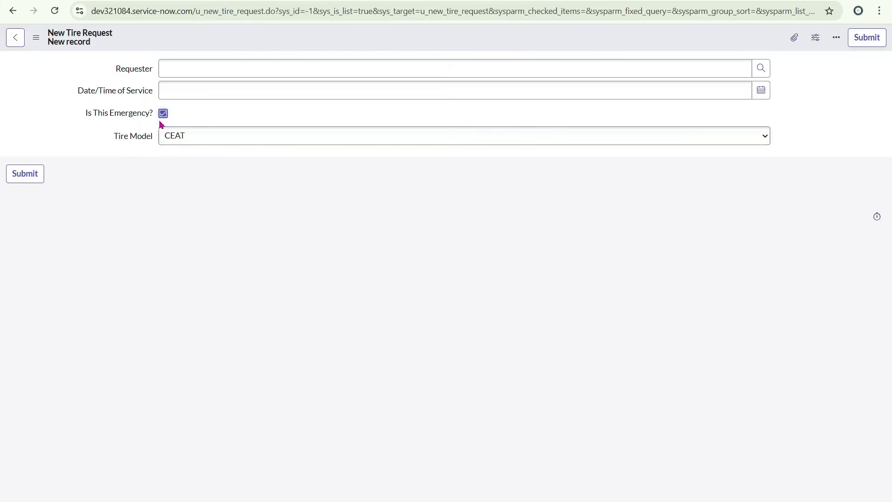
click(761, 90)
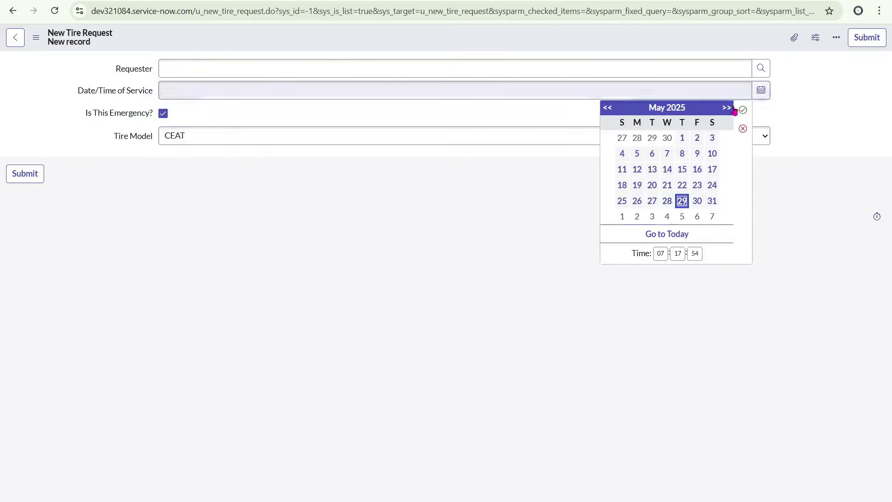
click(681, 203)
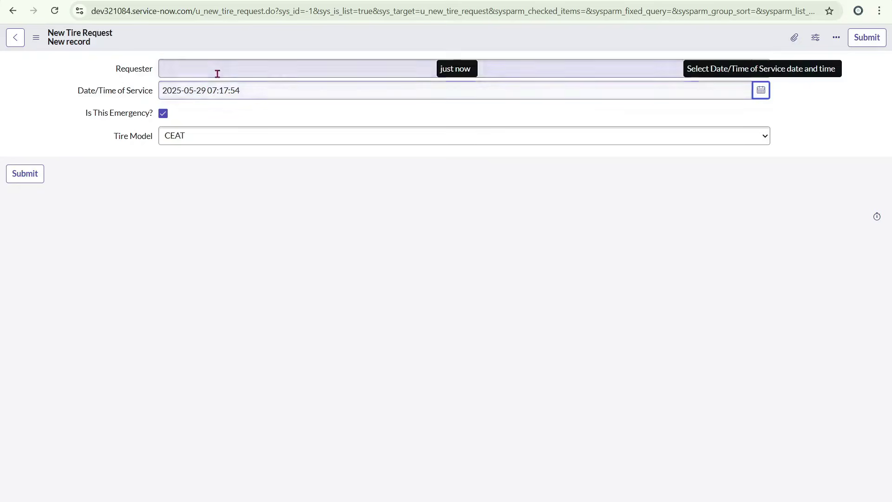
- Look up the available users for the Requester field and pick one
click(247, 70)
click(760, 70)
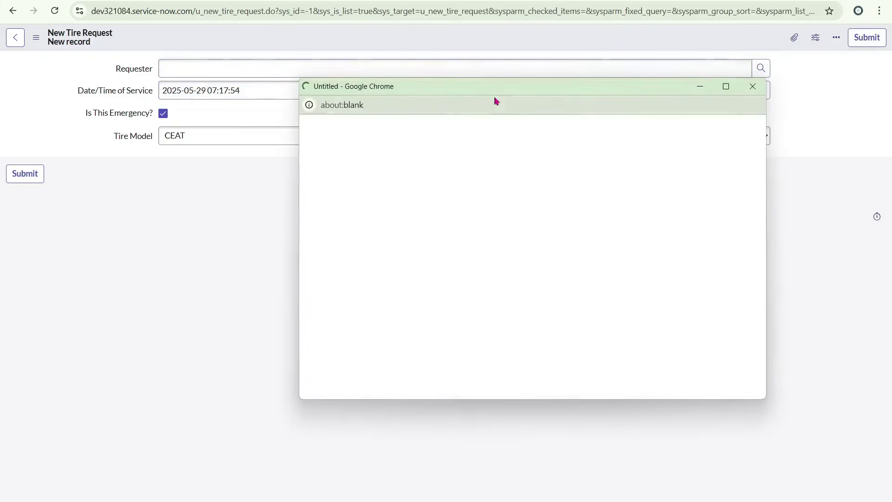
click(370, 232)
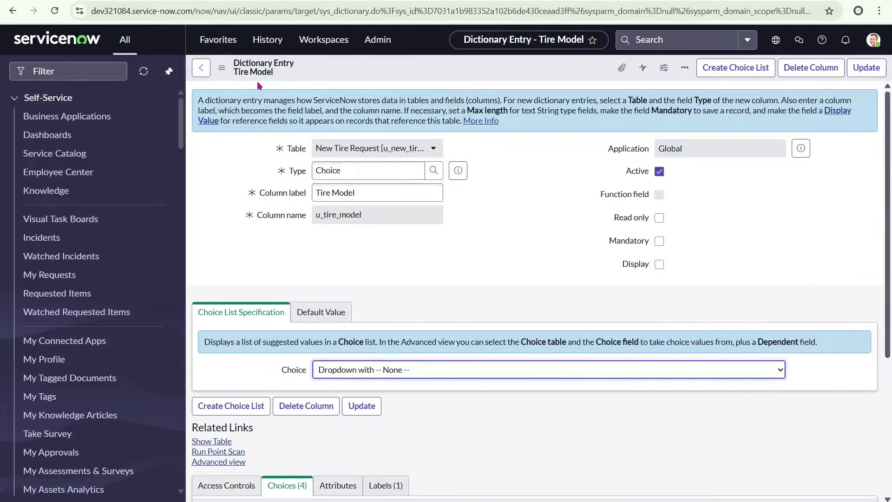
- Return to the New Tire Request table record and enable auto-numbering in its control settings
right_click(12, 14)
click(86, 166)
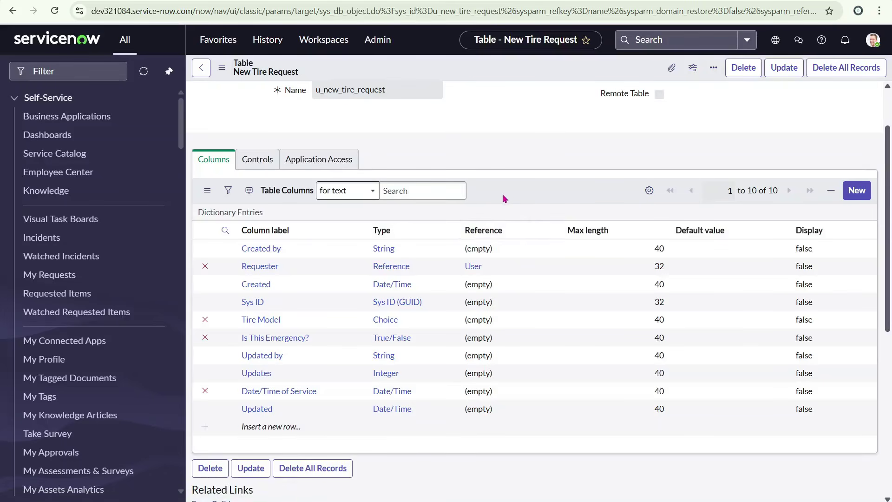
click(267, 163)
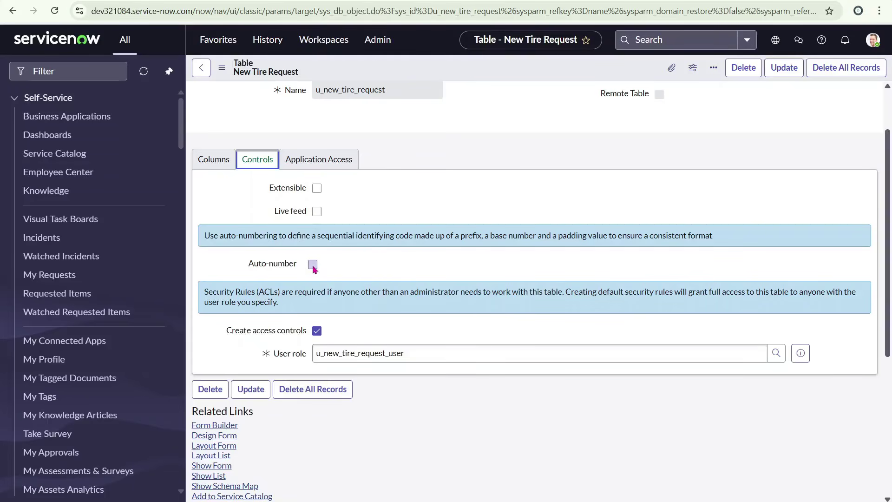
click(313, 265)
scroll(364, 273, down, 3)
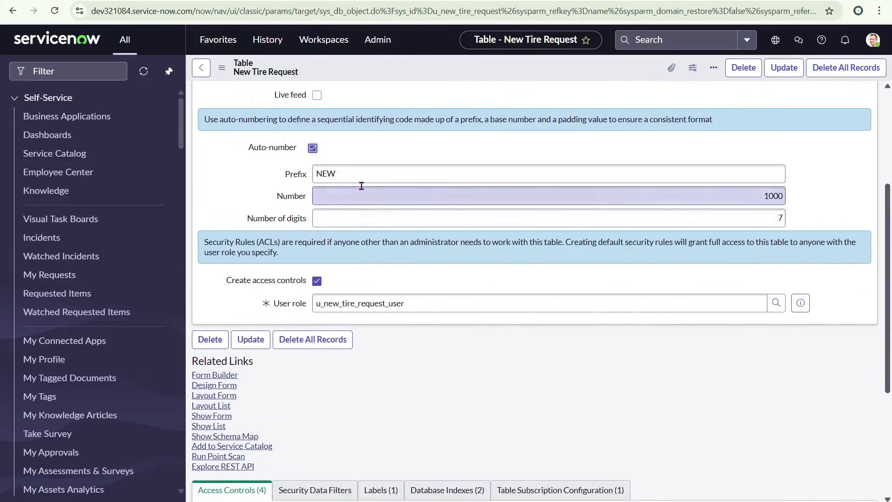
key(Tab)
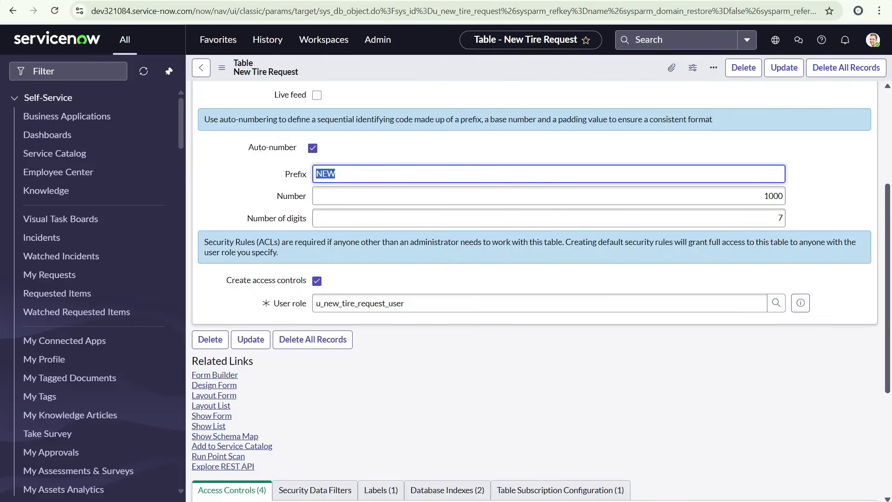
key(ctrl+t)
text(INV)
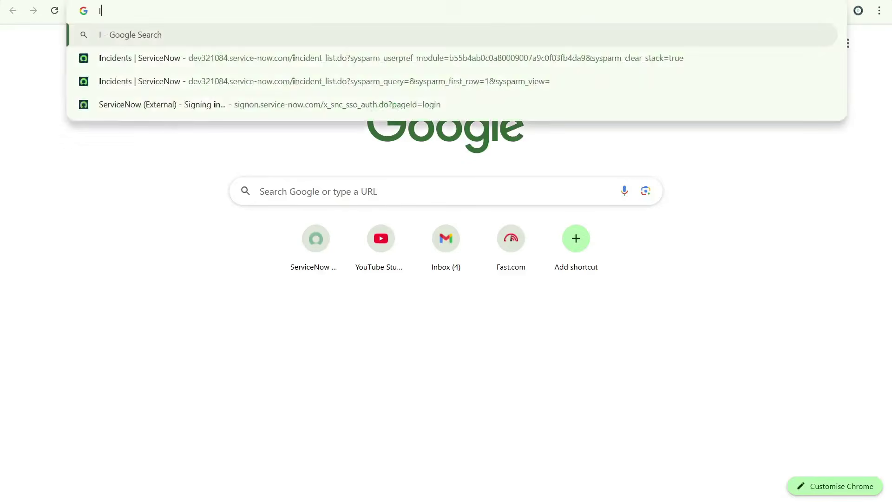
text(0000)
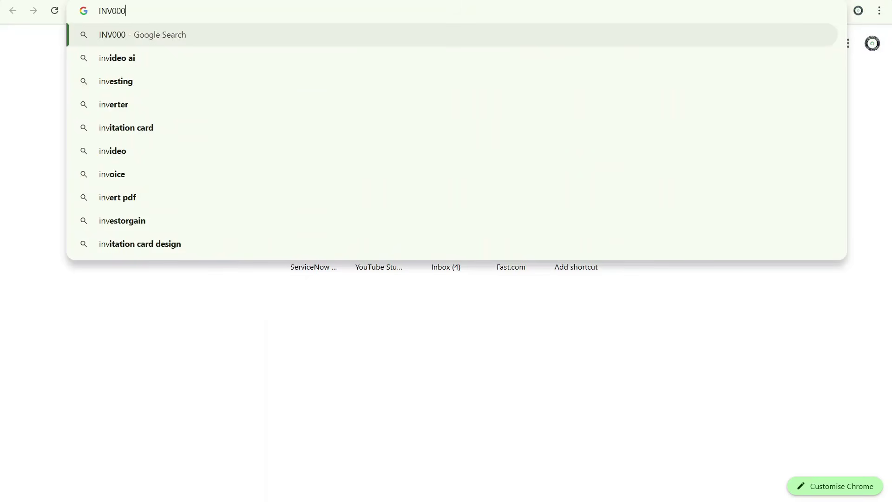
text(1)
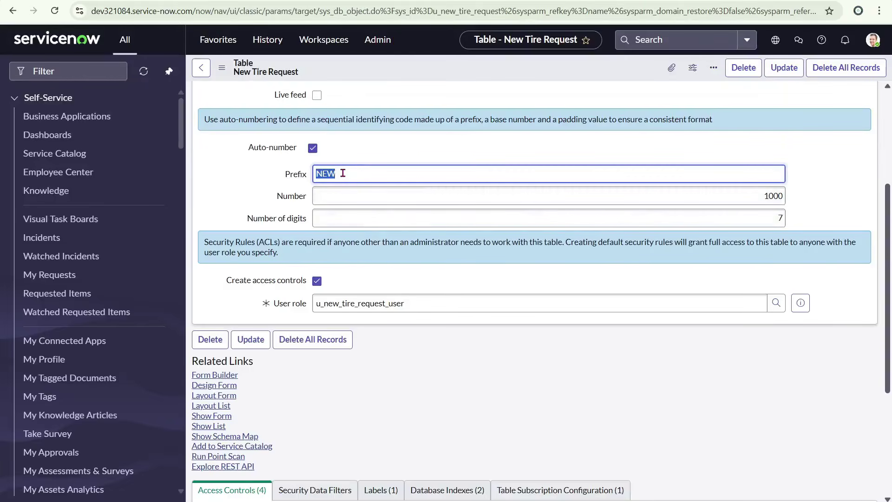
- Set the auto-number prefix to INV, with starting number 1000 and 7 digits, and save the table record
text(INV)
click(474, 195)
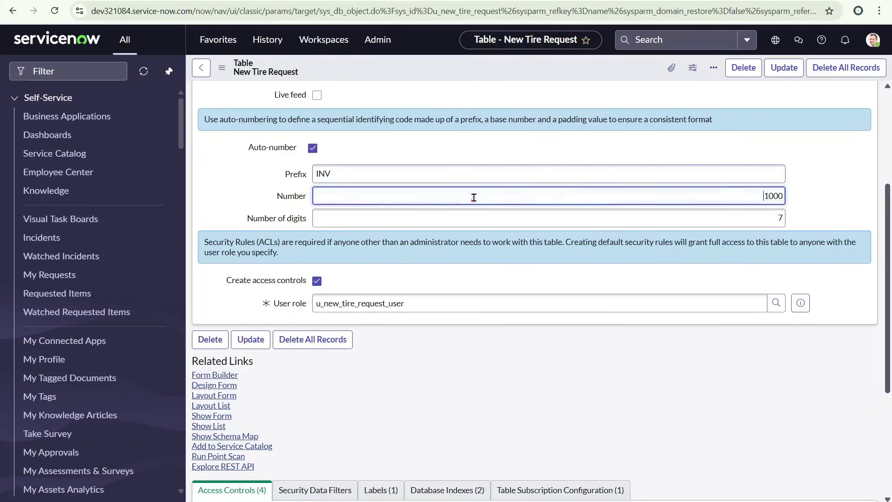
double_click(763, 196)
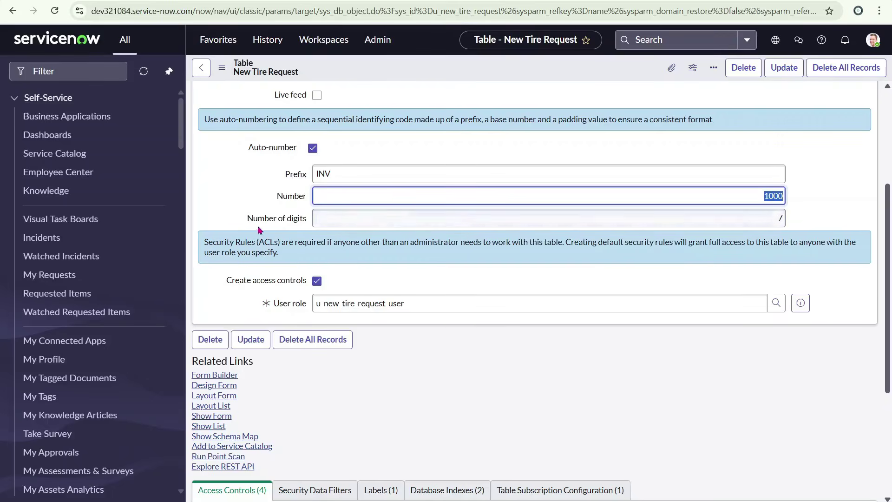
double_click(783, 220)
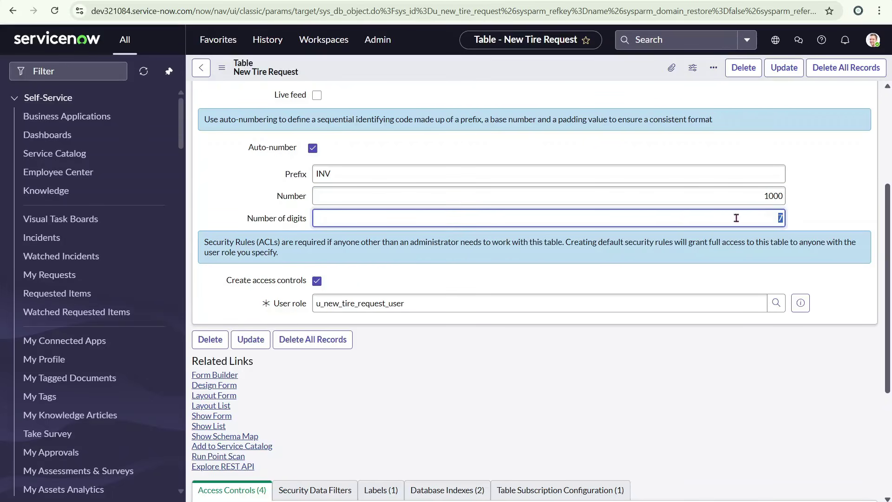
key(Return)
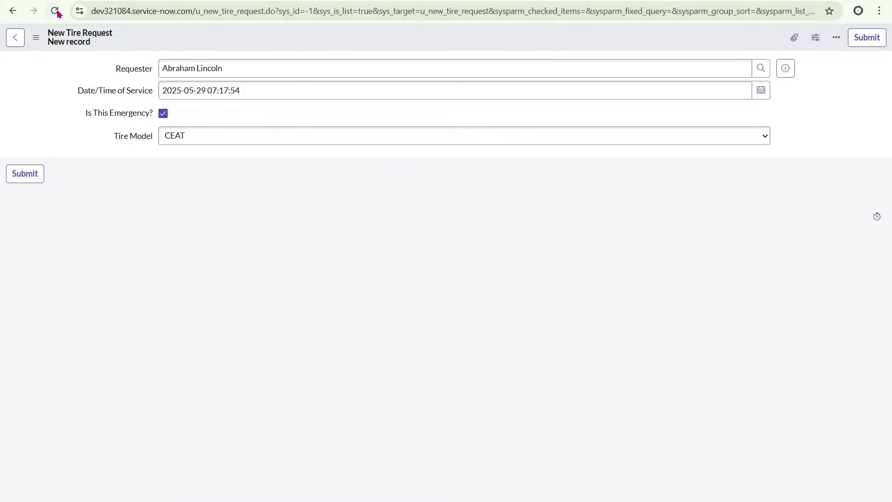
- Reload the new tire request form twice to check how its Number field is generated
click(55, 12)
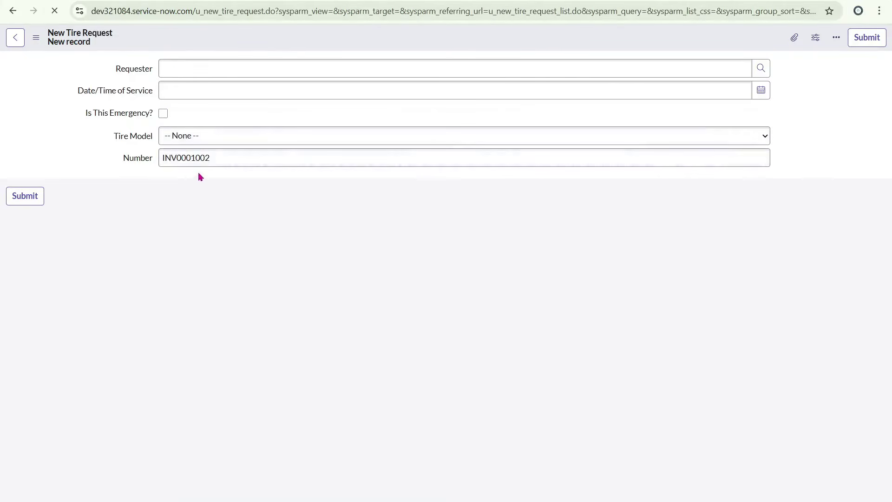
right_click(306, 36)
click(340, 129)
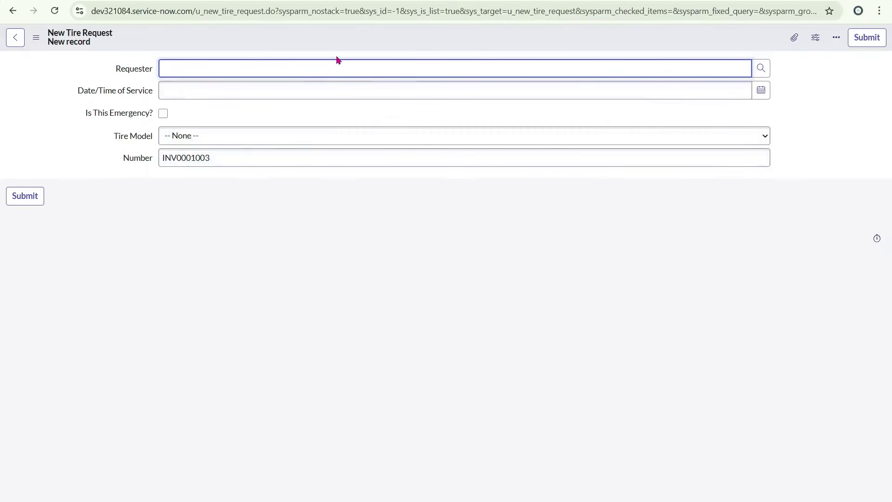
- In the Number field's dictionary entry, change the column label to Invoice Number and make the field read only
right_click(134, 159)
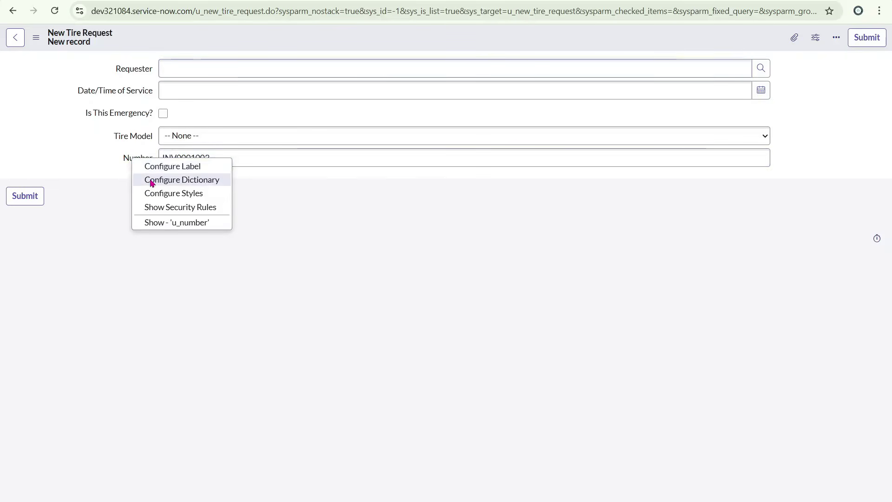
click(151, 180)
click(209, 117)
click(161, 116)
text(Invoice Number)
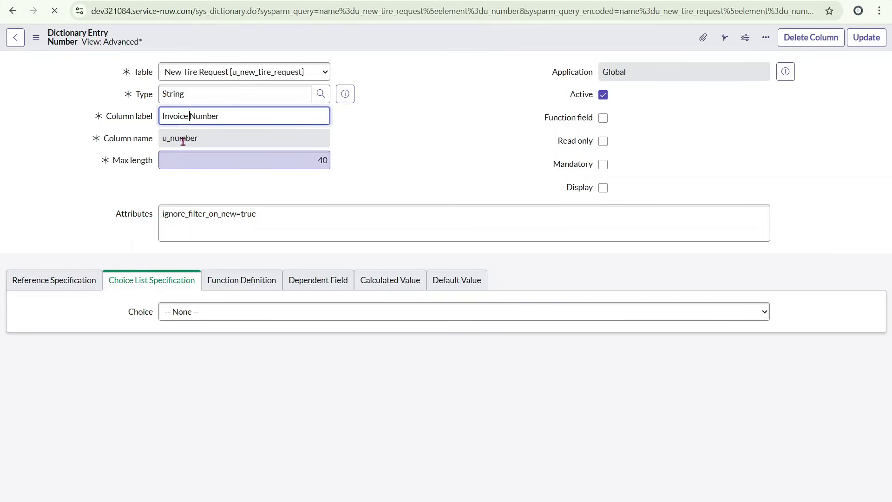
key(Tab)
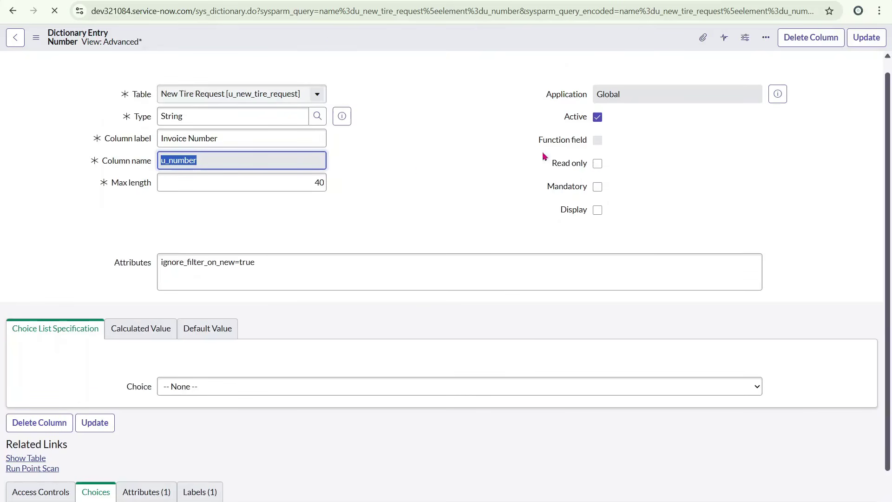
click(597, 164)
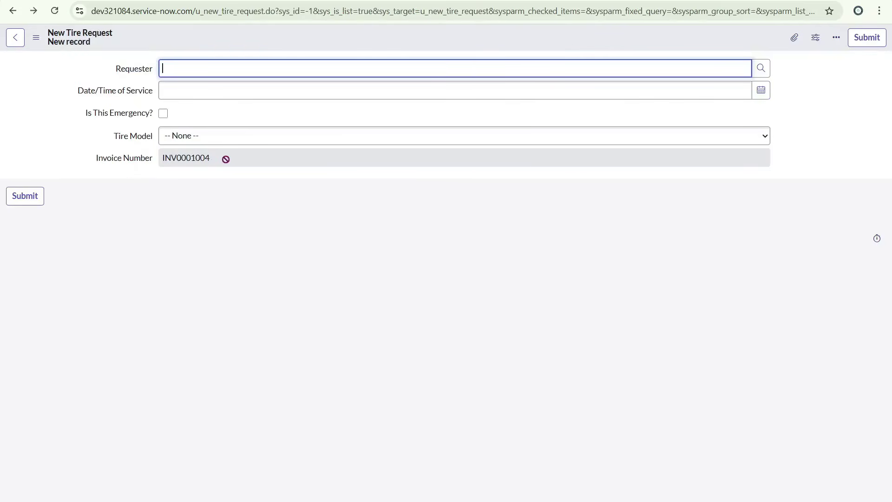
- Check whether Invoice Number can be edited on the new request form, and reload the form to compare its numbering
click(223, 158)
double_click(223, 159)
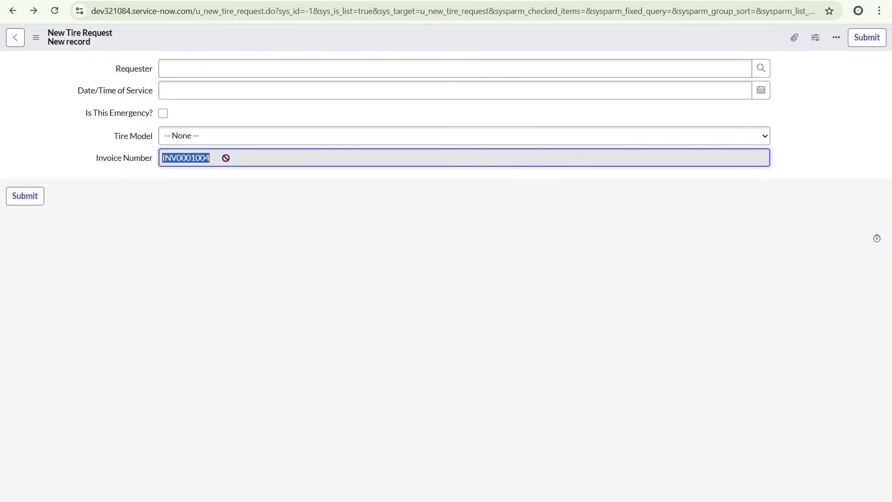
right_click(272, 39)
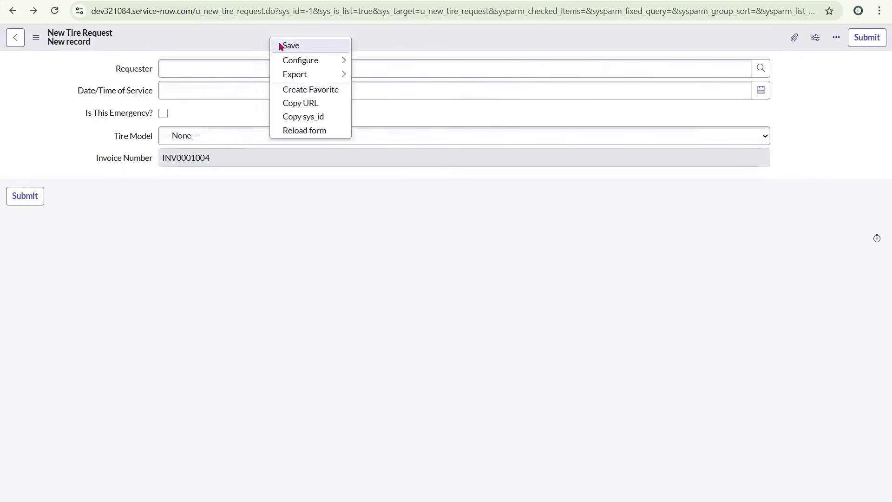
click(297, 132)
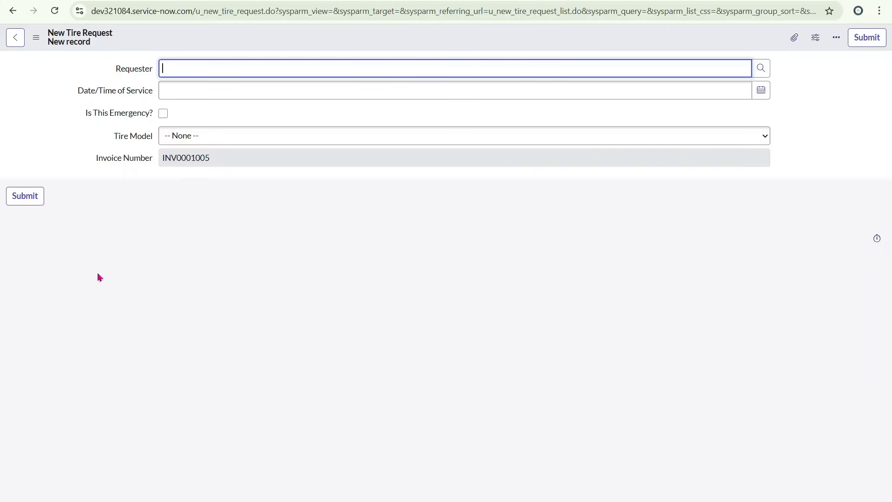
click(394, 61)
drag(394, 62, 414, 77)
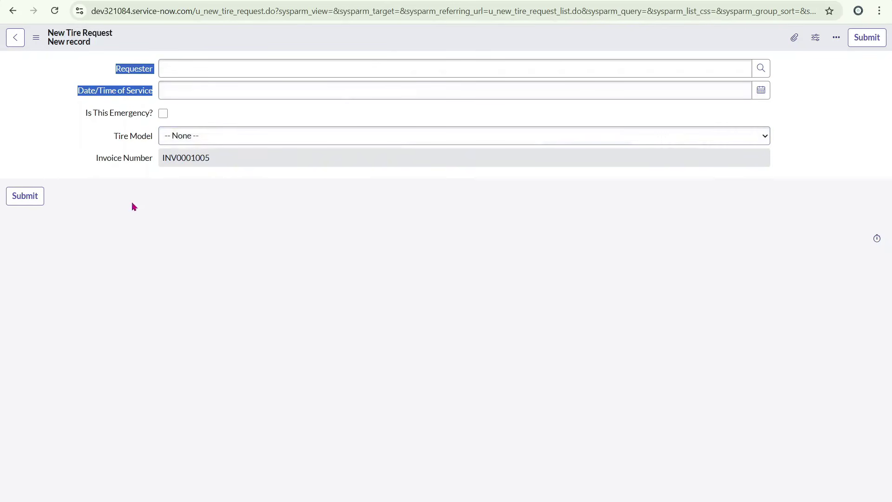
- Return to the New Tire Request table record, make the table extensible in its control settings, and save it
click(138, 2)
scroll(336, 174, down, 4)
scroll(338, 176, up, 3)
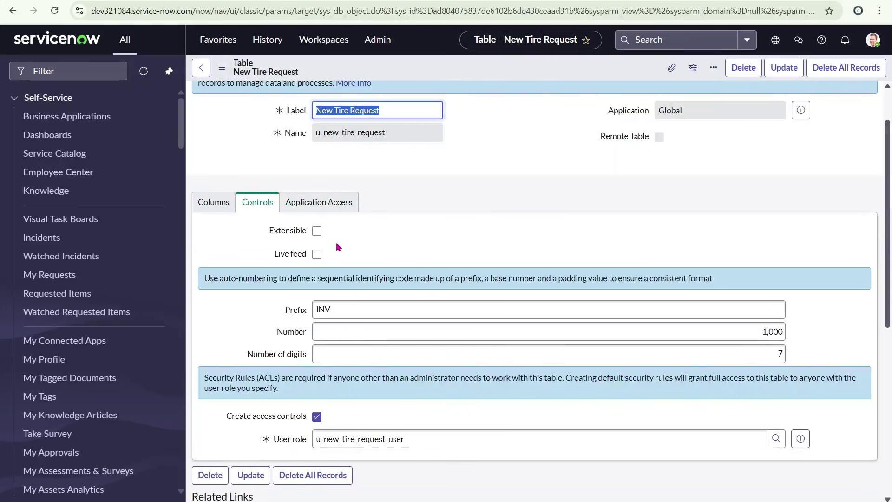
click(331, 233)
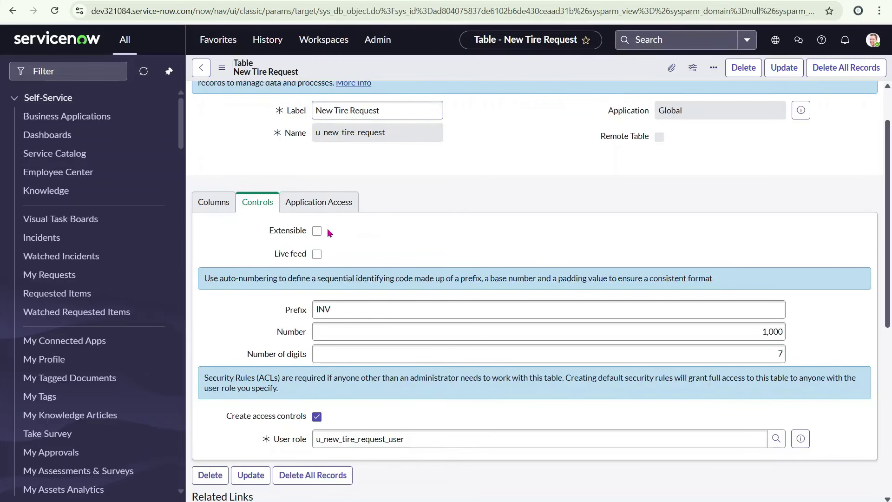
click(317, 231)
click(317, 231)
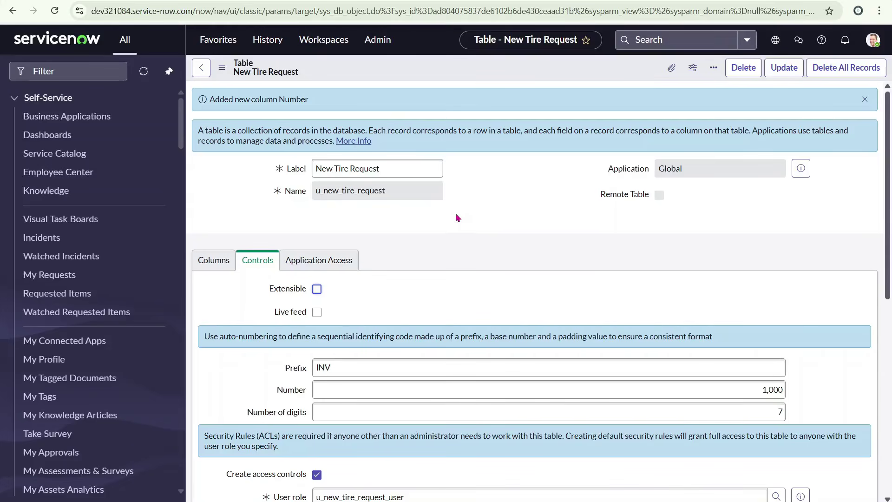
click(317, 290)
right_click(413, 62)
click(425, 76)
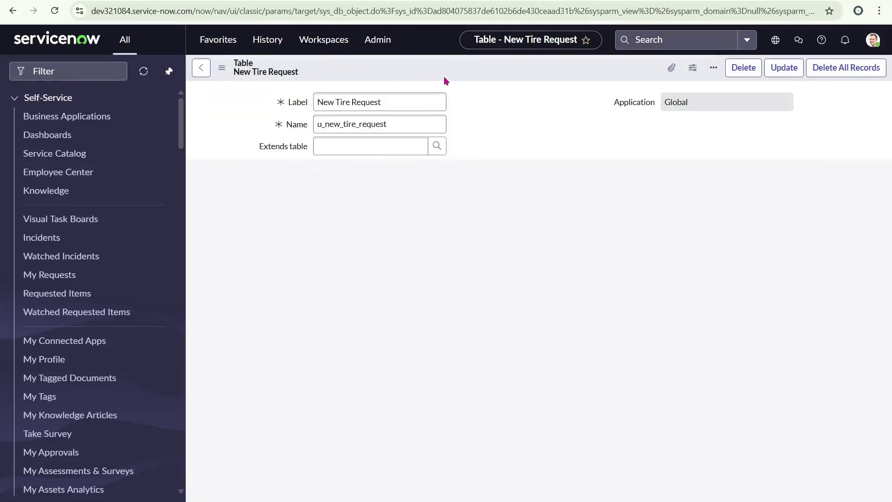
scroll(358, 214, down, 2)
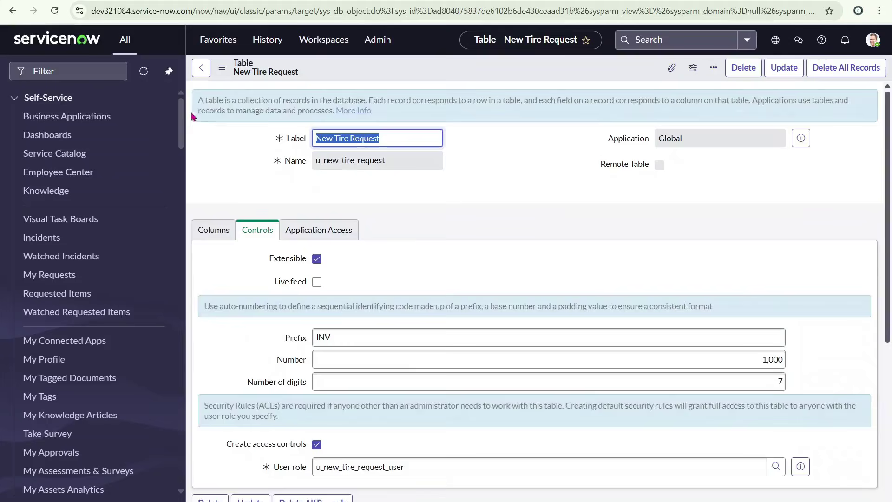
- Start a new table record from the System Definition tables list and choose New Tire Request as the table it extends
click(81, 70)
click(227, 44)
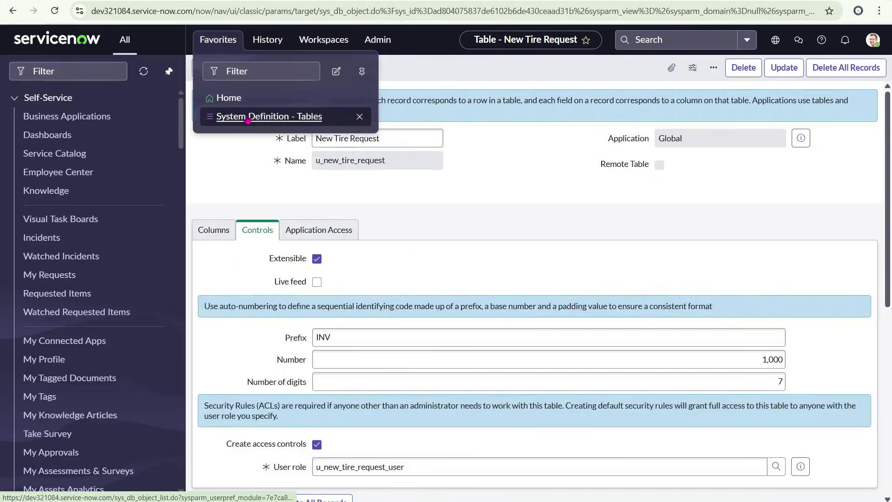
click(274, 116)
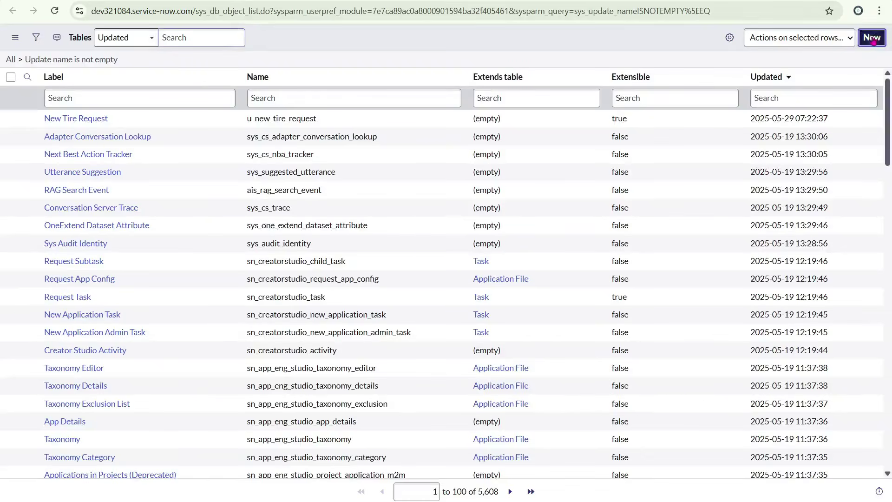
click(870, 38)
click(277, 177)
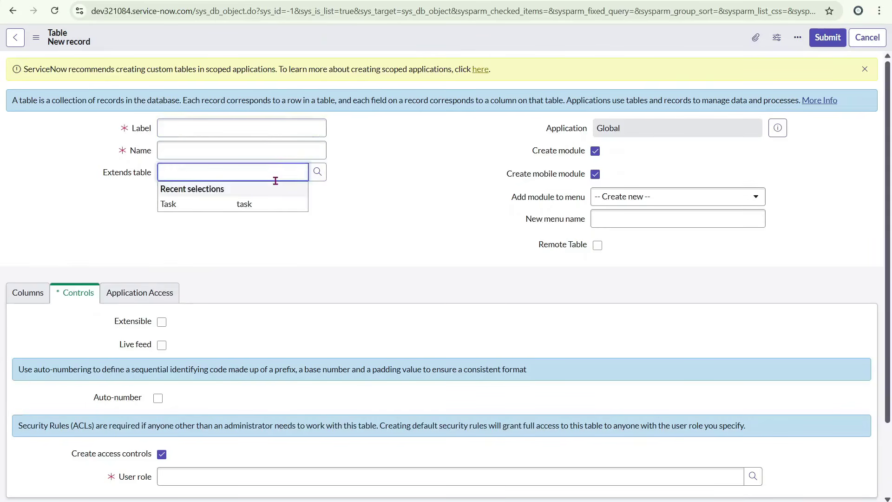
text(new)
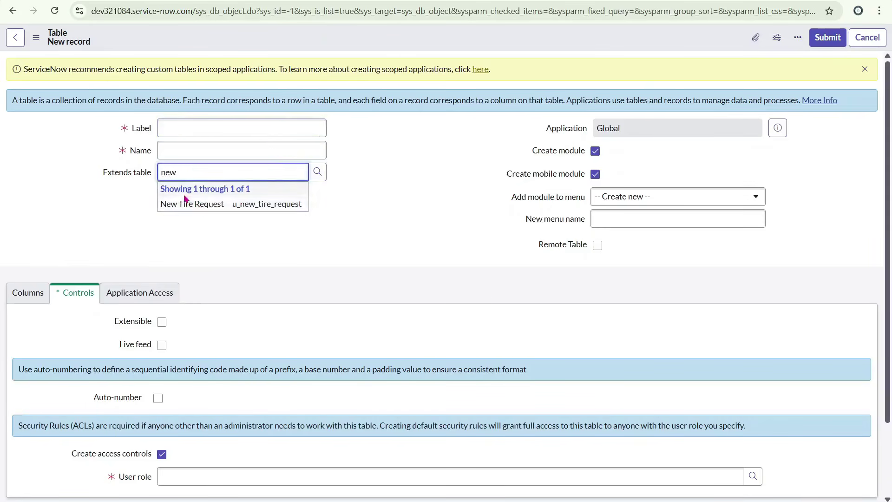
click(268, 207)
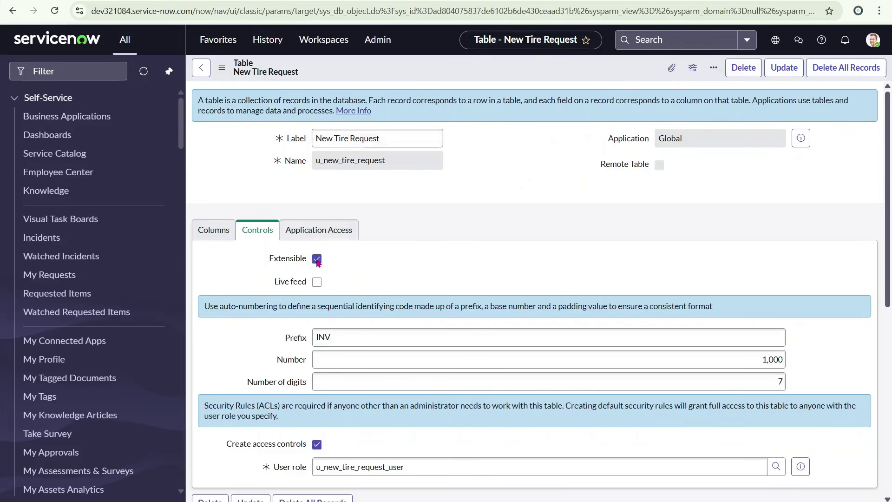
- Turn off Extensible for the New Tire Request table and save the record
click(317, 258)
right_click(356, 67)
click(374, 72)
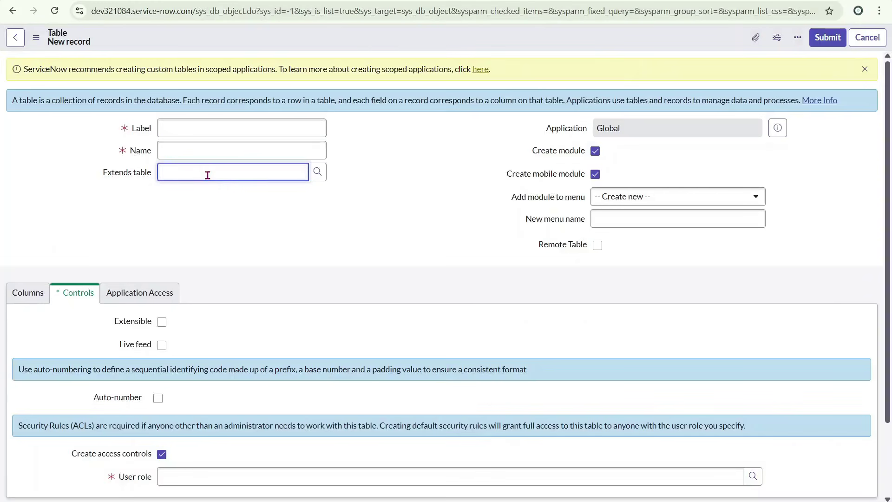
- Try to find "new tire" as the extended table on the new table record, and close the lookup window
text(tire)
key(Return)
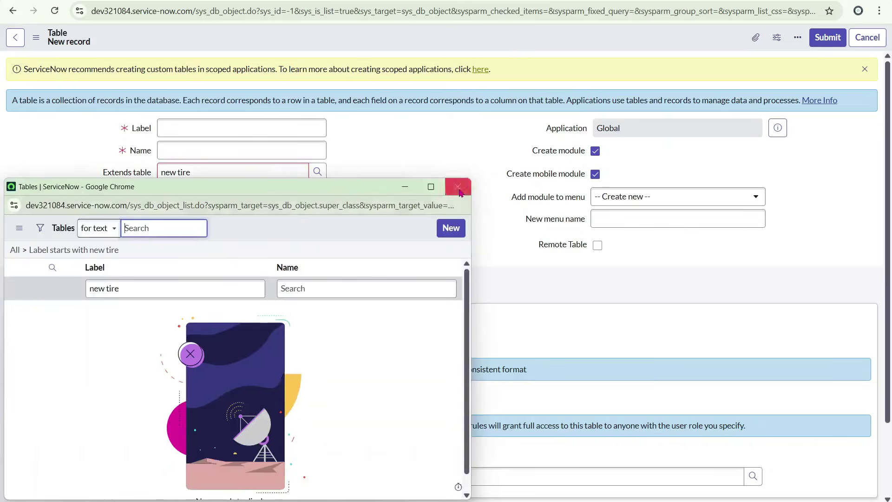
click(459, 188)
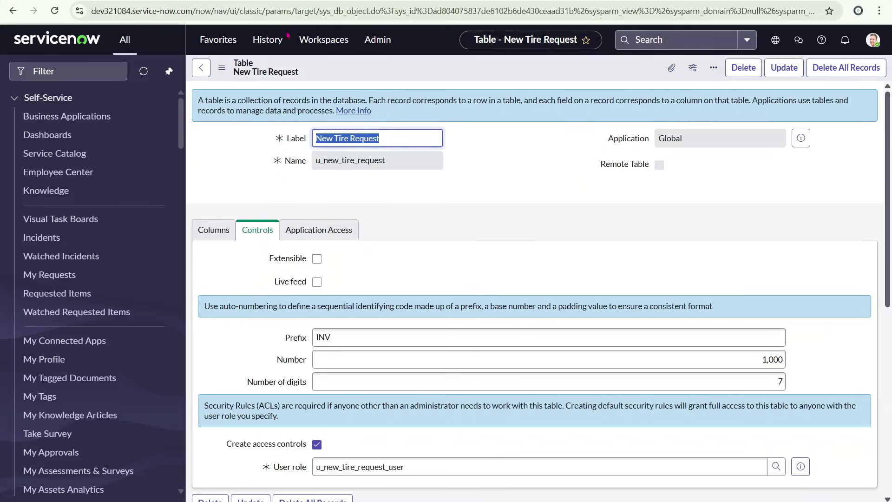
- Make the New Tire Request table extensible again and select it as the extended table on the new table record
click(318, 259)
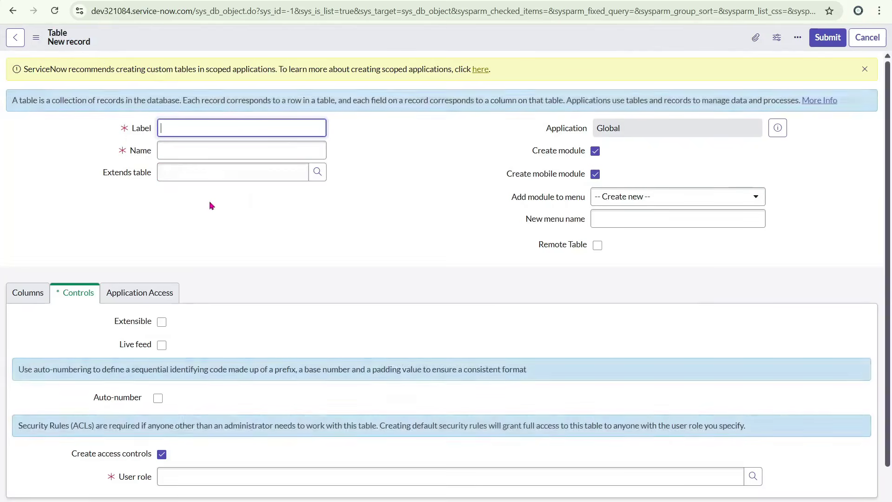
click(207, 171)
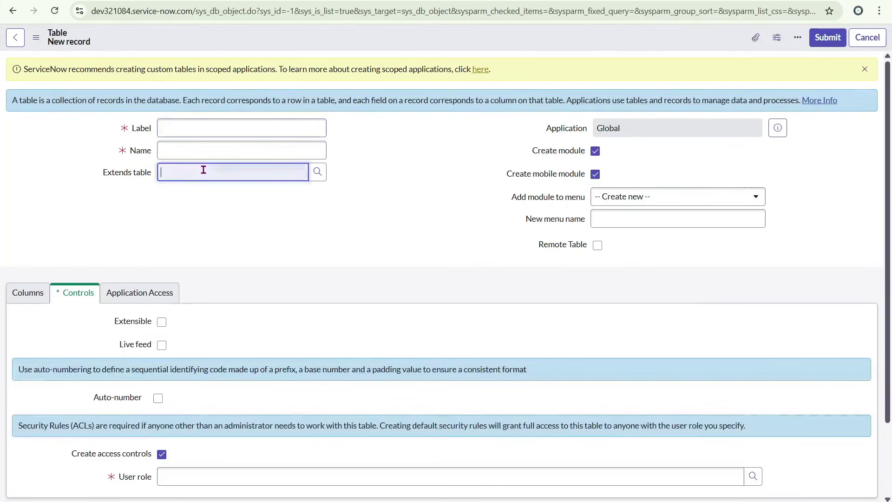
text(new)
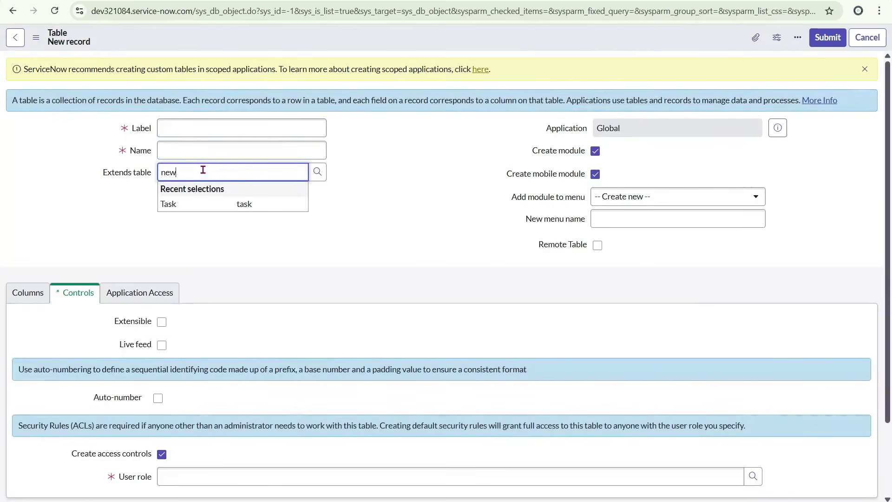
click(194, 204)
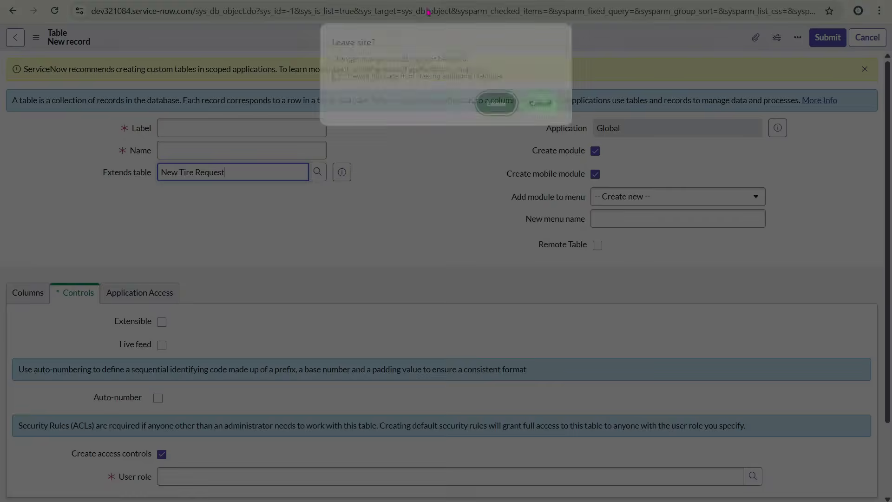
- Leave the new table record without saving and review the user role in the New Tire Request table's controls
click(517, 107)
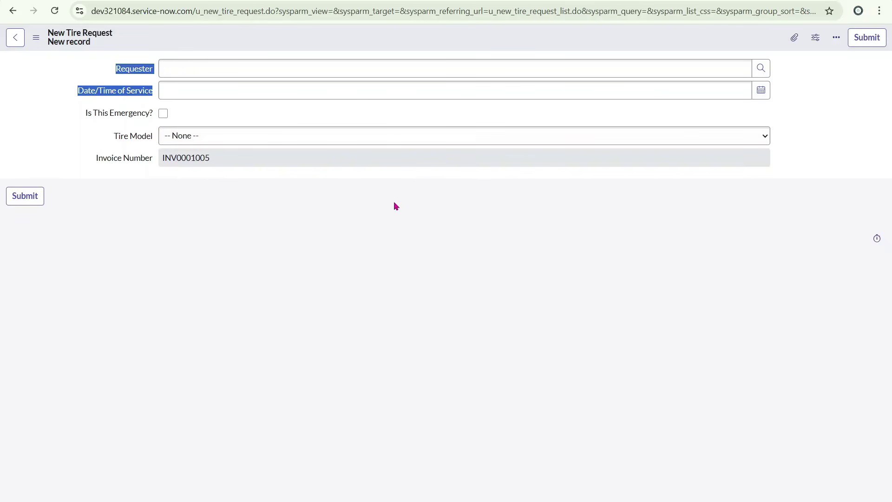
click(195, 1)
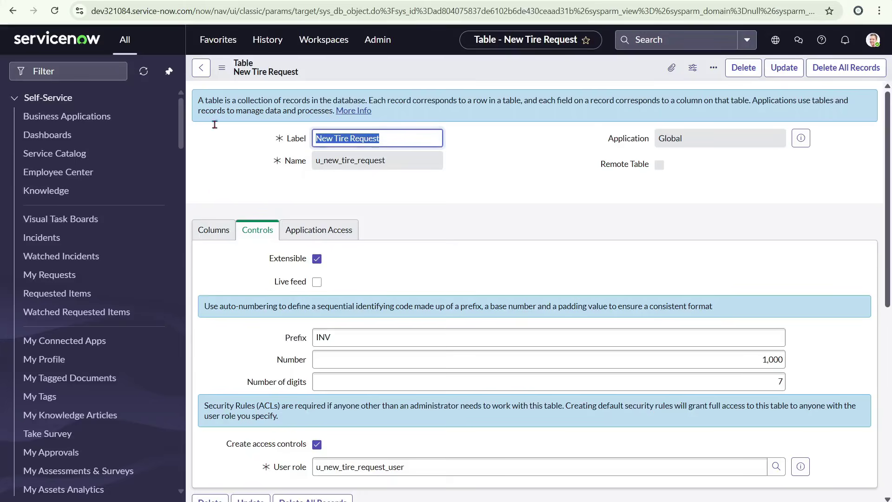
scroll(273, 340, down, 4)
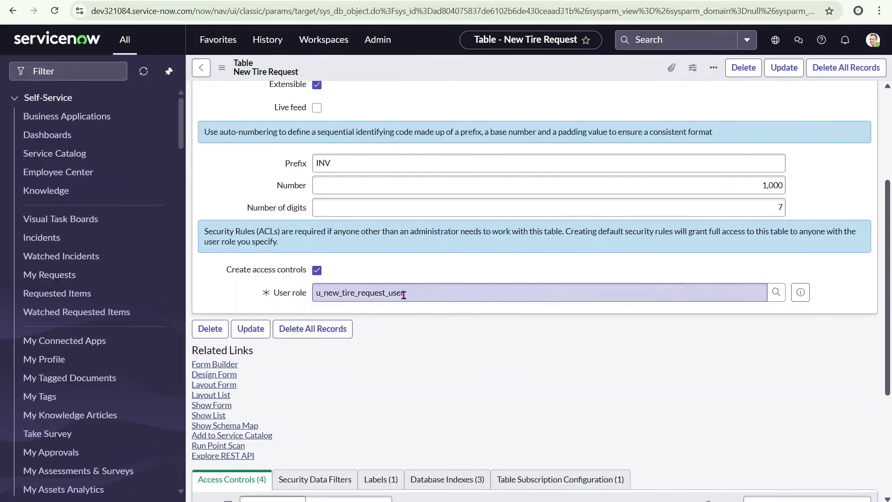
drag(403, 295, 312, 295)
click(371, 281)
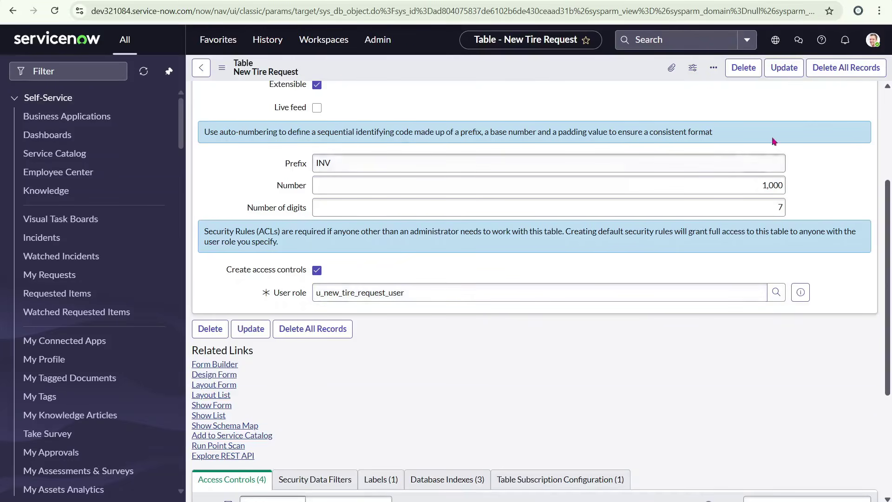
- Impersonate the first user in the user list
click(873, 40)
click(791, 193)
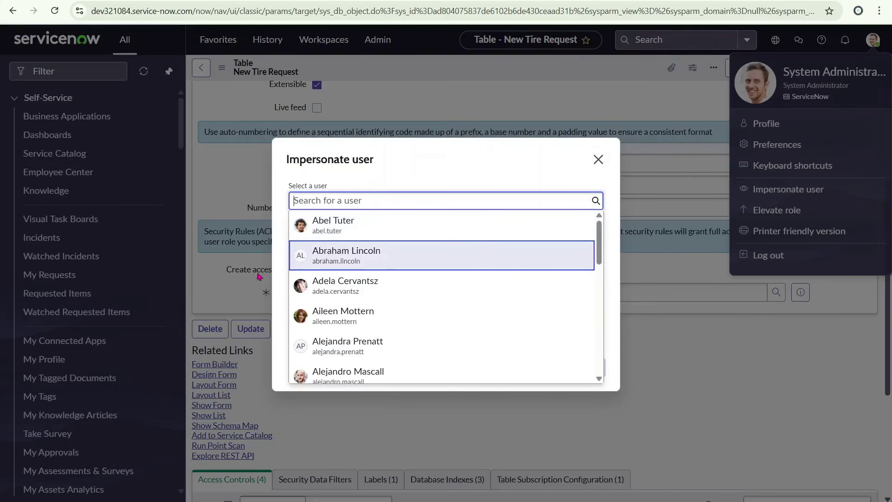
click(330, 233)
click(535, 372)
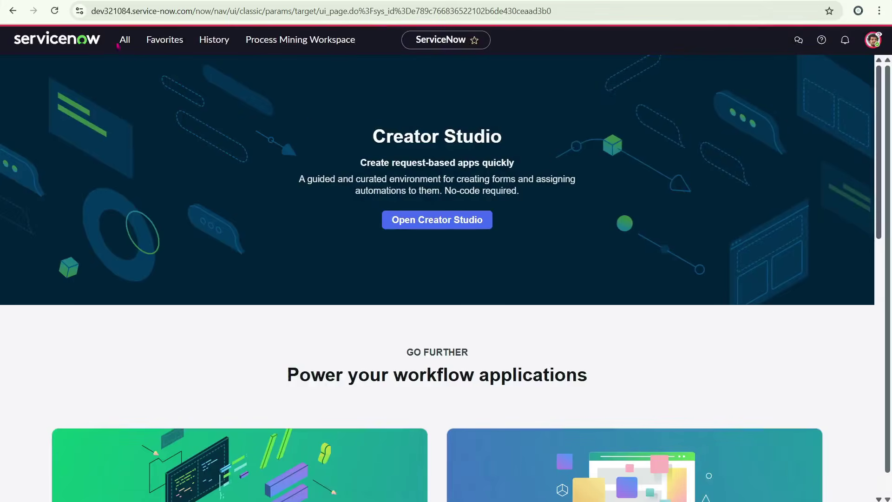
- Search the application navigator for "new tire" as the impersonated user and end the impersonation
click(118, 44)
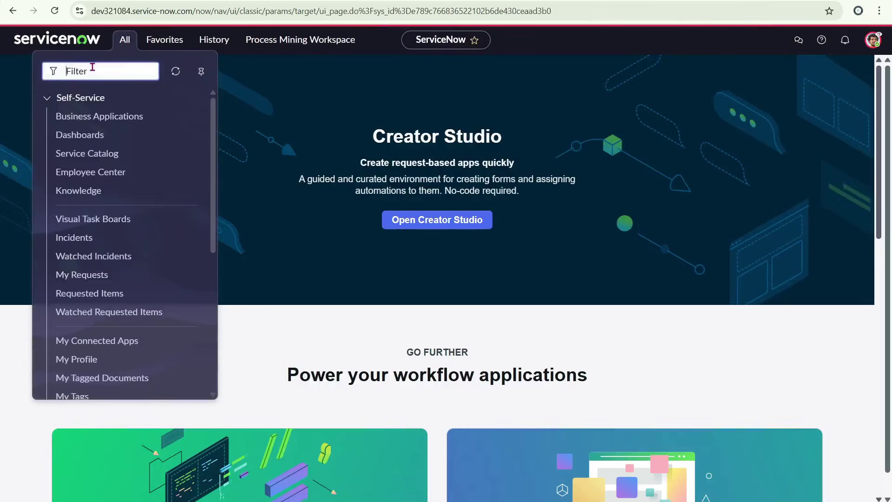
text(new)
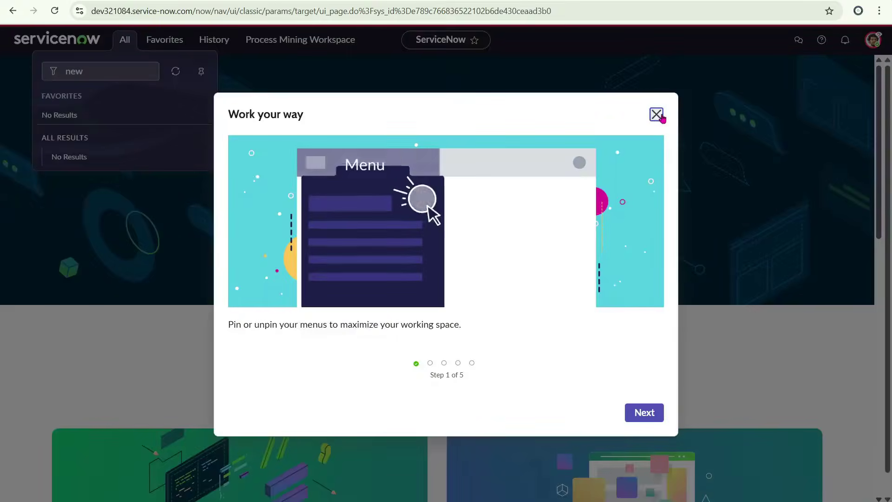
click(655, 114)
text(tire)
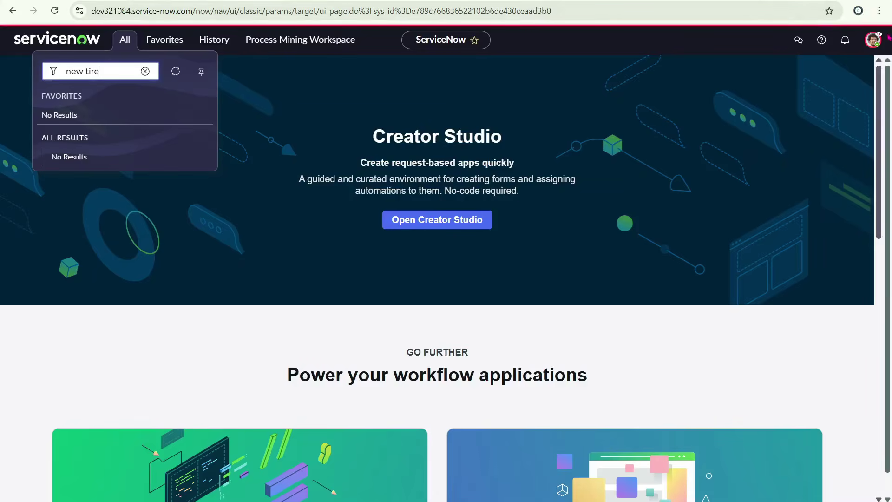
click(873, 40)
click(785, 192)
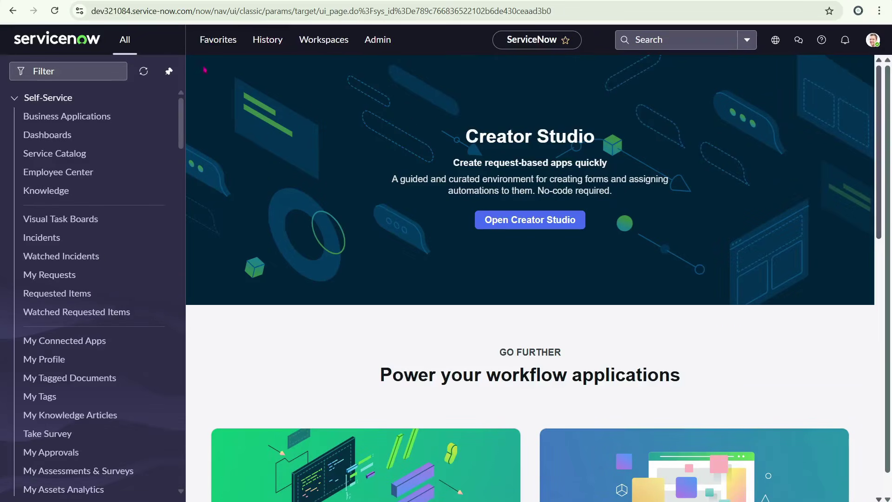
- Open the first user's record from the Users list and start editing its roles
click(89, 72)
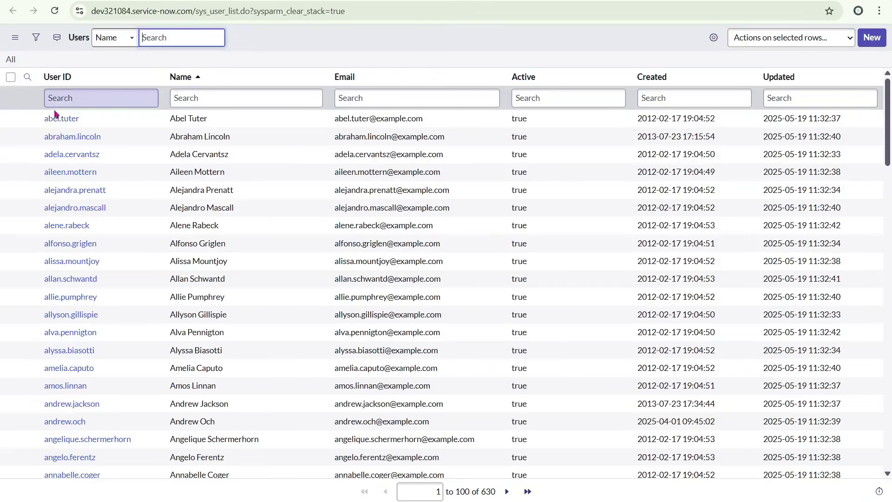
click(52, 121)
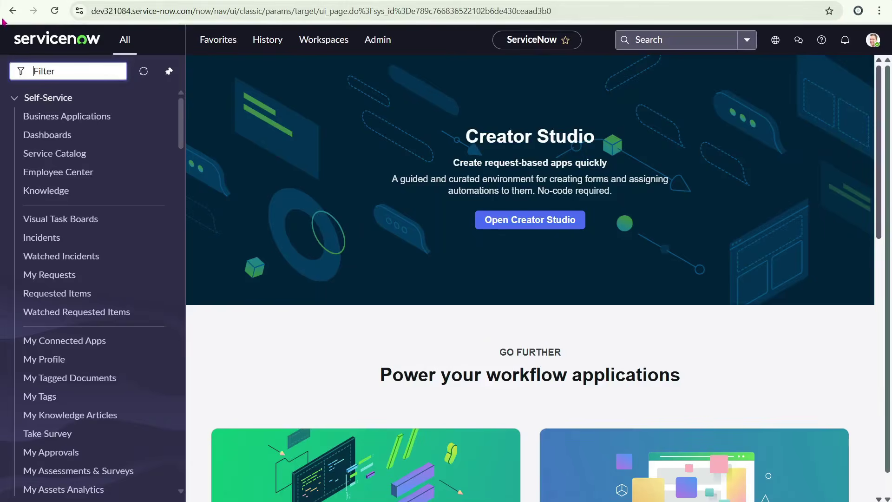
right_click(12, 10)
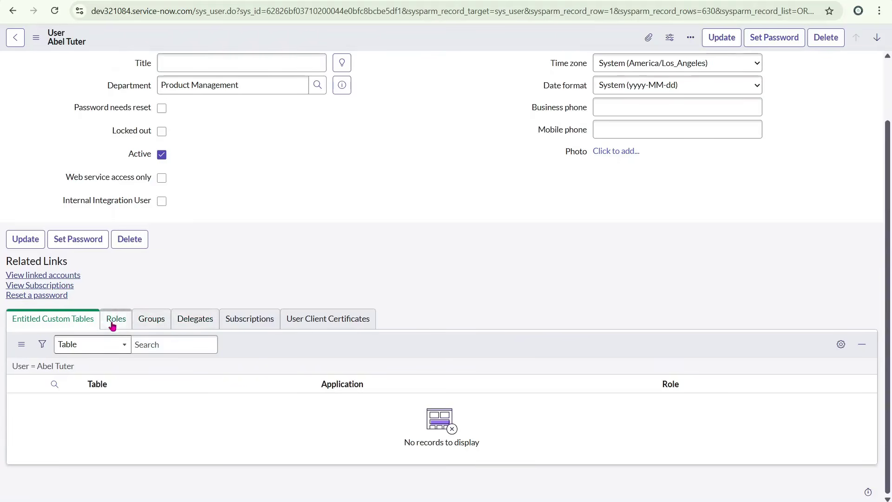
click(116, 319)
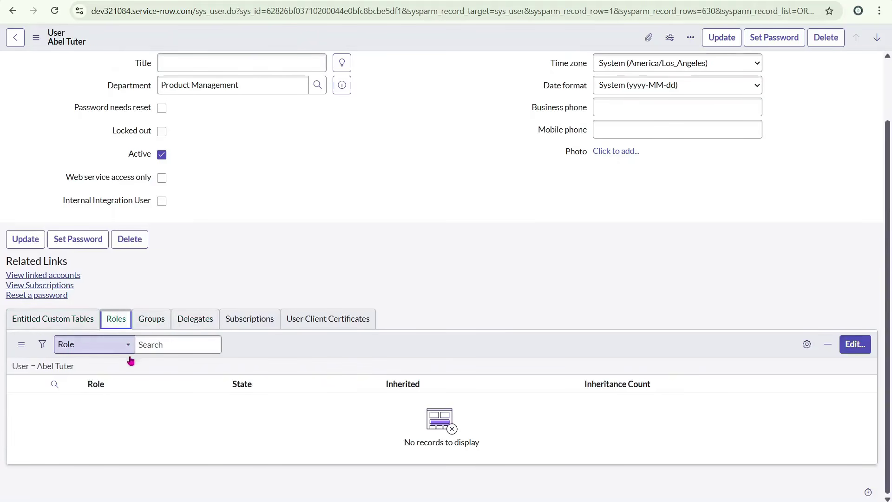
click(856, 345)
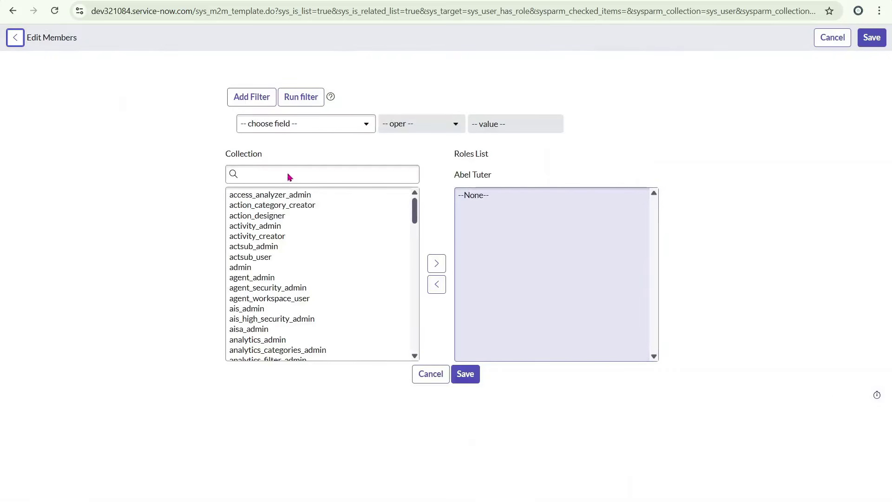
- Find "u_" in the role collection, add u_new_tire_request_user to the user's roles list and save
click(287, 175)
text(u_)
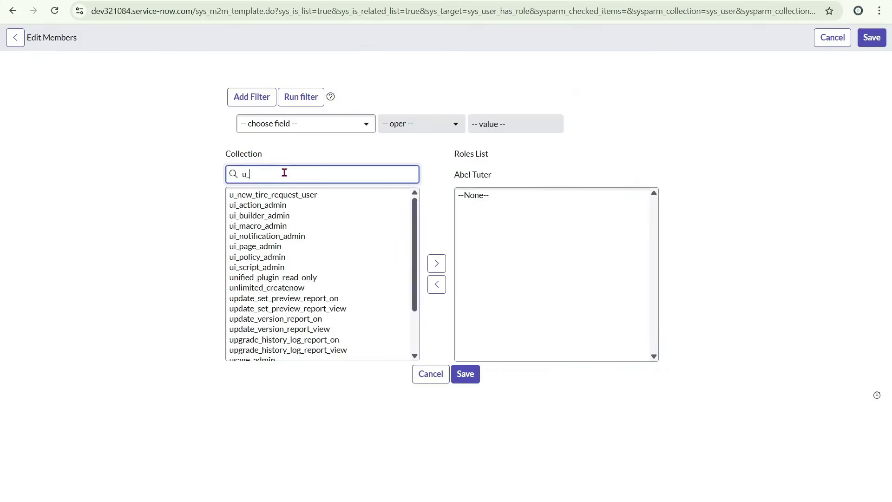
click(279, 195)
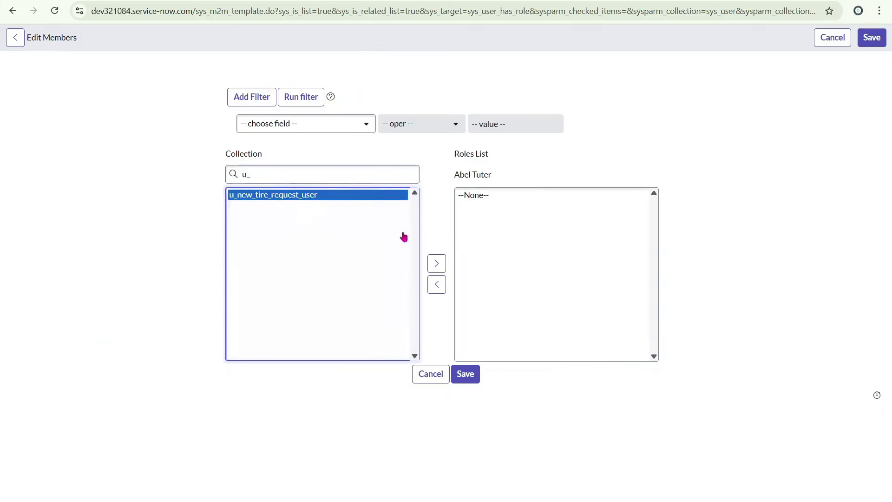
click(437, 285)
click(434, 268)
click(303, 219)
click(432, 263)
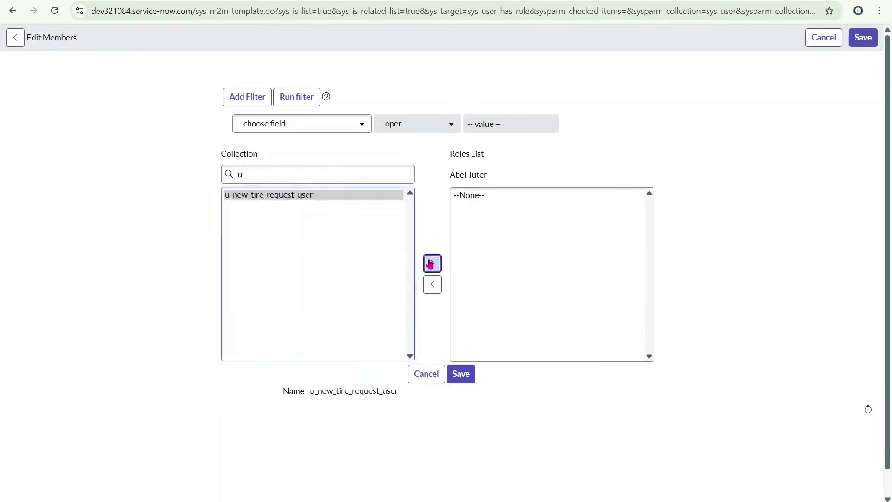
click(461, 374)
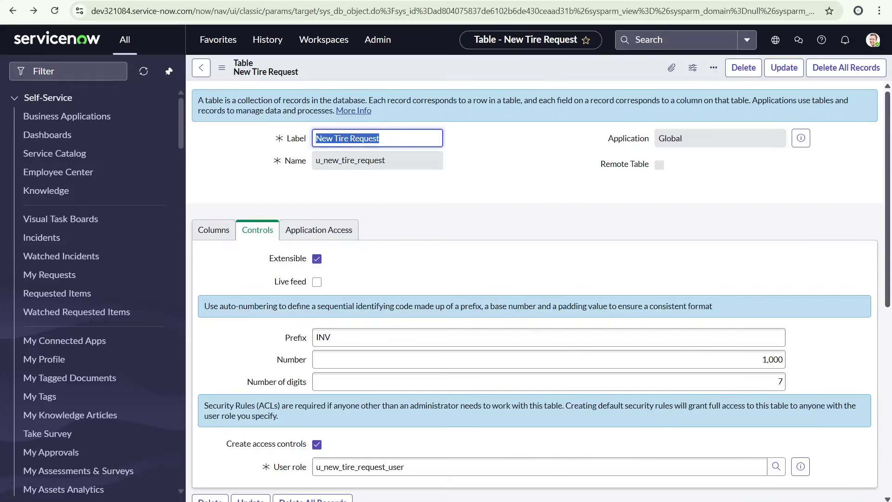
- Impersonate the user who was given the u_new_tire_request_user role
click(873, 40)
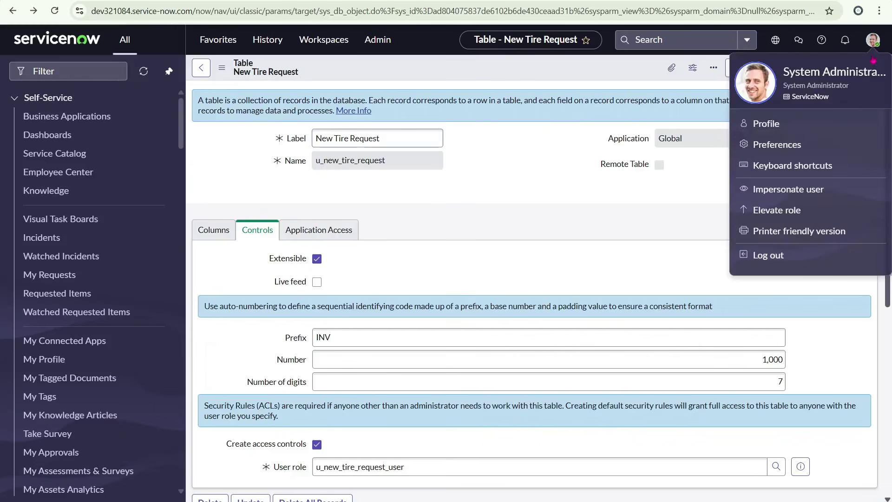
click(782, 190)
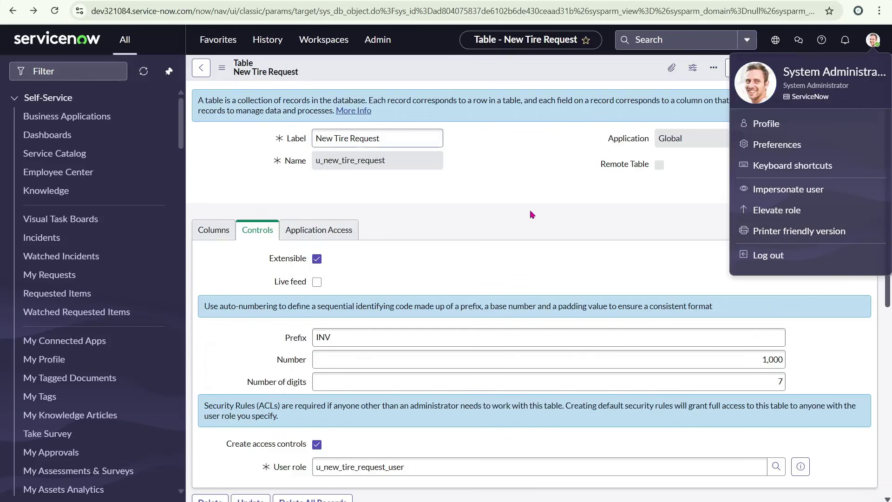
click(530, 341)
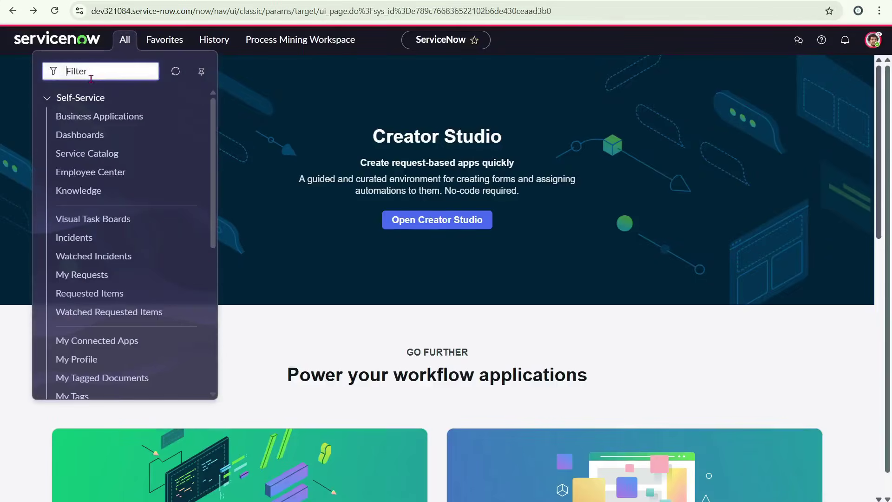
- Find the New Tire Requests module with "new" and start a new record as the impersonated user
text(new)
click(102, 177)
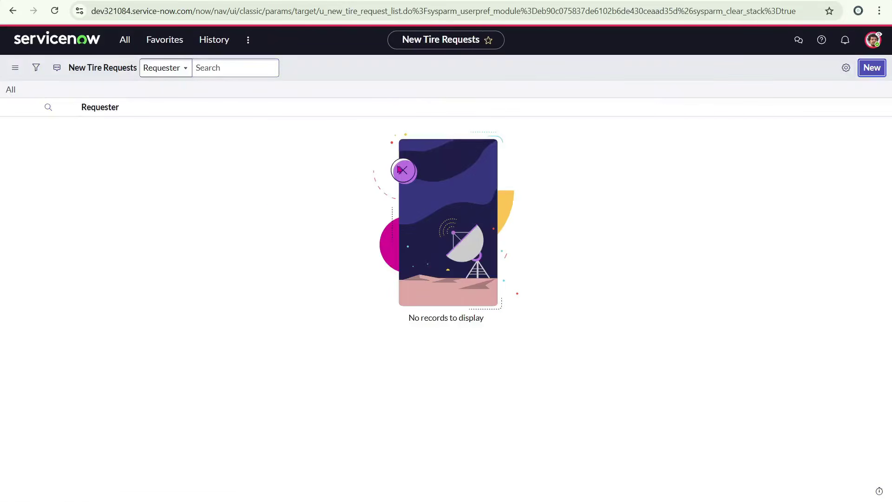
key(Return)
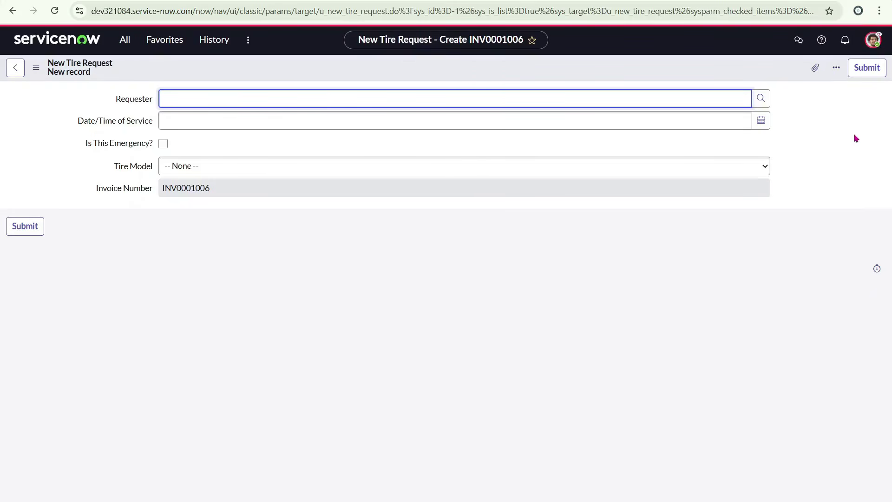
- End the impersonation and open the New Tire Request table record from the favorite System Definition - Tables
click(873, 42)
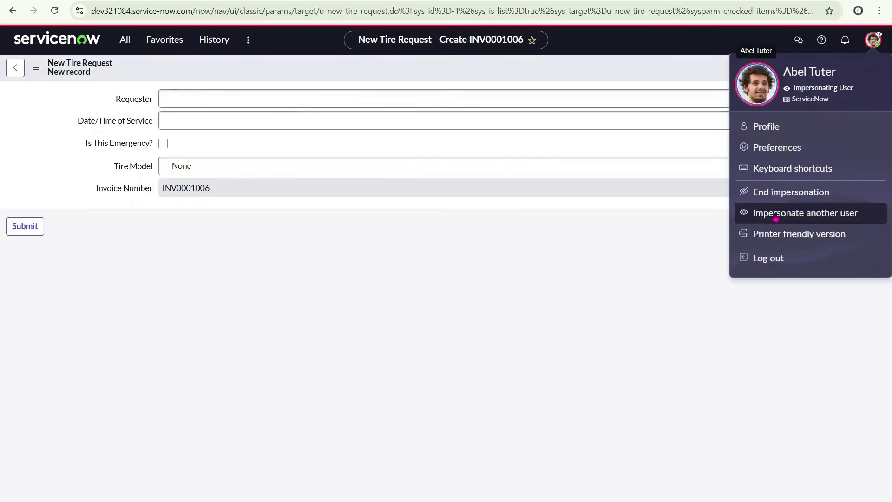
click(797, 191)
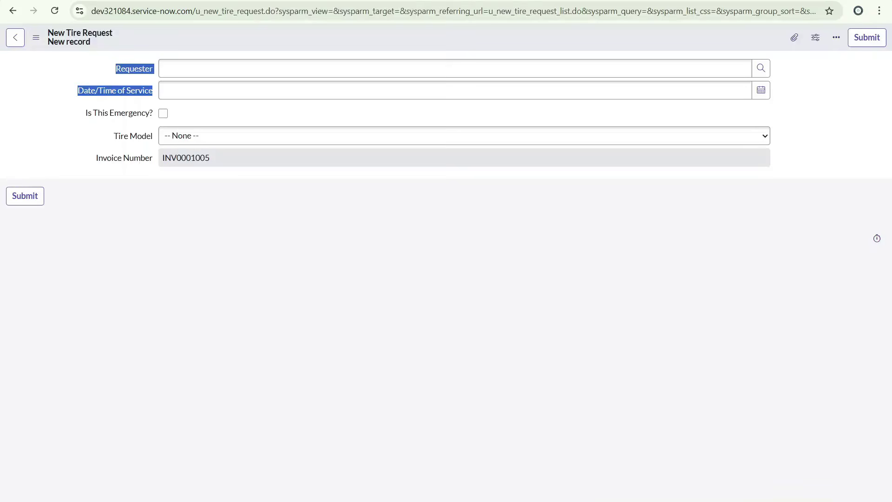
click(218, 39)
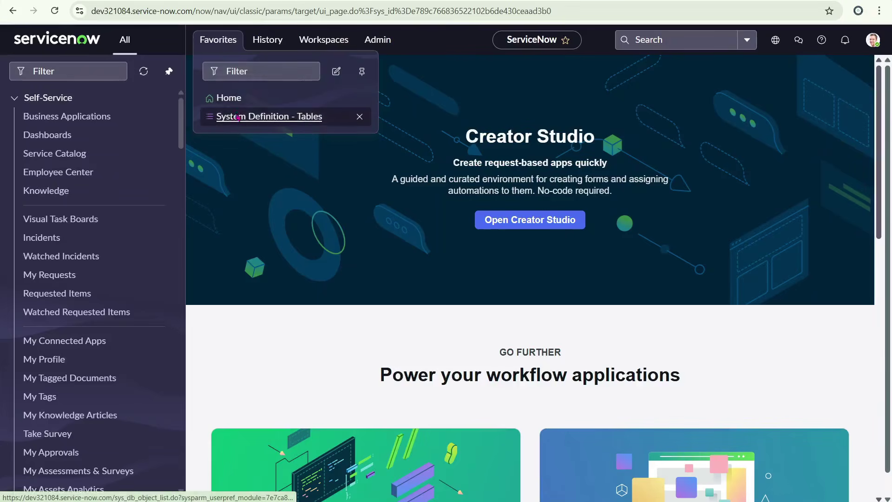
click(239, 117)
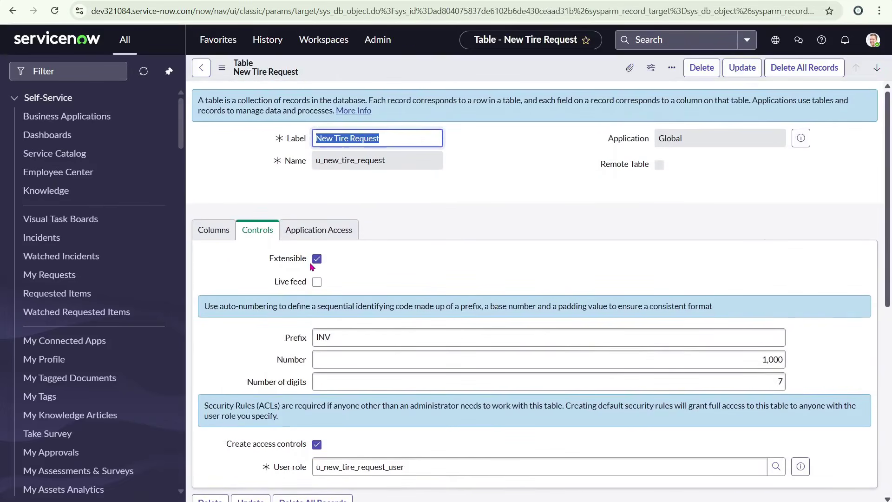
- Review the access controls and the column list of the New Tire Request table
scroll(319, 264, down, 8)
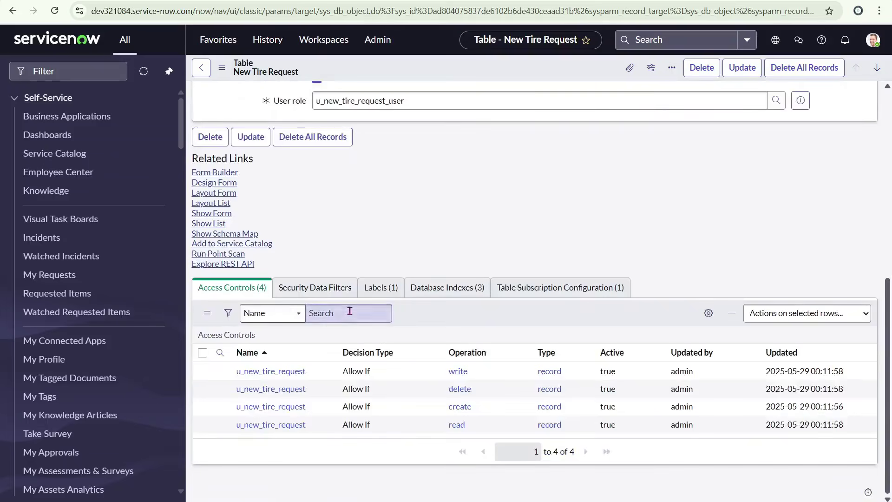
scroll(344, 279, up, 10)
click(216, 231)
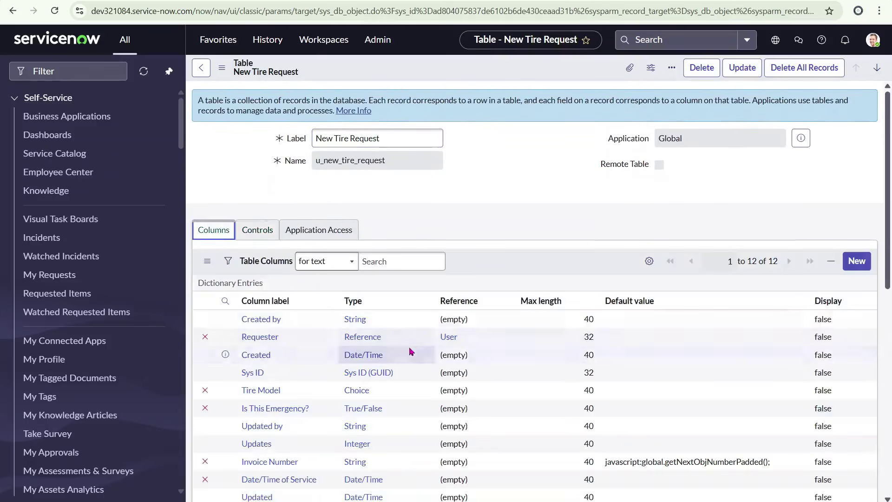
scroll(411, 352, down, 5)
scroll(279, 297, up, 2)
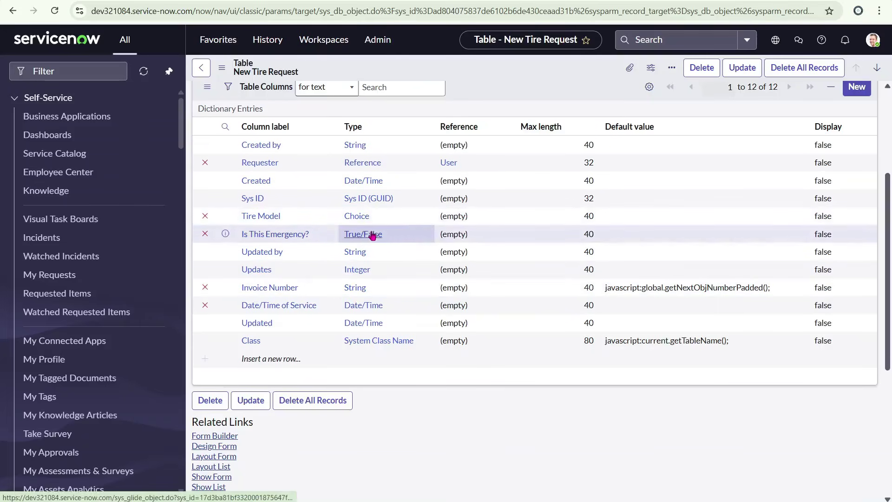
- Start a new column for the New Tire Request table and set its type to String
scroll(372, 236, up, 4)
click(866, 271)
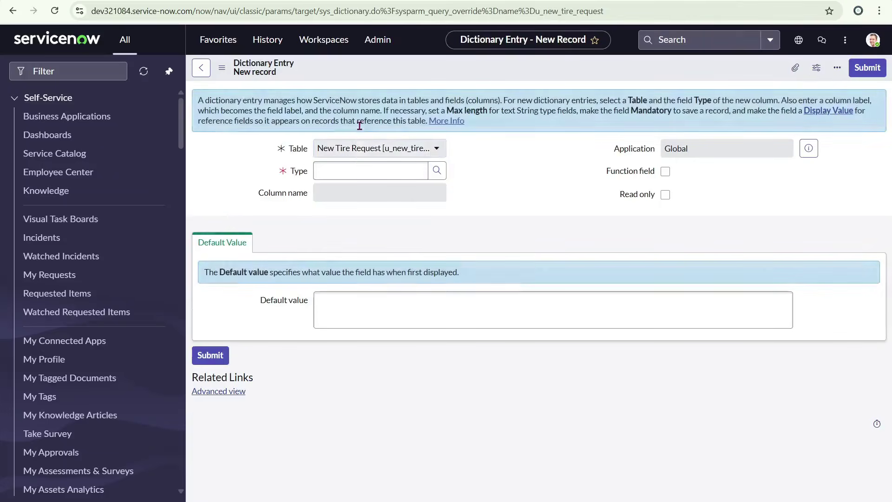
click(359, 169)
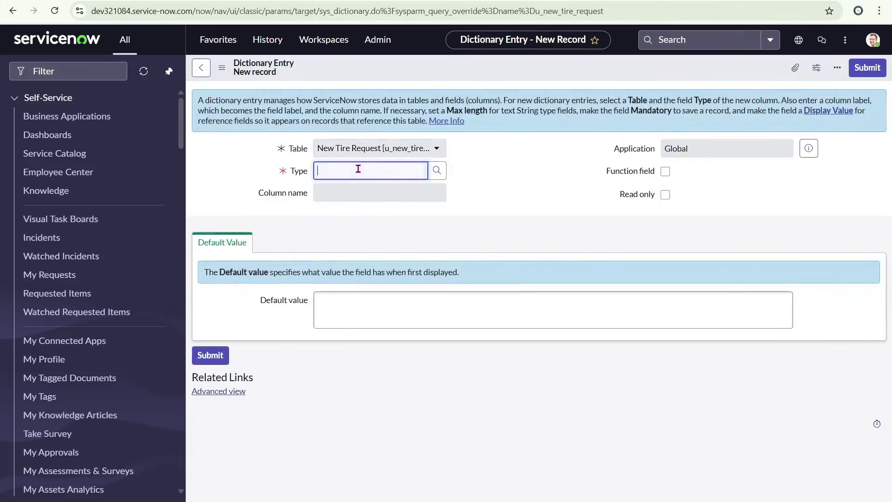
text(str)
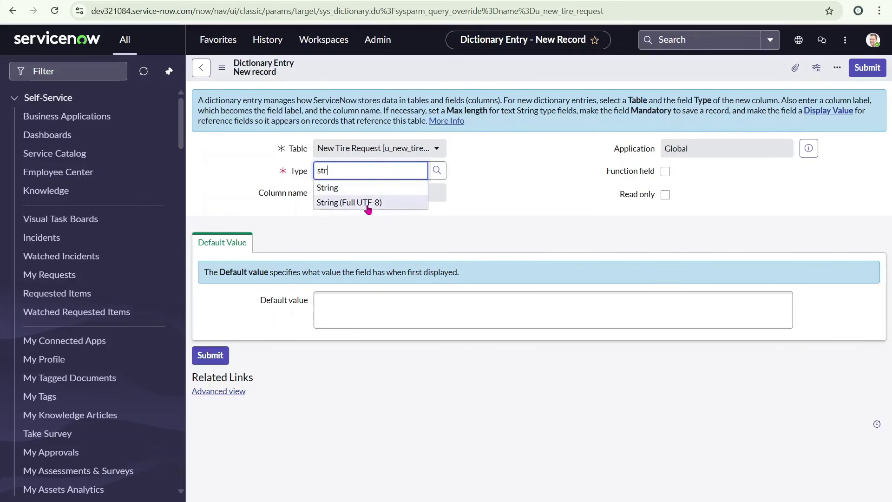
click(396, 188)
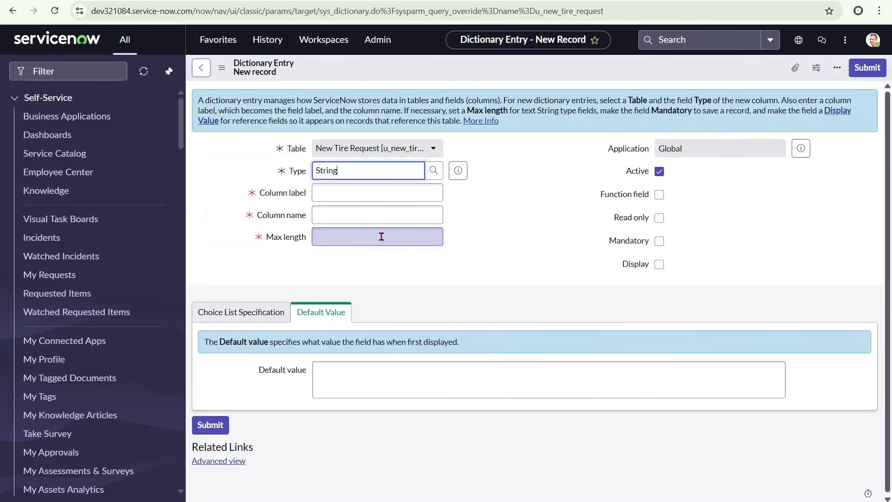
- Set the new column's type to String (Full UTF-8) and open its Max length for editing
click(345, 199)
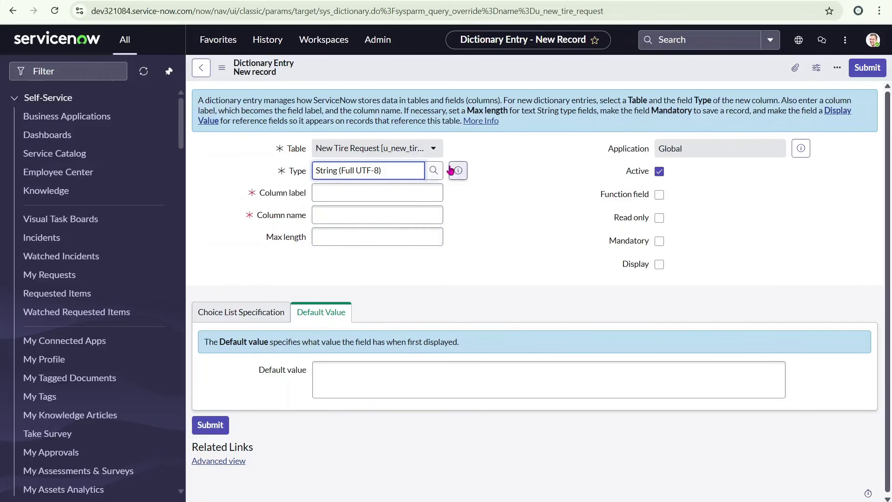
click(412, 242)
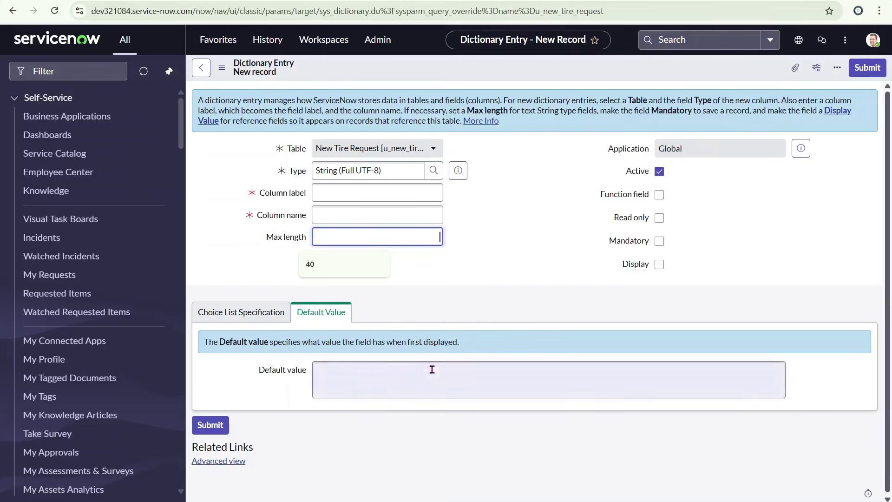
- Open the dictionary entry of the Default value field, discarding unsaved changes, check its maximum length, and return to the previous record
click(339, 370)
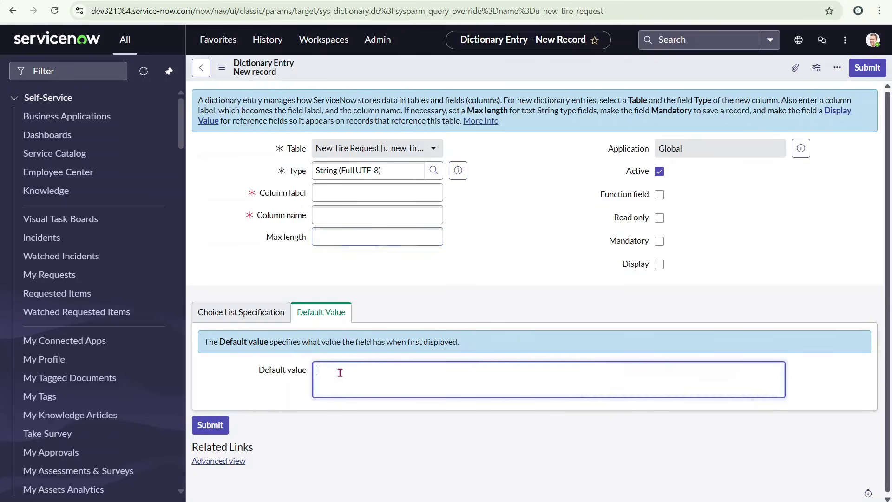
click(285, 371)
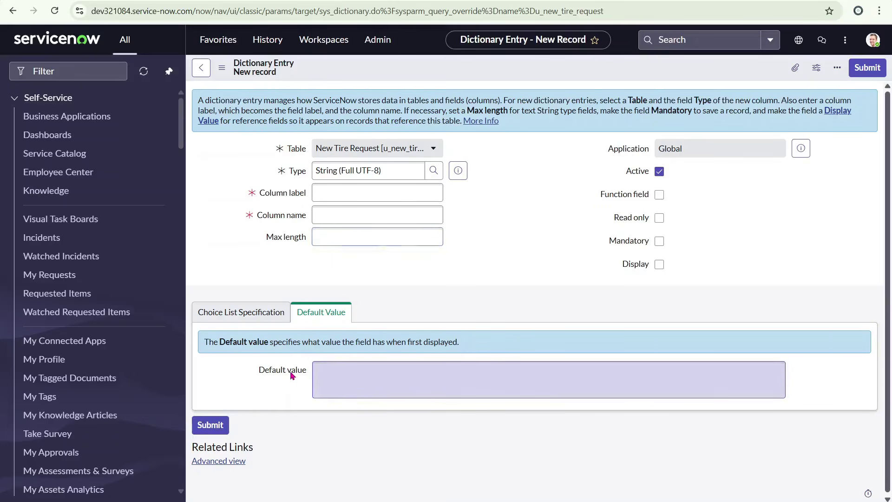
right_click(293, 376)
click(302, 392)
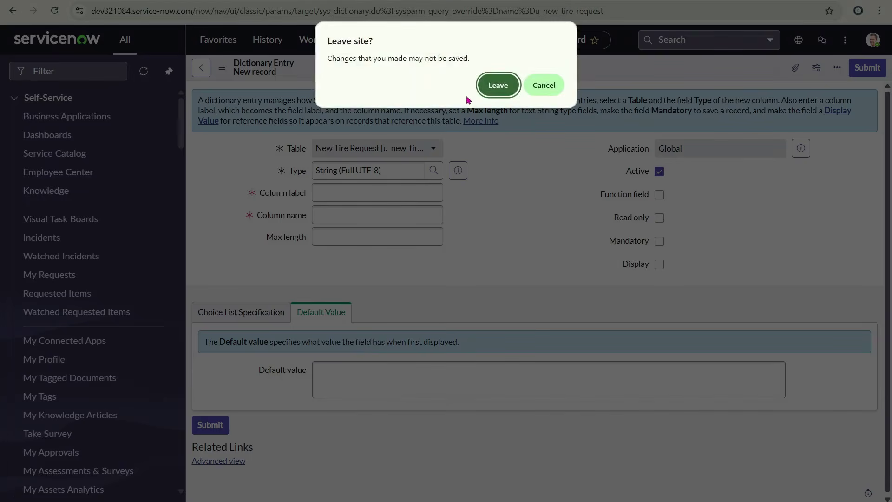
click(497, 86)
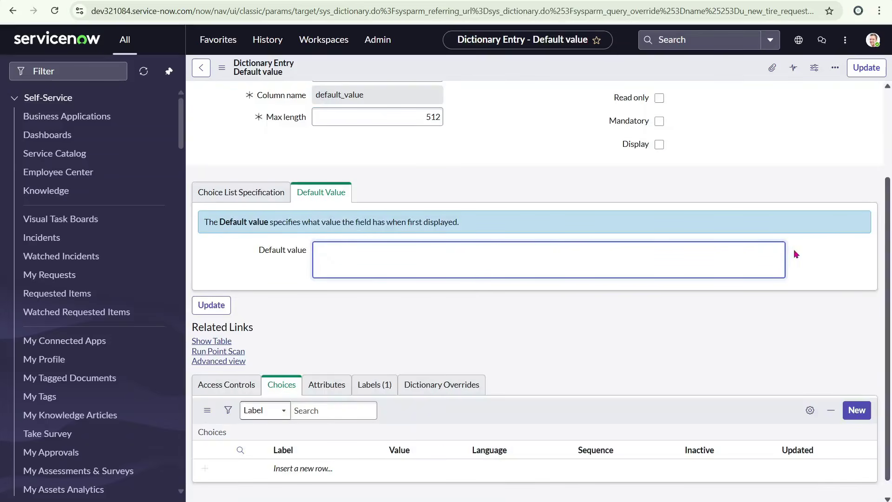
scroll(330, 262, up, 3)
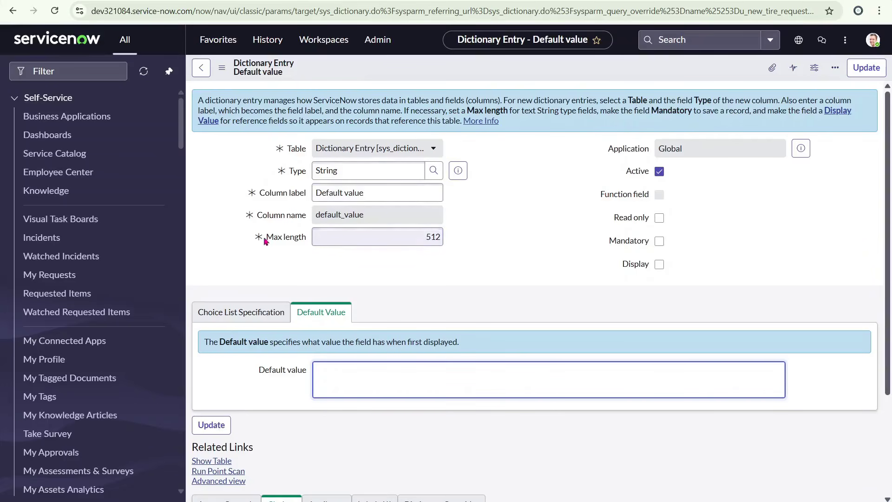
click(201, 68)
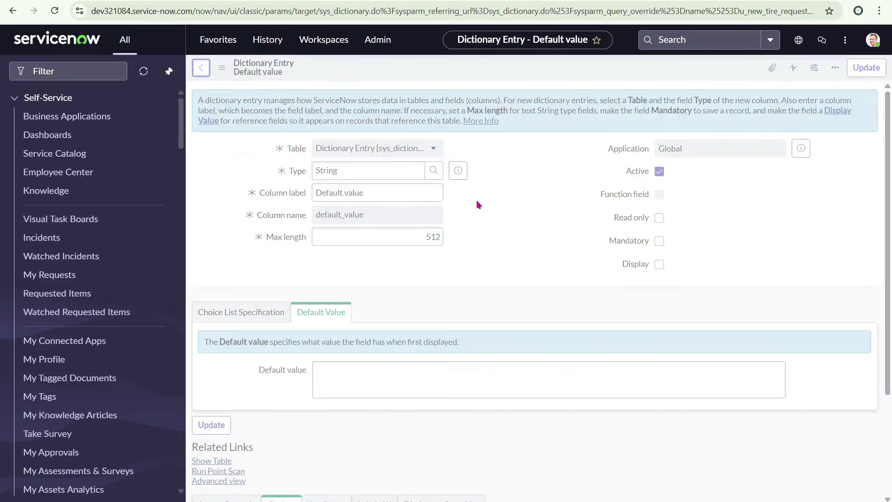